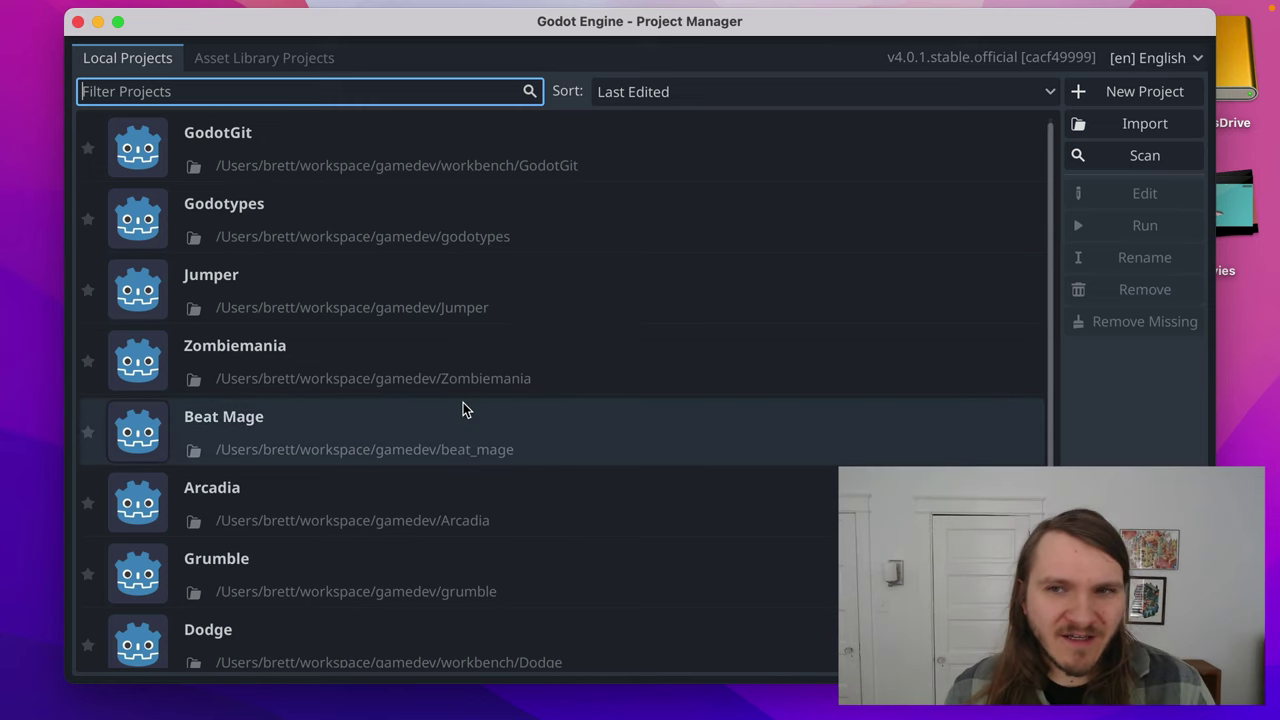
Start a new project and name it HelloWorld
{"action": "scroll", "coordinate": [463, 402], "scroll_direction": "down", "scroll_amount": 1}
{"action": "scroll", "coordinate": [463, 402], "scroll_direction": "up", "scroll_amount": 1}
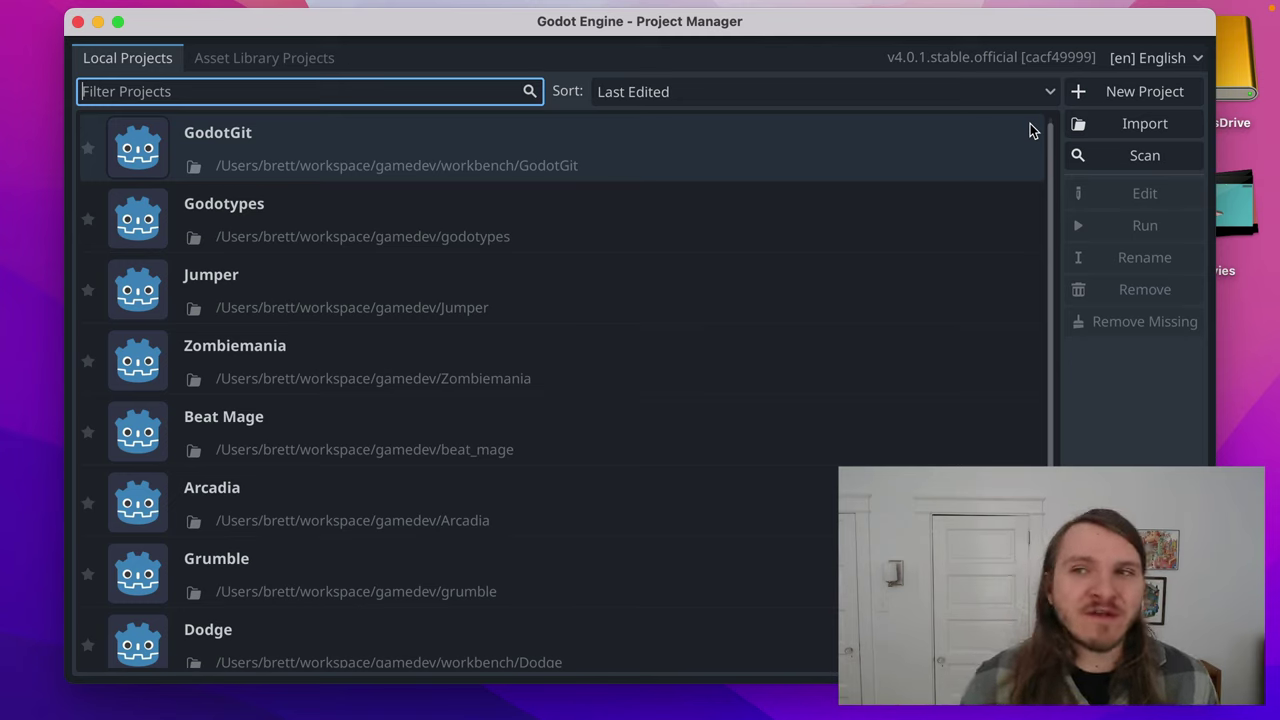
{"action": "left_click", "coordinate": [1104, 92]}
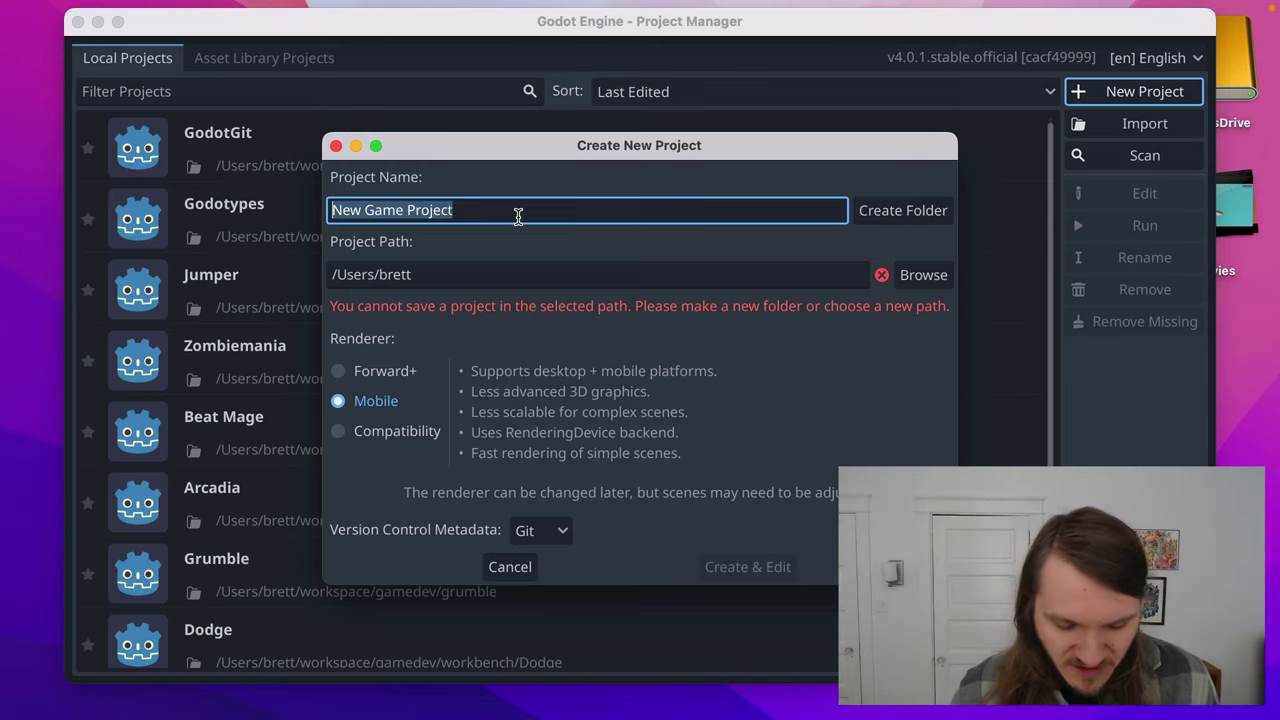
{"action": "type", "text": "Hello"}
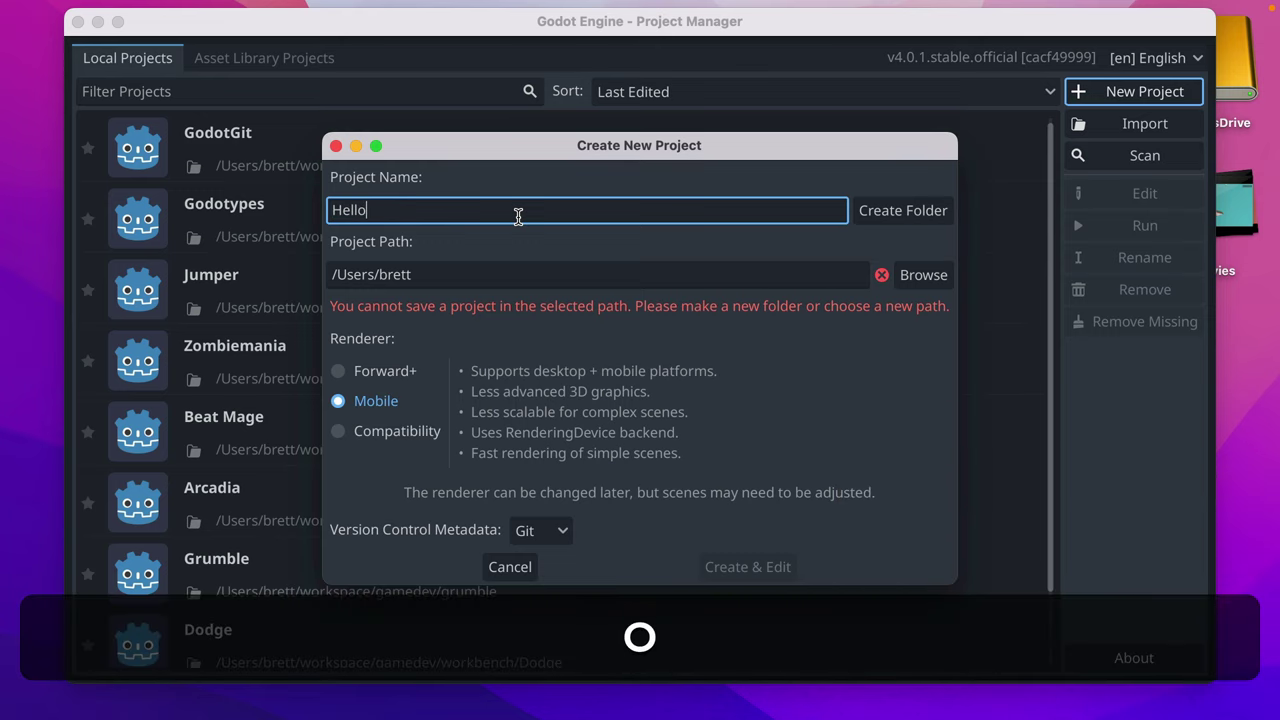
{"action": "type", "text": "World"}
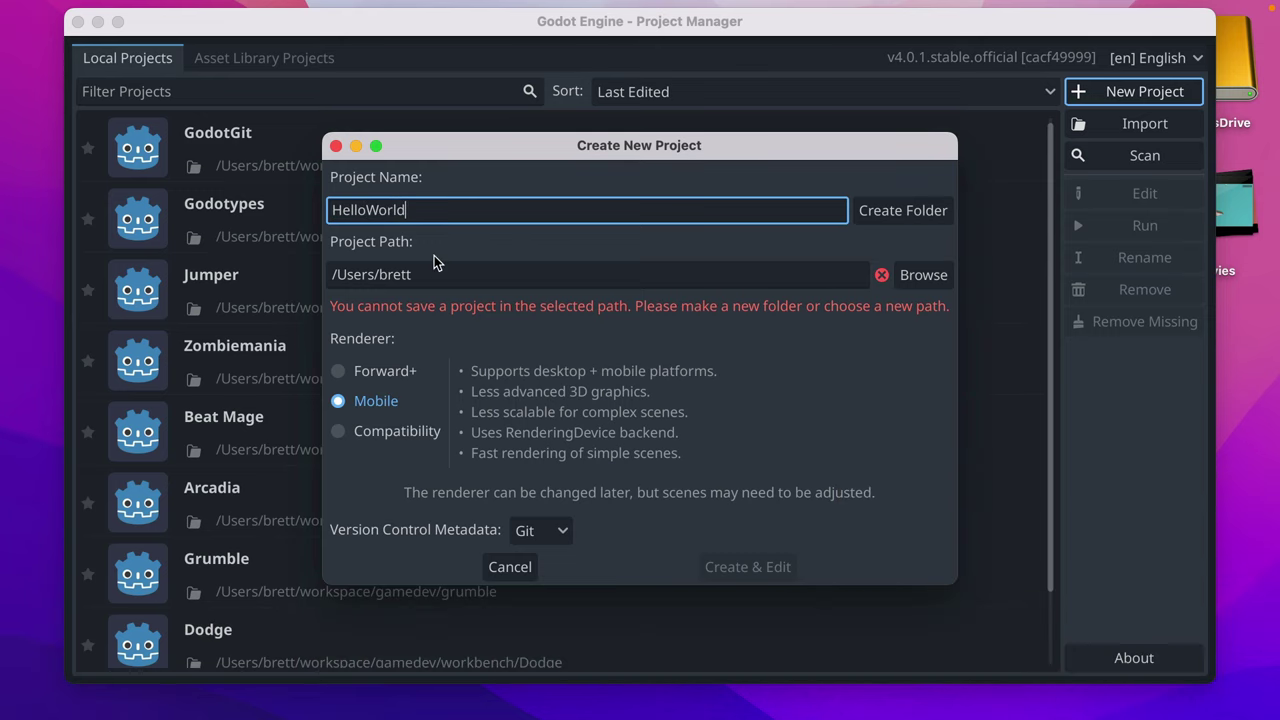
Choose the workspace/gamedev/workbench folder in the home directory as the project path
{"action": "left_click", "coordinate": [911, 283]}
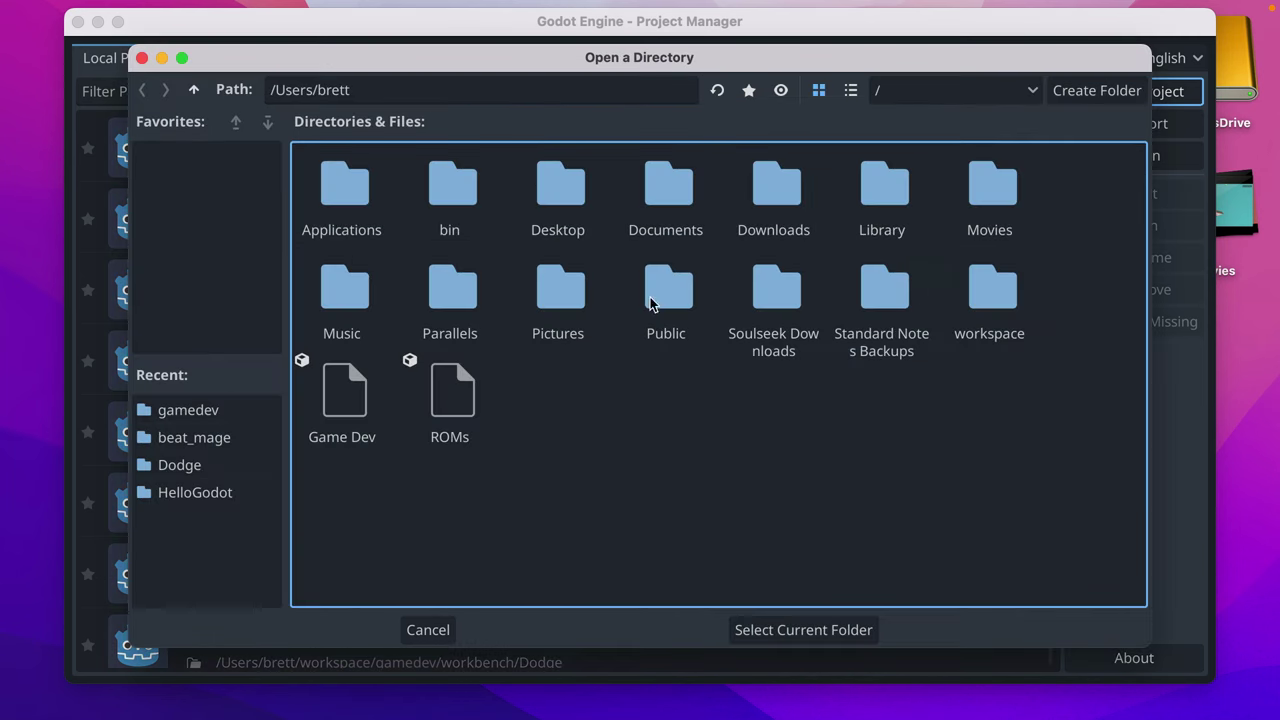
{"action": "double_click", "coordinate": [994, 297]}
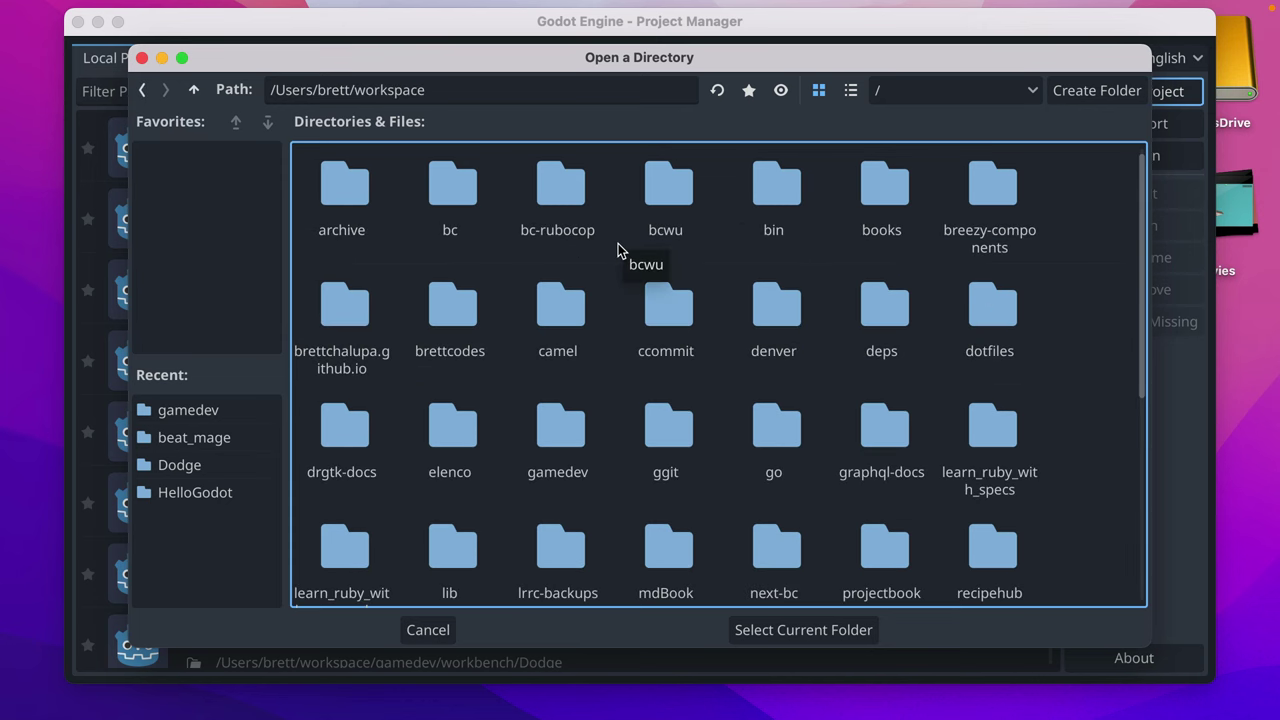
{"action": "left_click", "coordinate": [561, 410]}
{"action": "double_click", "coordinate": [561, 410]}
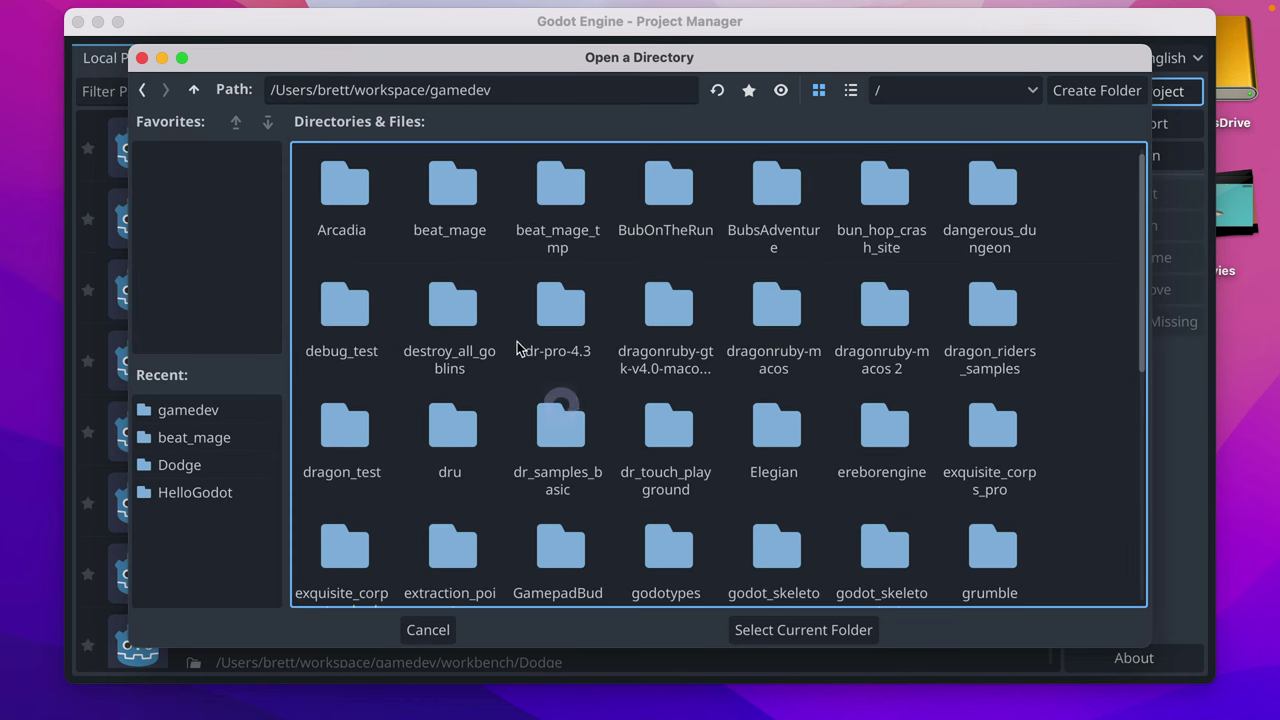
{"action": "scroll", "coordinate": [566, 300], "scroll_direction": "down", "scroll_amount": 10}
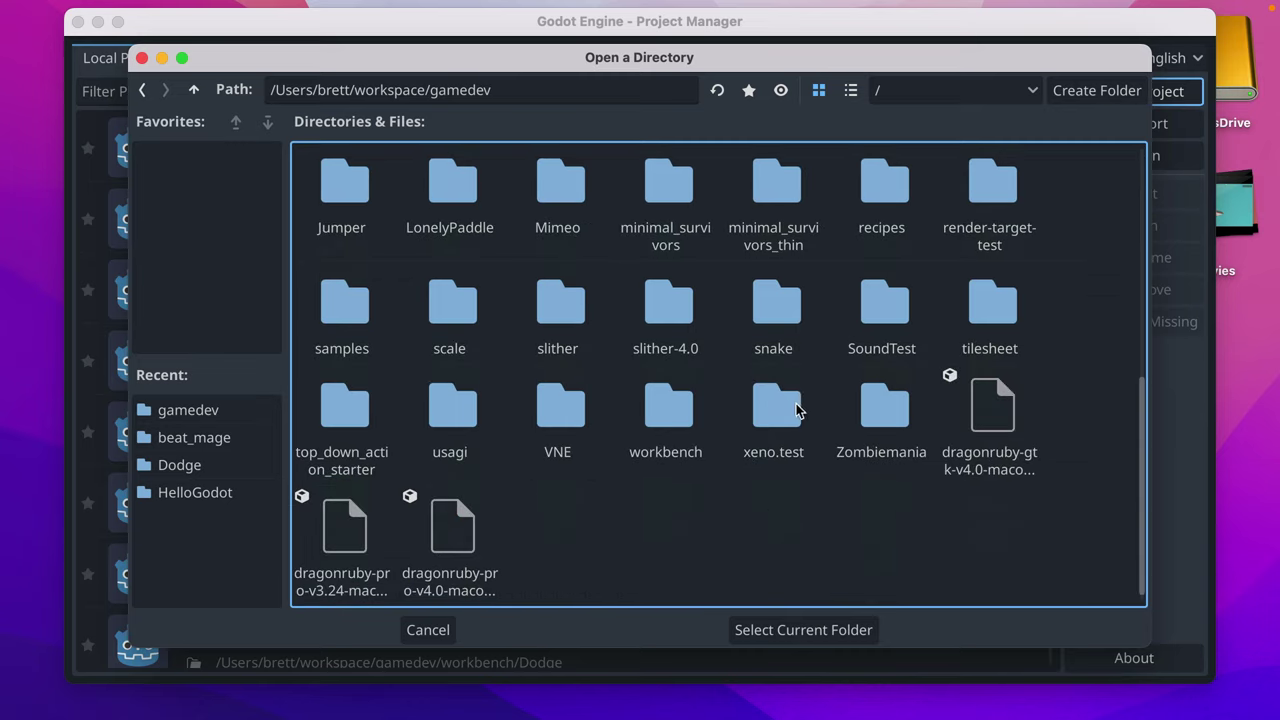
{"action": "double_click", "coordinate": [668, 410]}
{"action": "left_click", "coordinate": [772, 627]}
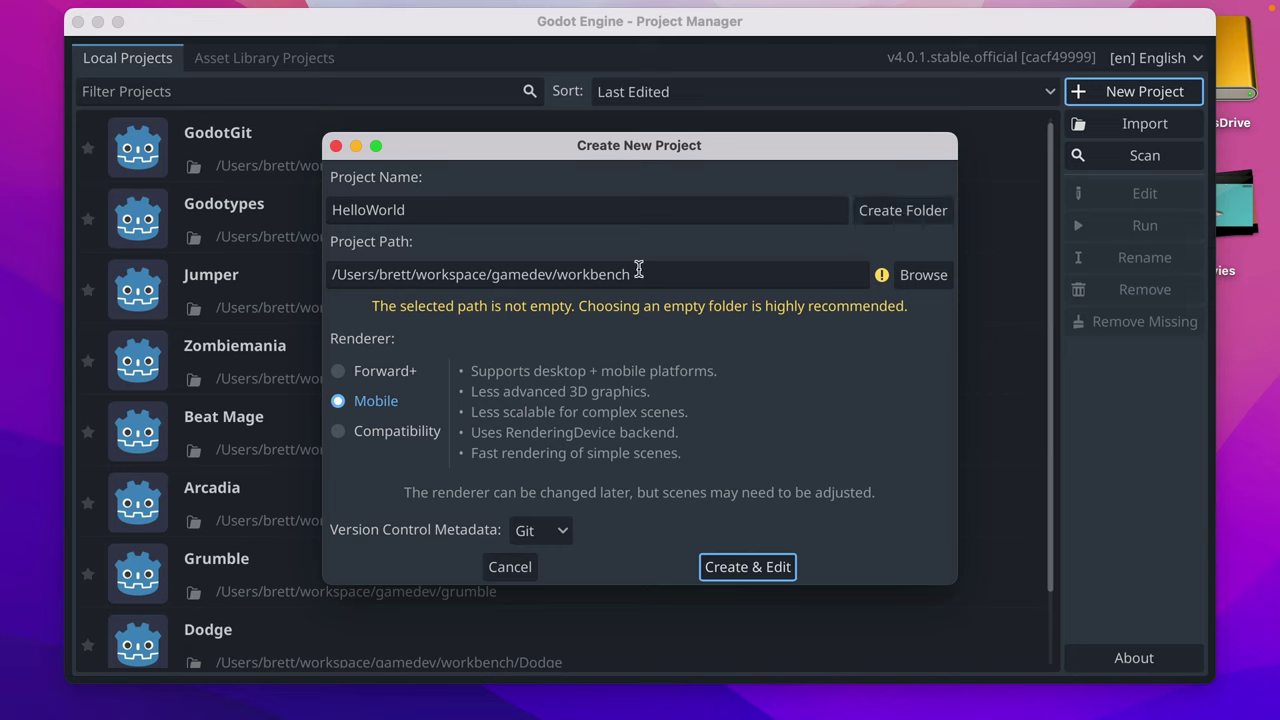
Create a dedicated HelloWorld folder for the project inside the workbench path
{"action": "left_click", "coordinate": [561, 274]}
{"action": "left_click_drag", "start_coordinate": [561, 274], "coordinate": [651, 274]}
{"action": "left_click", "coordinate": [651, 274]}
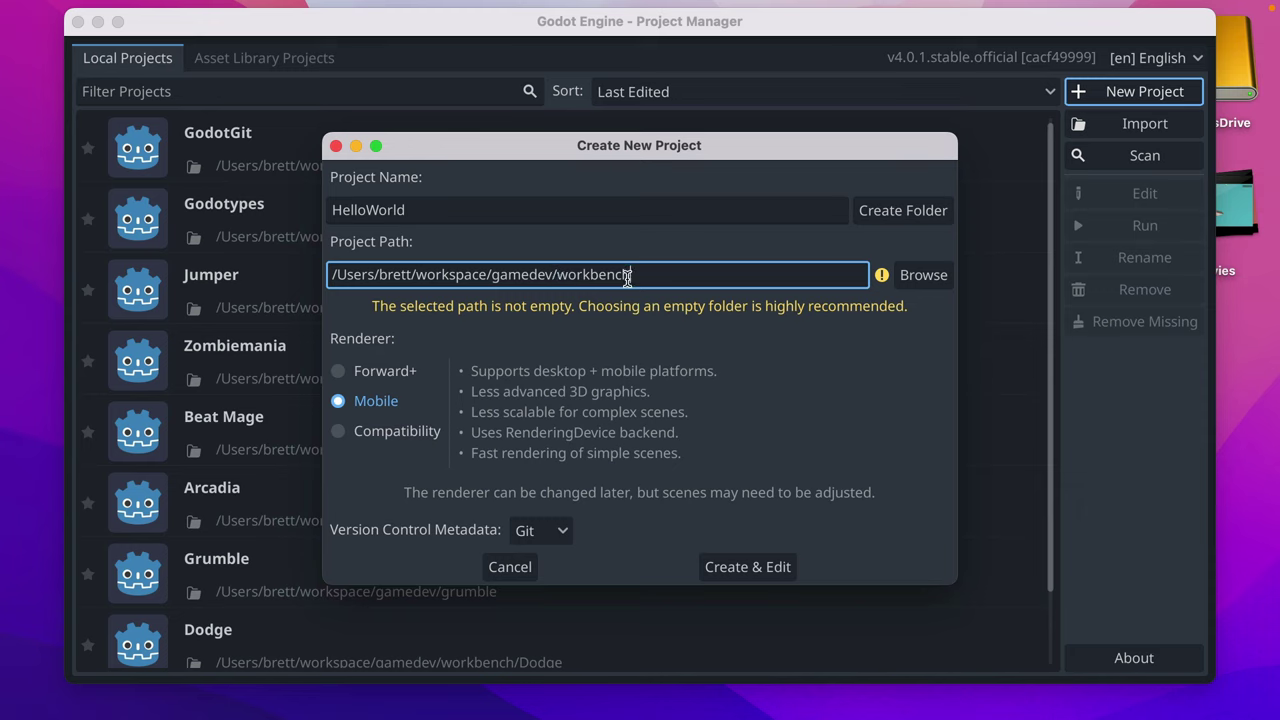
{"action": "left_click", "coordinate": [897, 212]}
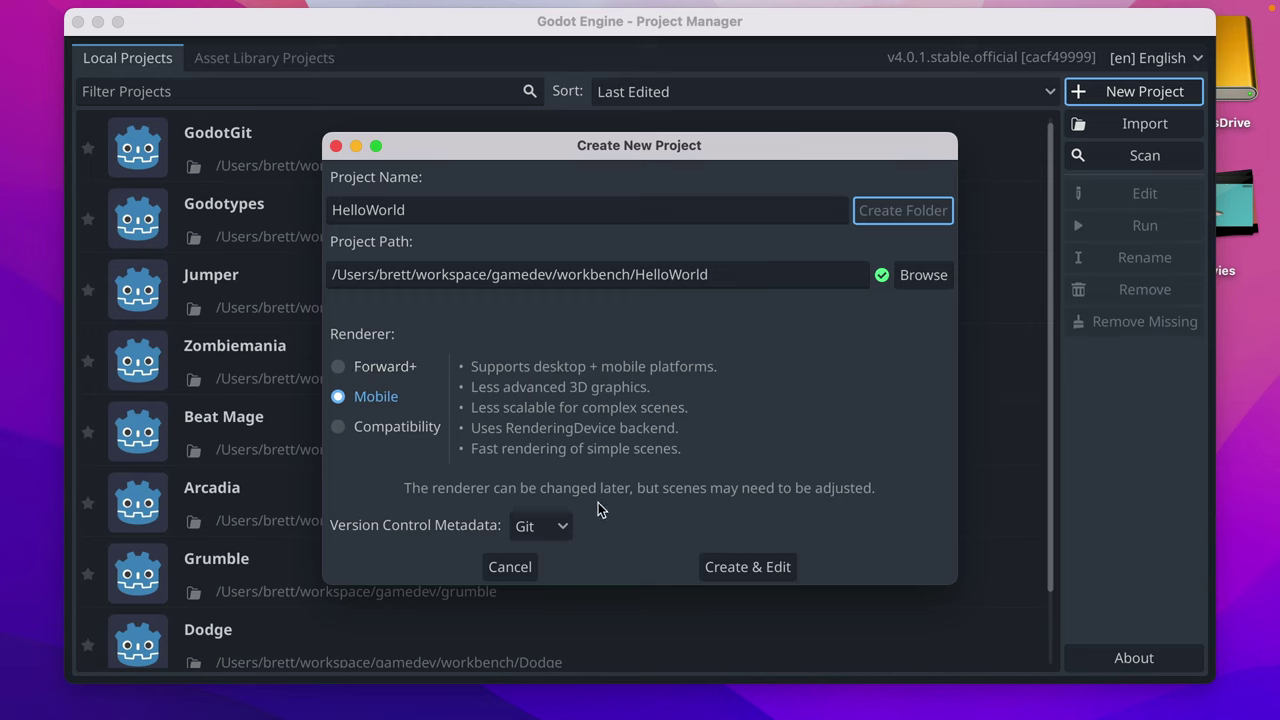
Compare the Forward+, Mobile and Compatibility renderers and choose Compatibility for the project
{"action": "left_click", "coordinate": [395, 370]}
{"action": "left_click", "coordinate": [363, 396]}
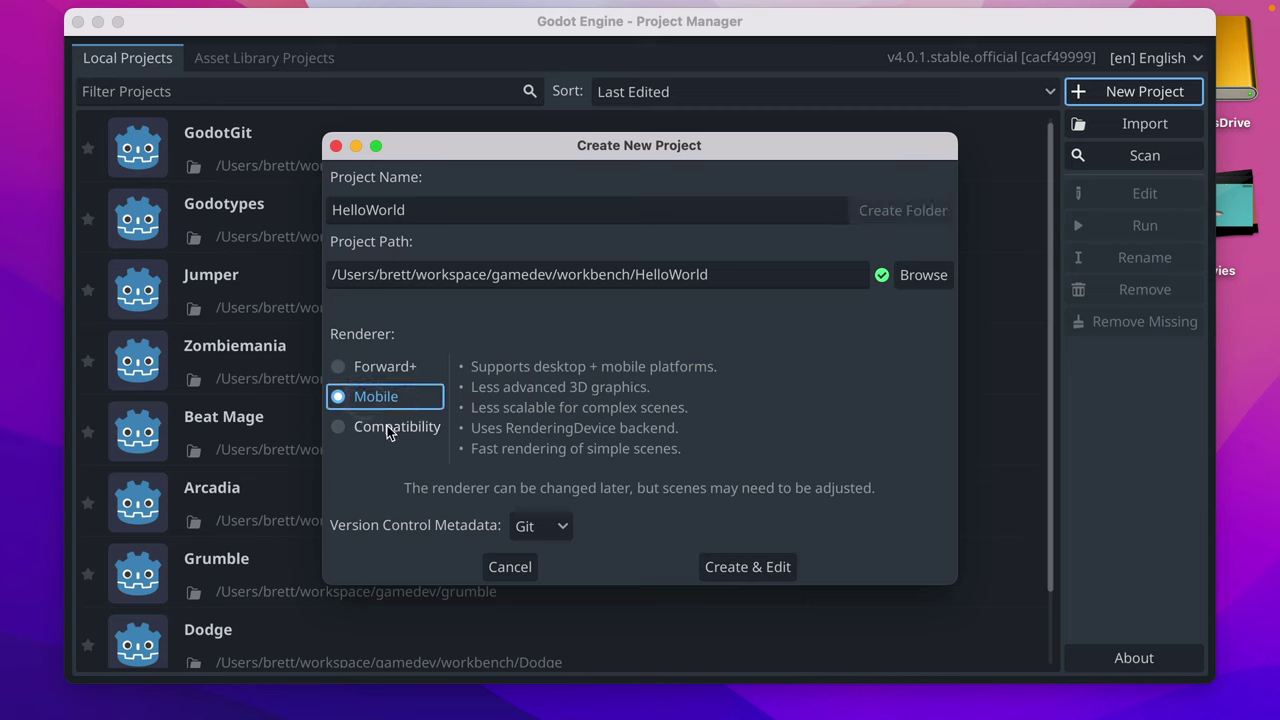
{"action": "left_click", "coordinate": [388, 428]}
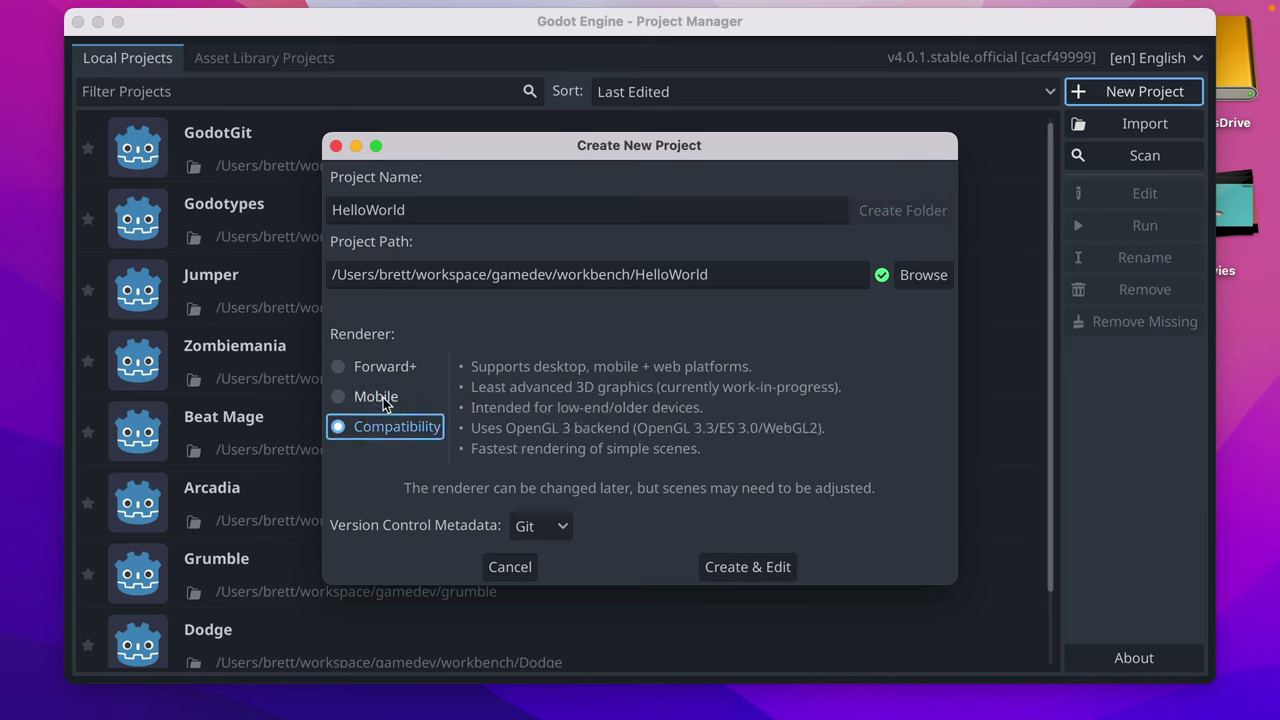
{"action": "left_click", "coordinate": [383, 400]}
{"action": "left_click", "coordinate": [381, 430]}
{"action": "left_click", "coordinate": [383, 366]}
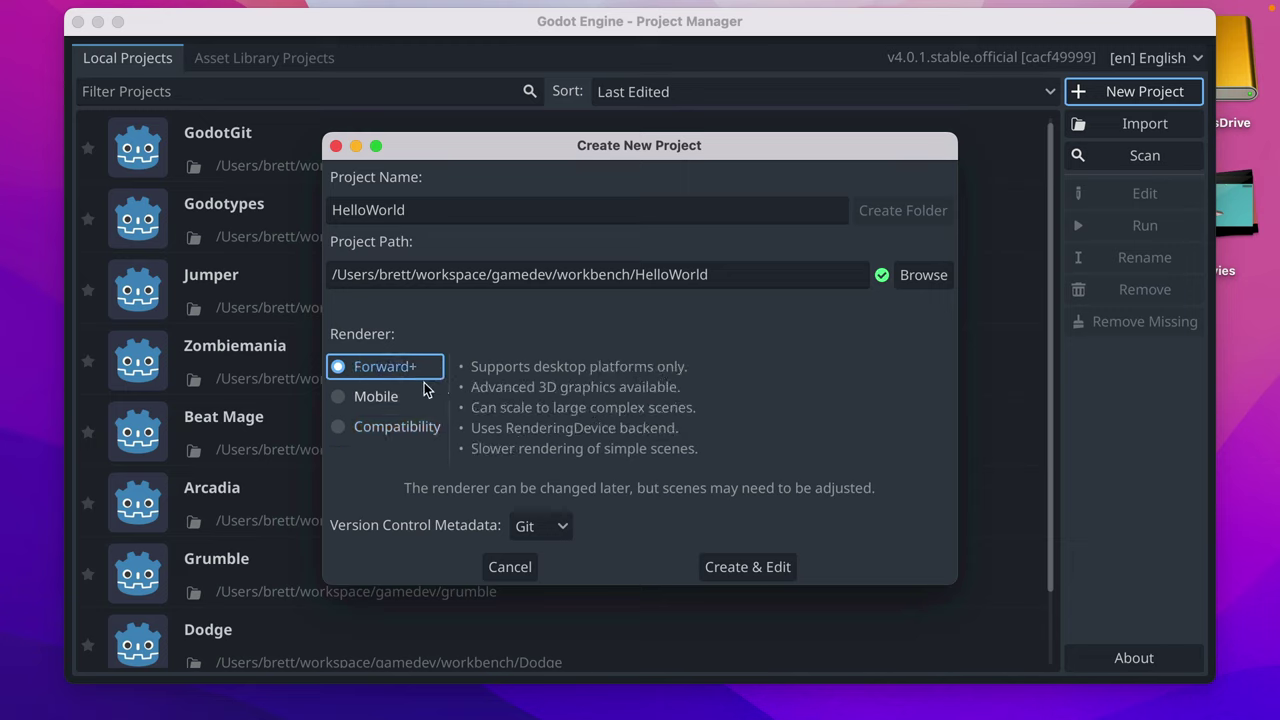
{"action": "left_click", "coordinate": [378, 396]}
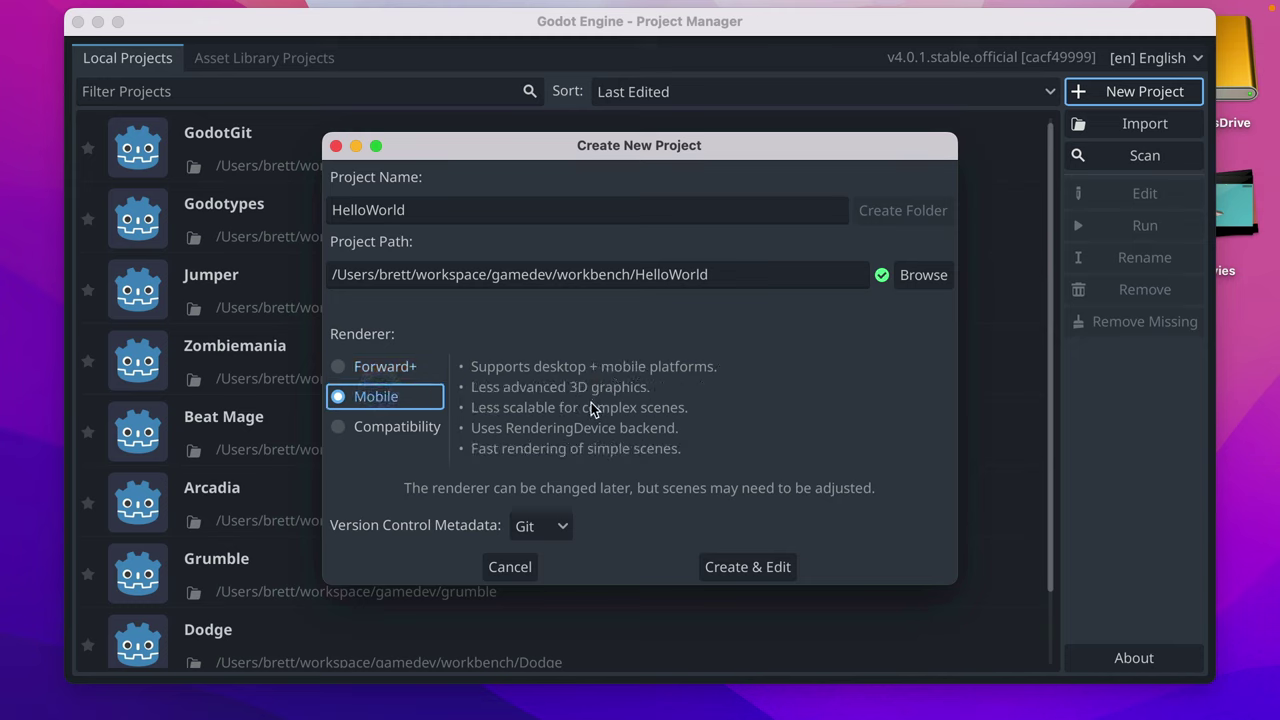
{"action": "left_click", "coordinate": [423, 426]}
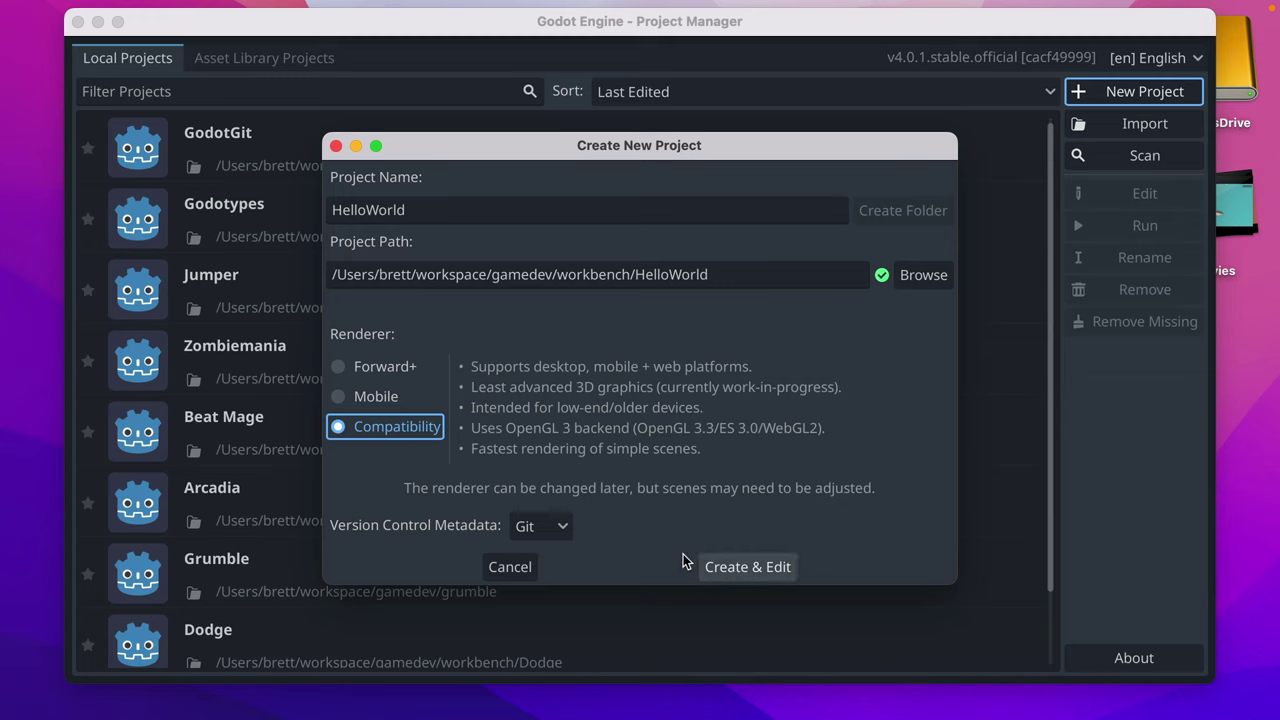
Keep Git as the version control metadata and create the project, opening it for editing
{"action": "left_click", "coordinate": [533, 526]}
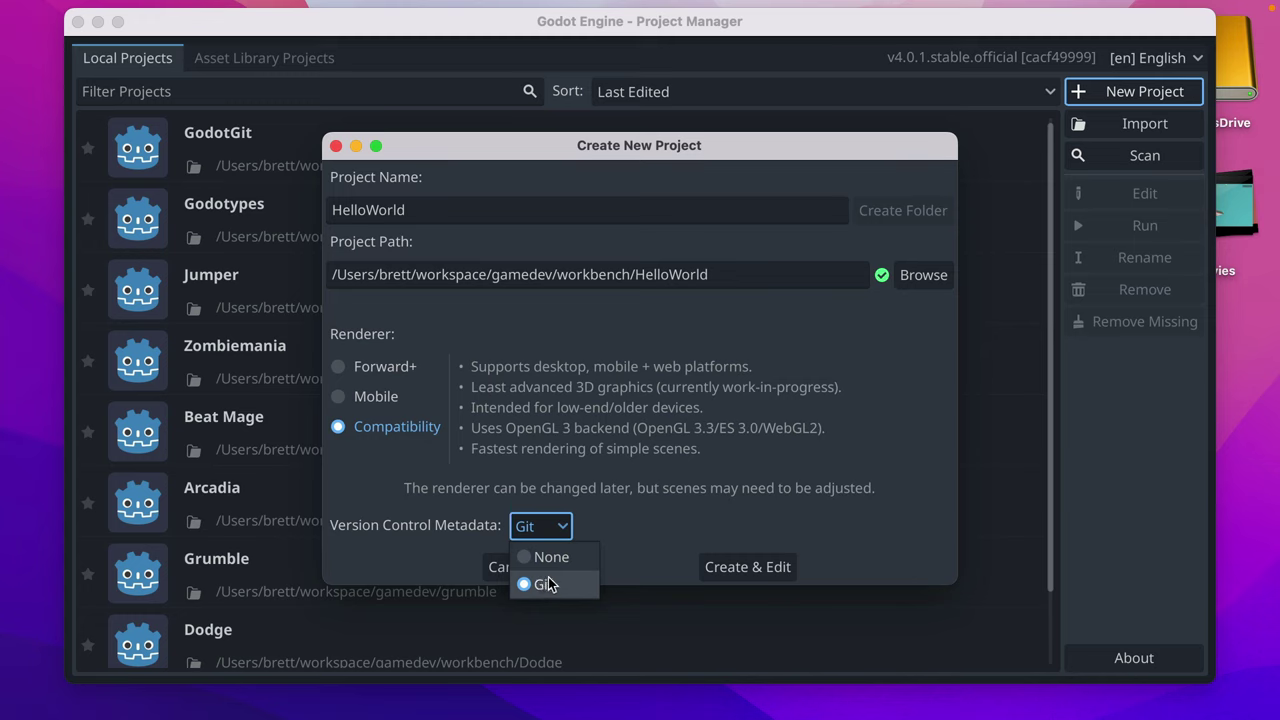
{"action": "left_click", "coordinate": [714, 468]}
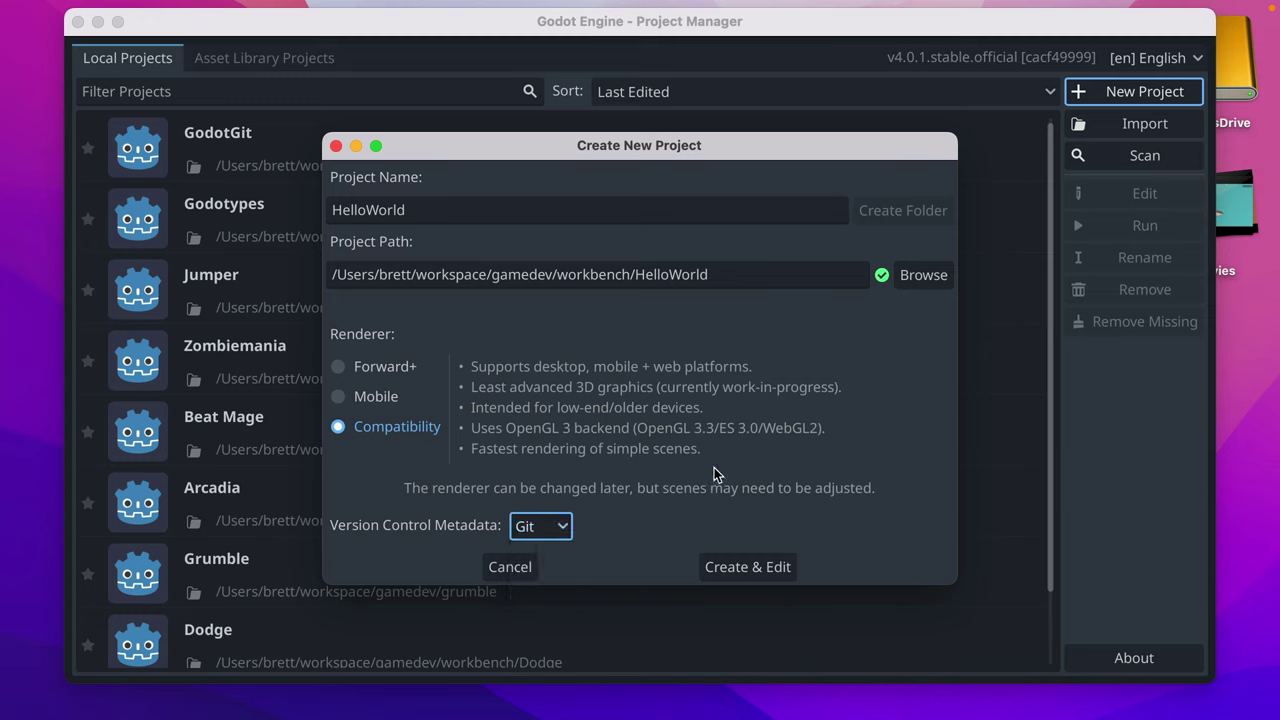
{"action": "left_click", "coordinate": [750, 567]}
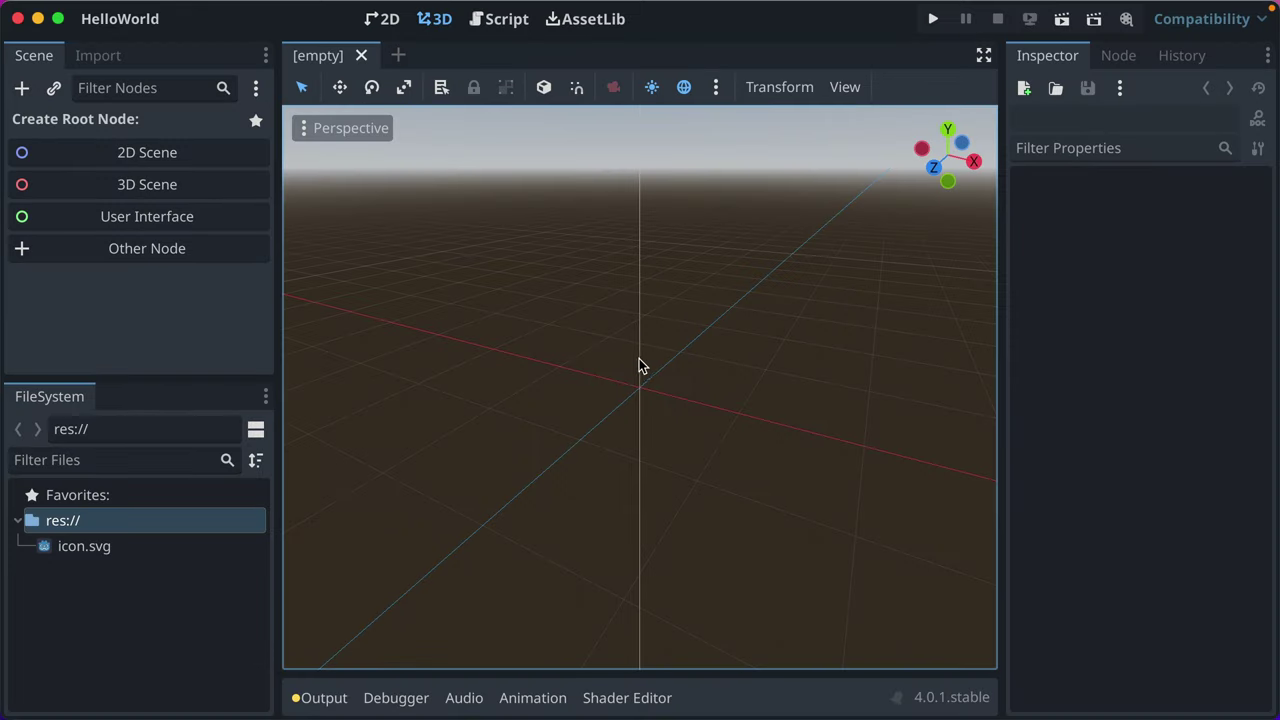
Look through the 2D, Script, AssetLib and 3D workspaces of the empty project
{"action": "left_click", "coordinate": [389, 22]}
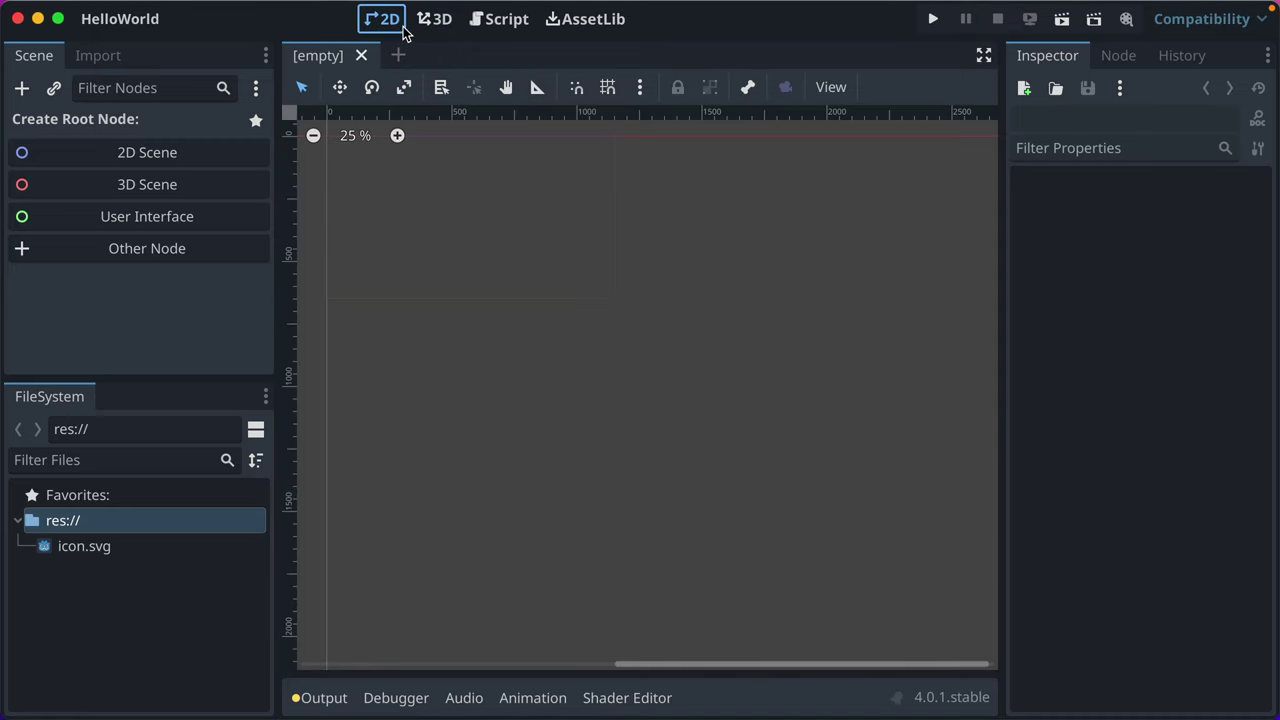
{"action": "left_click", "coordinate": [502, 24]}
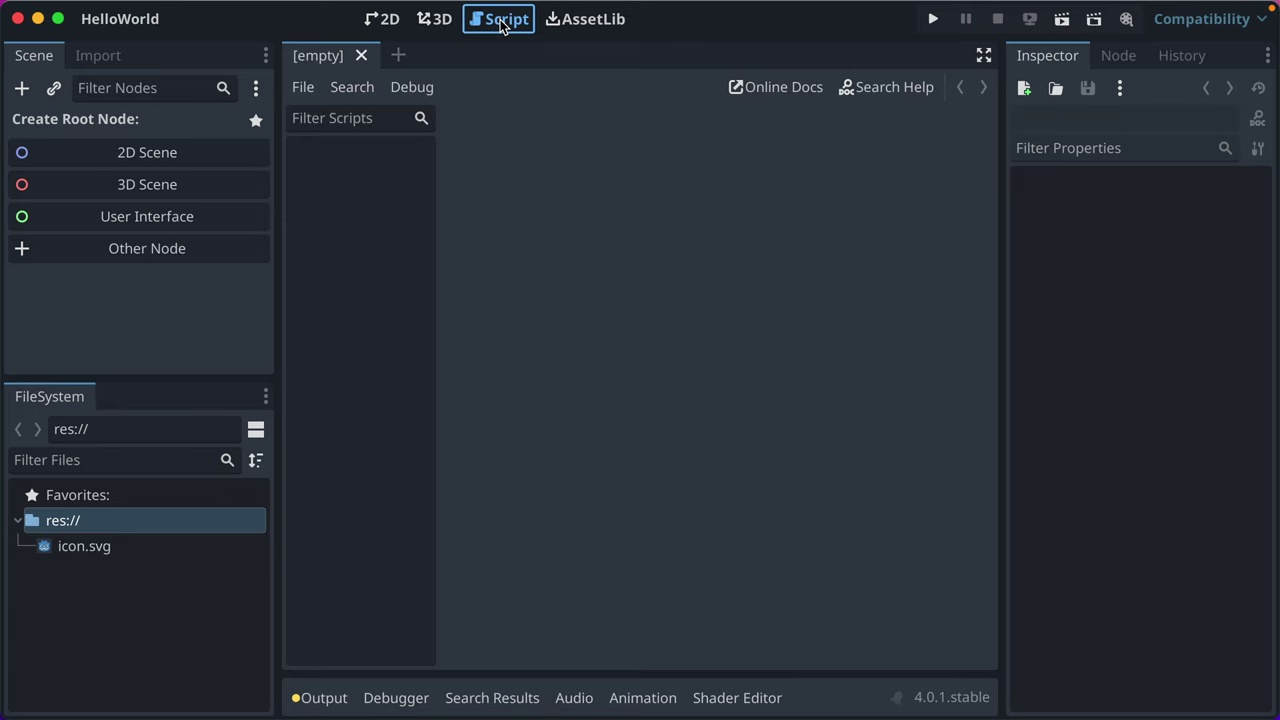
{"action": "left_click", "coordinate": [556, 22]}
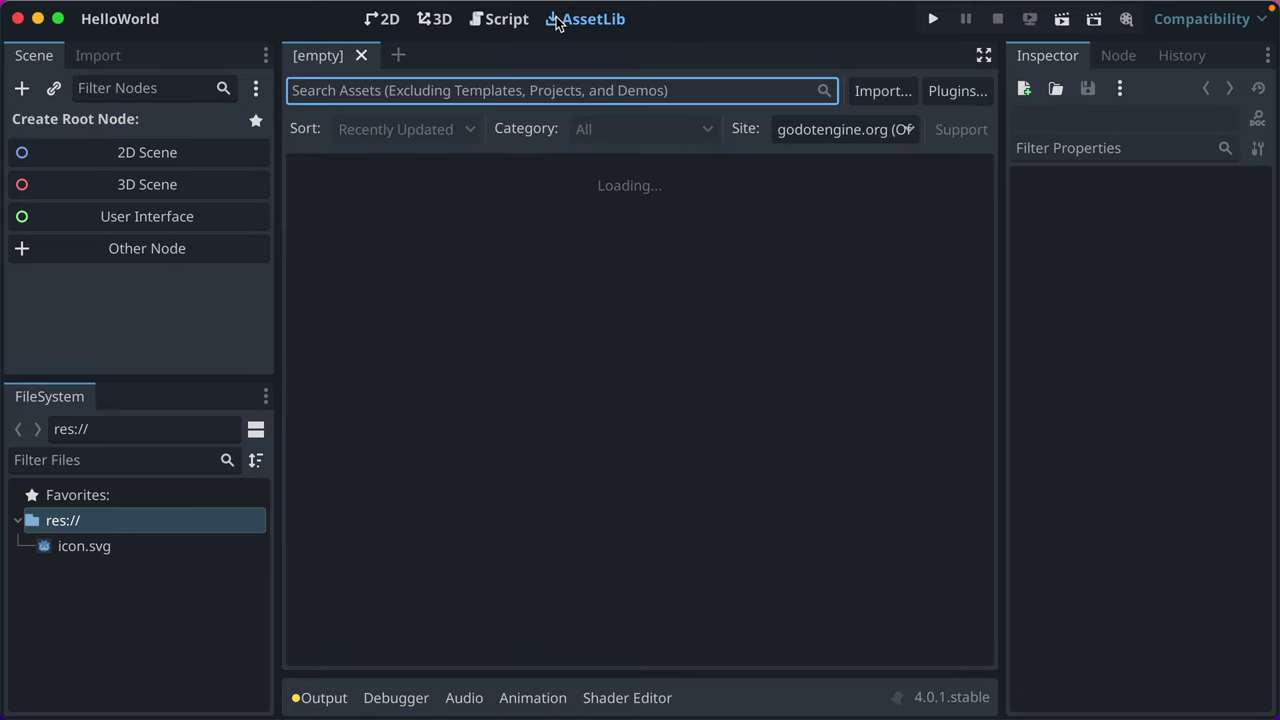
{"action": "left_click", "coordinate": [376, 22]}
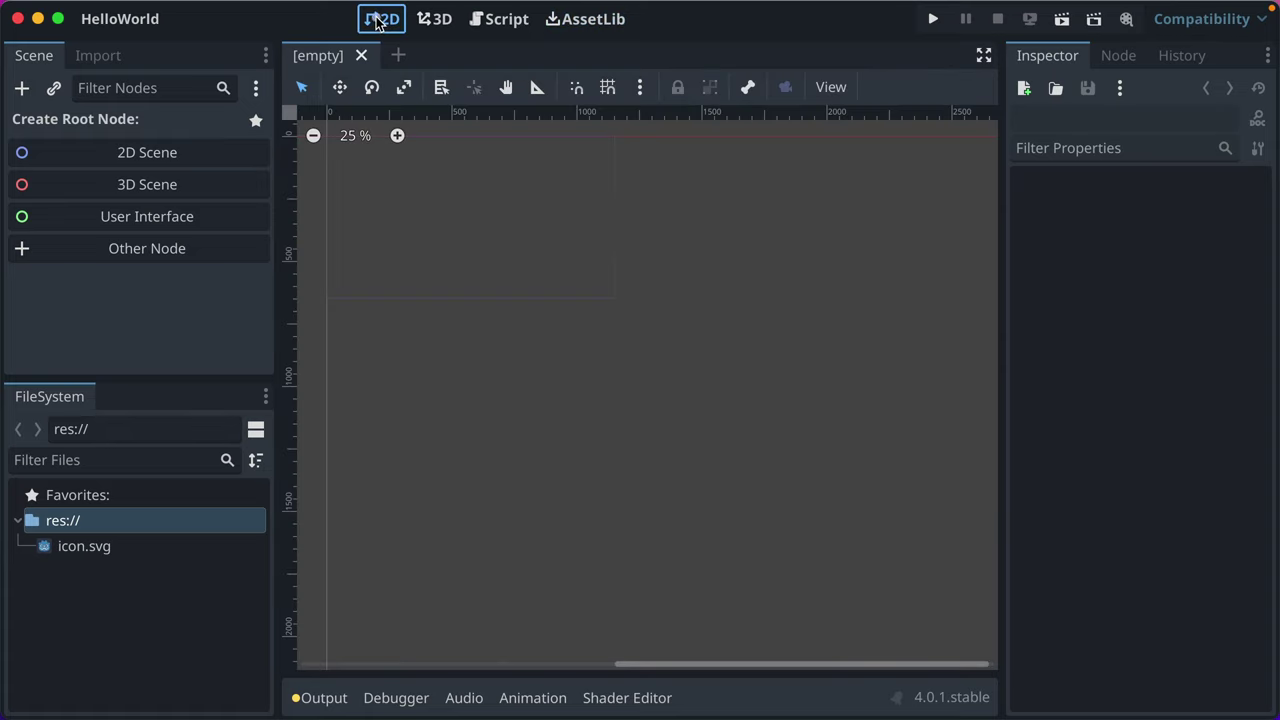
{"action": "left_click", "coordinate": [438, 27]}
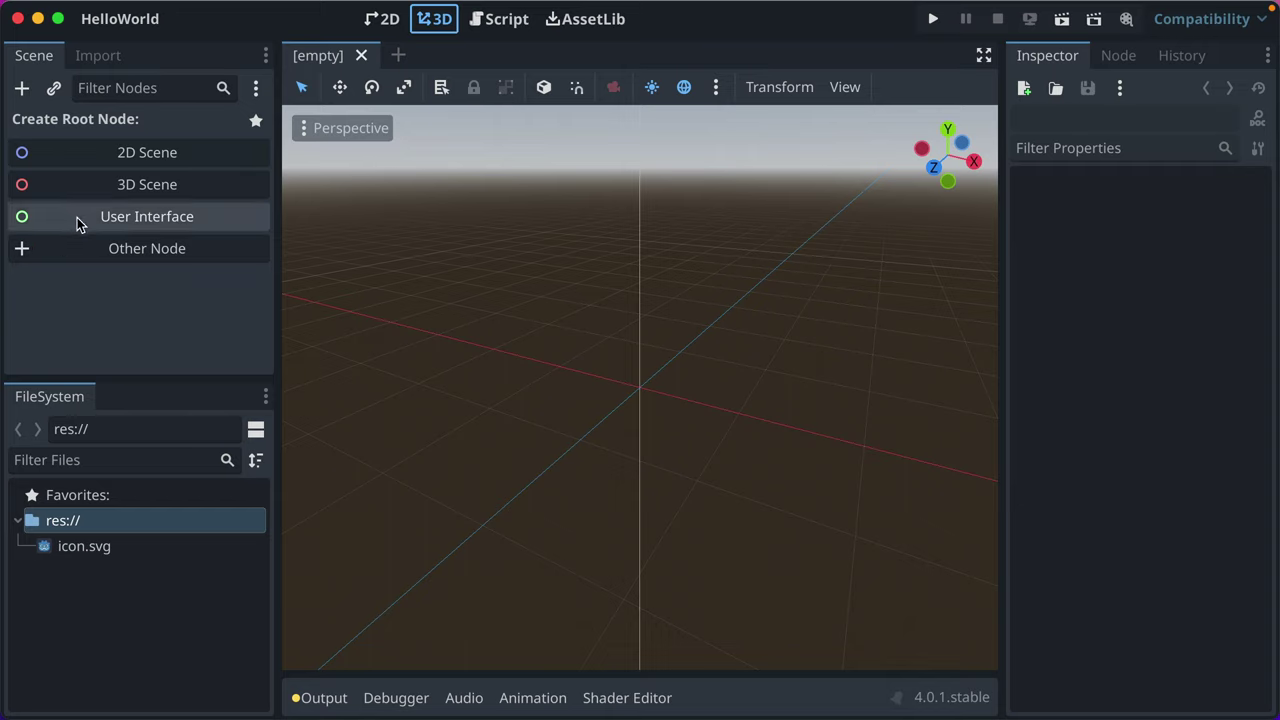
Examine the import settings, the options of the res:// folder, and the node and history views, returning to the Inspector
{"action": "left_click", "coordinate": [88, 58]}
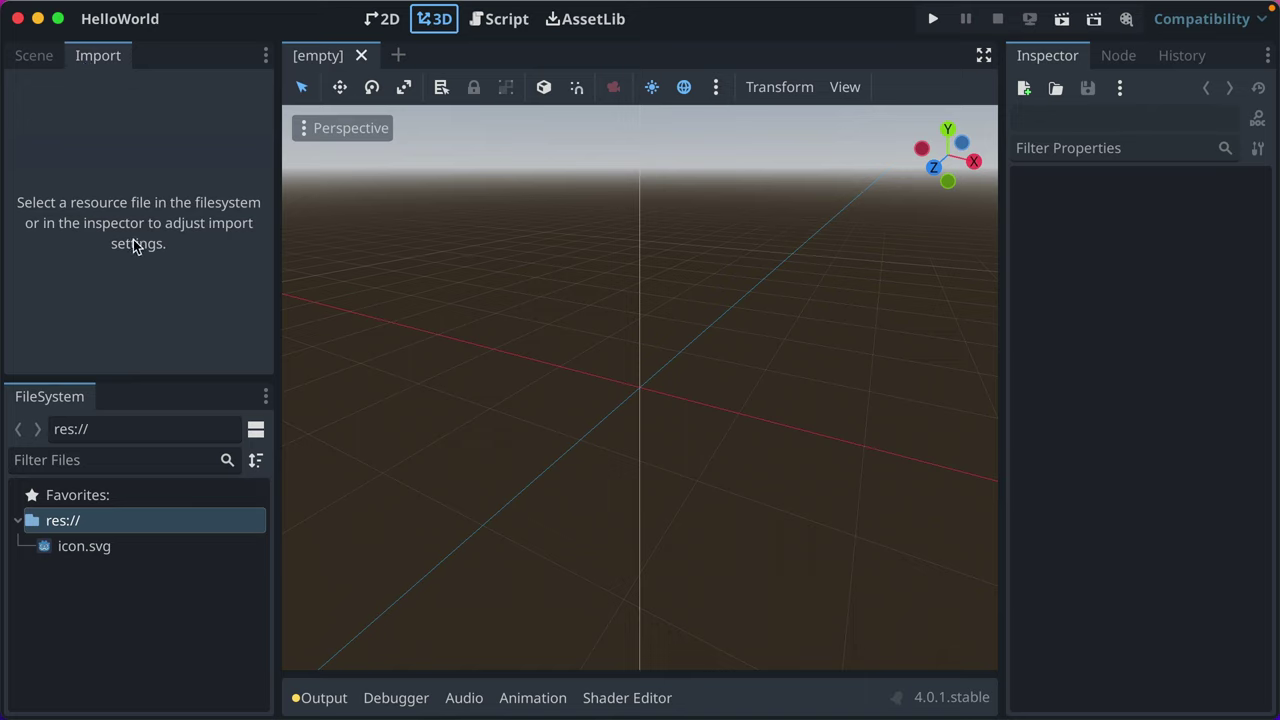
{"action": "left_click", "coordinate": [45, 58]}
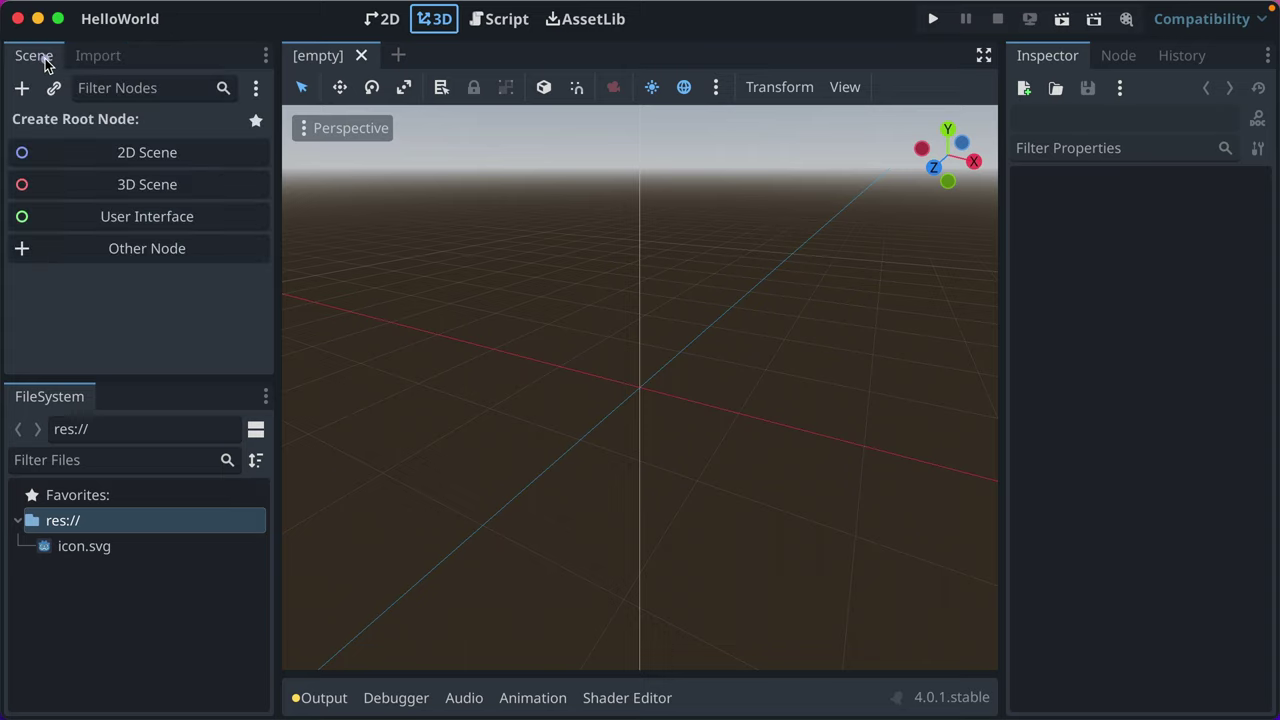
{"action": "right_click", "coordinate": [88, 526]}
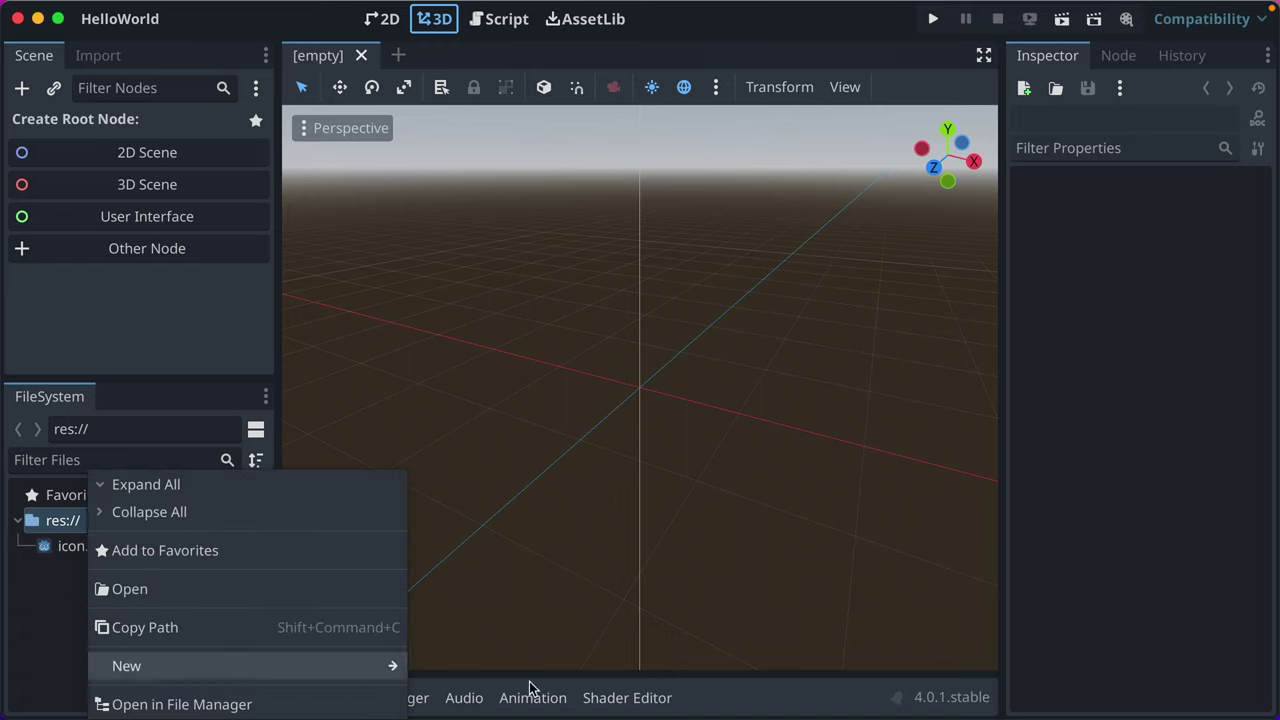
{"action": "left_click", "coordinate": [32, 614]}
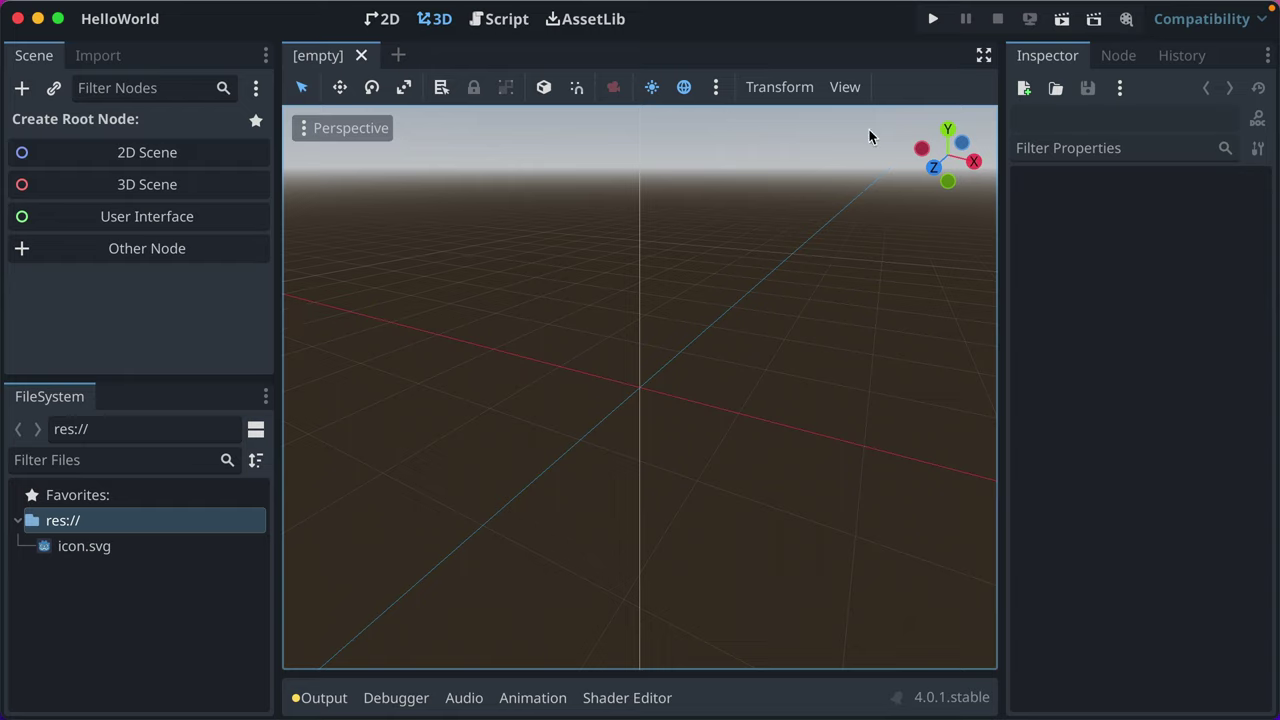
{"action": "left_click", "coordinate": [1118, 58]}
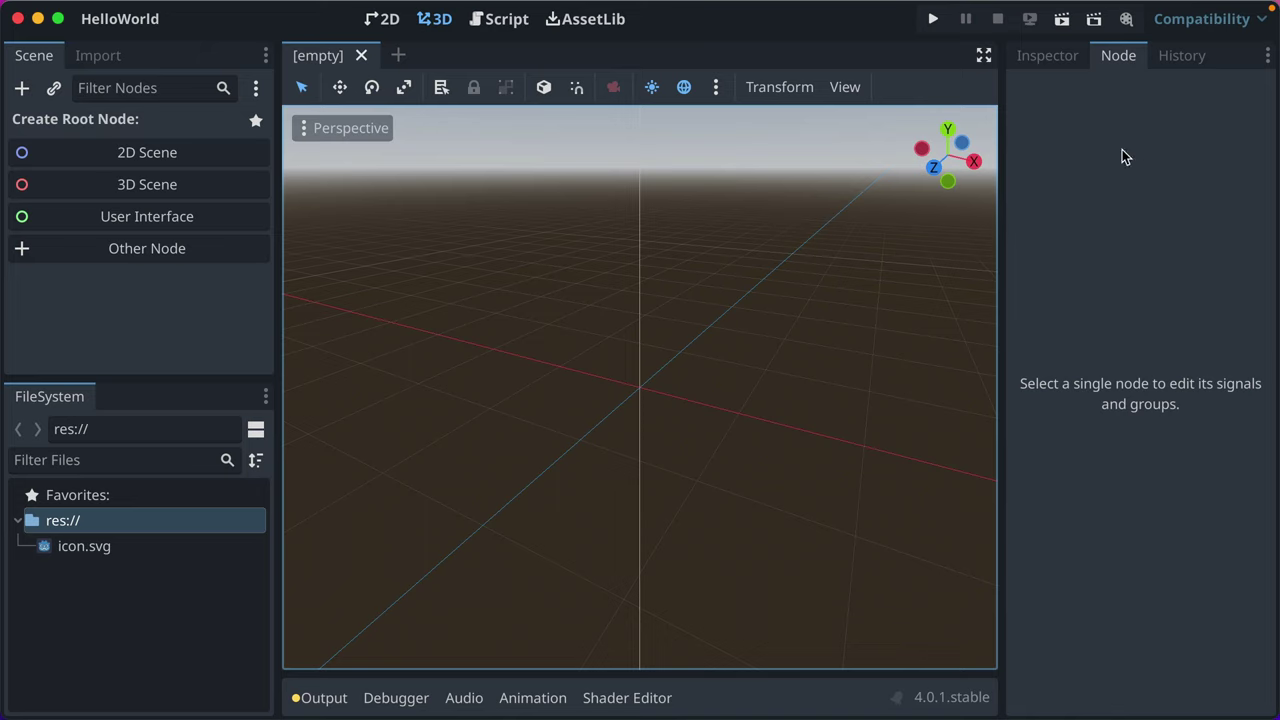
{"action": "left_click", "coordinate": [1190, 63]}
{"action": "left_click", "coordinate": [1047, 57]}
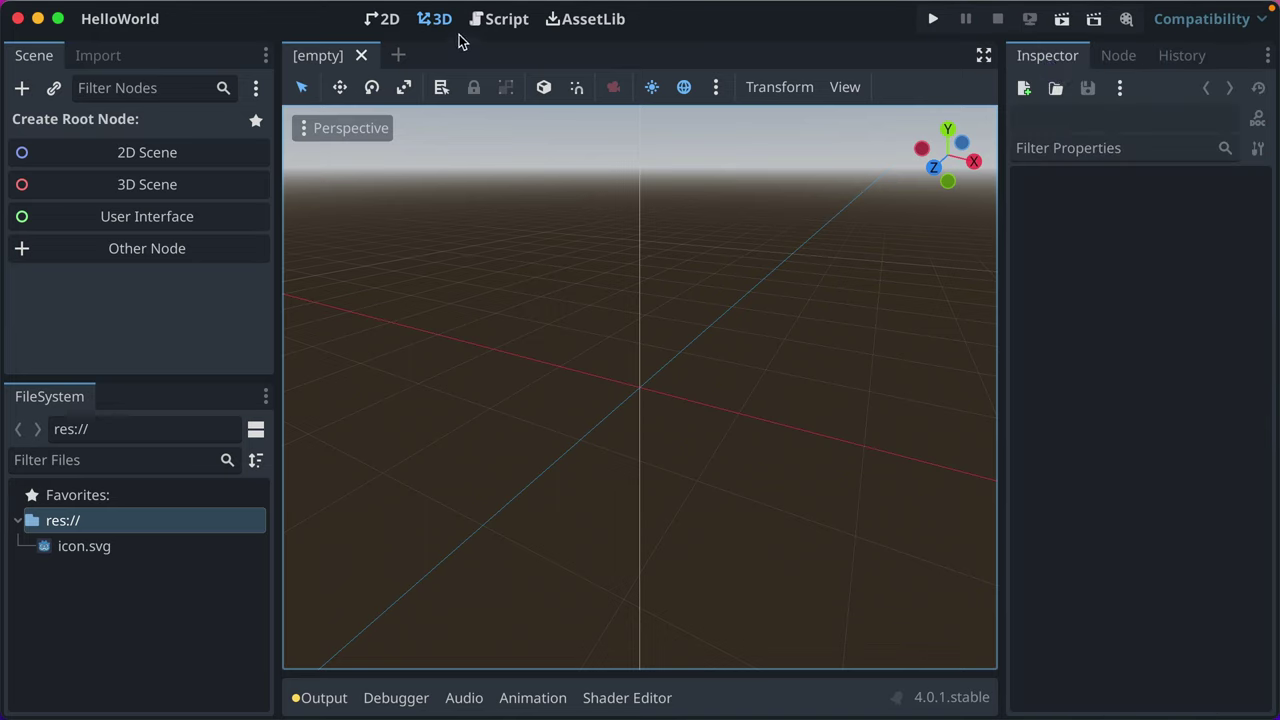
Switch to the 2D workspace and examine the empty canvas at different zoom levels, ending at 47.2%
{"action": "left_click", "coordinate": [388, 20]}
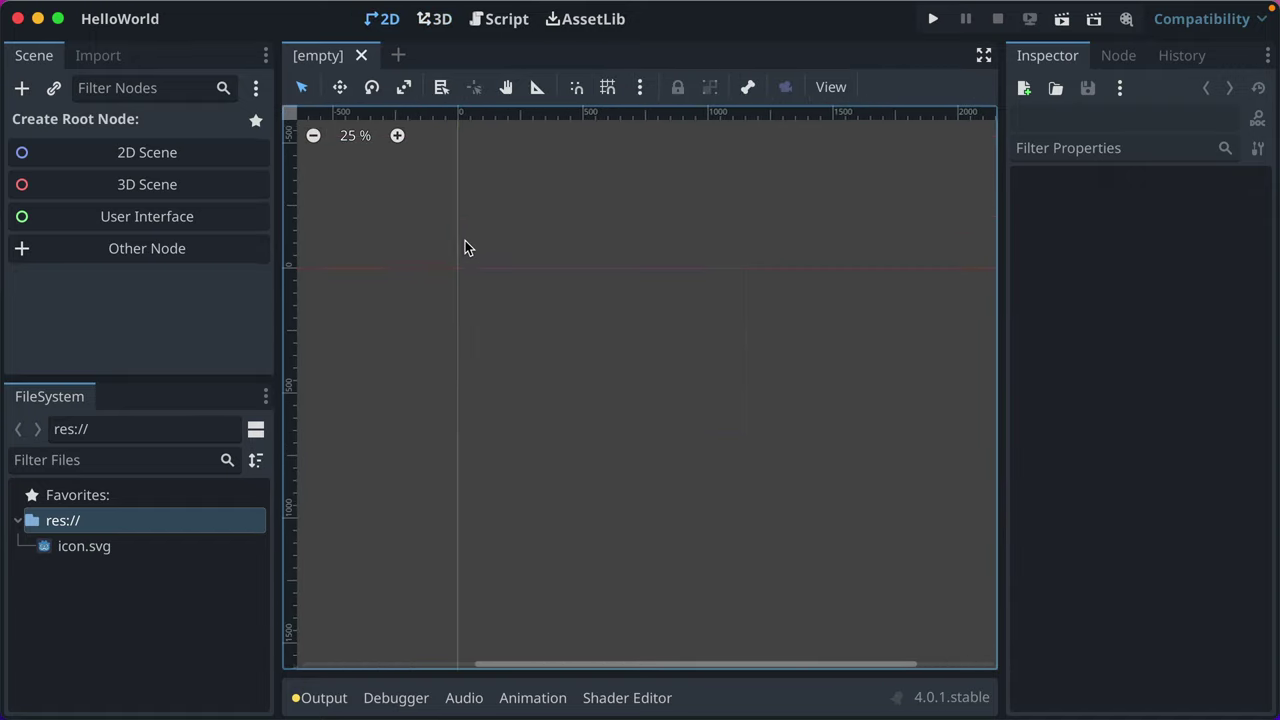
{"action": "scroll", "coordinate": [465, 248], "scroll_direction": "down", "scroll_amount": 2}
{"action": "scroll", "coordinate": [604, 372], "scroll_direction": "up", "scroll_amount": 5}
{"action": "scroll", "coordinate": [604, 368], "scroll_direction": "down", "scroll_amount": 1}
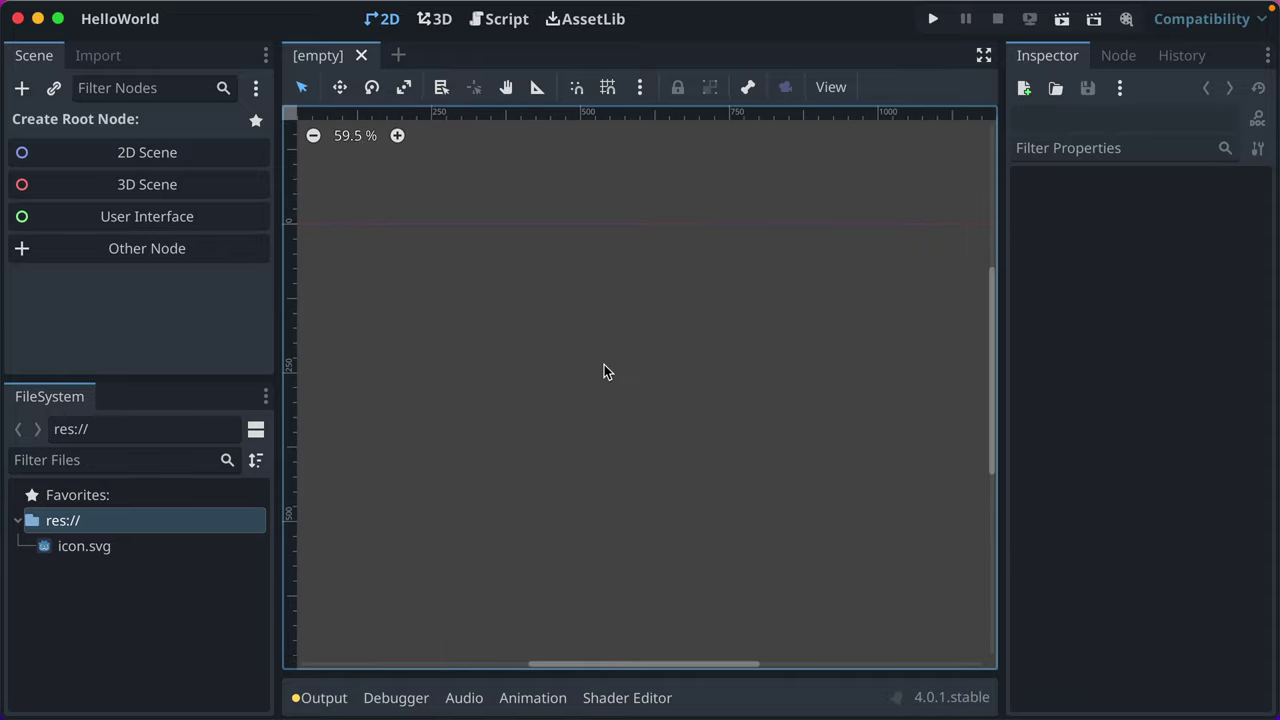
{"action": "left_click", "coordinate": [397, 135]}
{"action": "left_click", "coordinate": [313, 135]}
{"action": "left_click", "coordinate": [313, 135]}
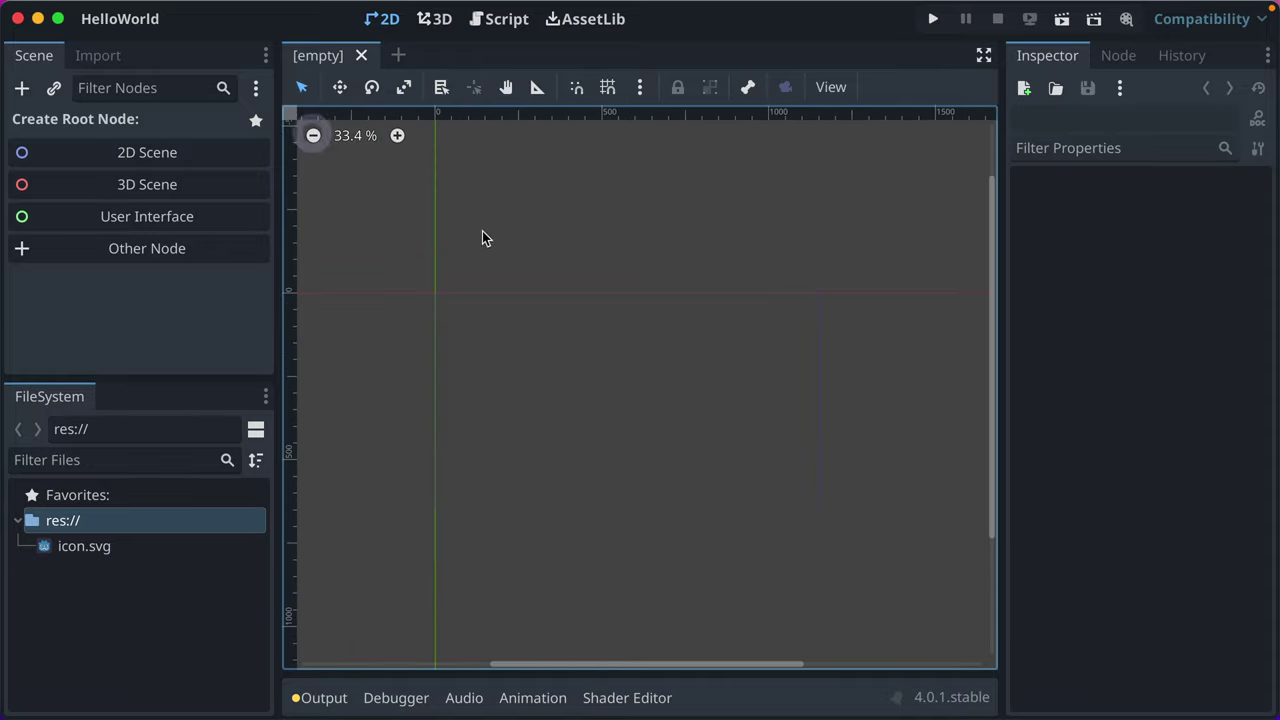
{"action": "left_click", "coordinate": [397, 135]}
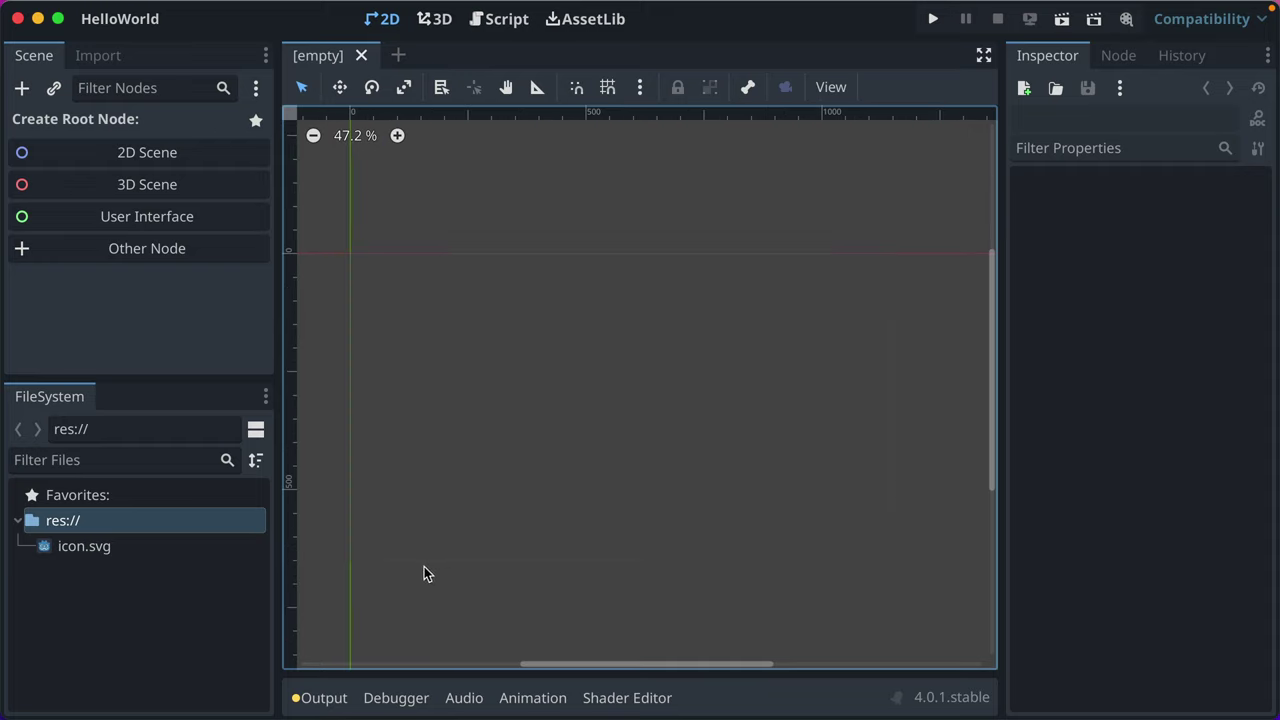
Try to run the project and cancel choosing a main scene
{"action": "left_click", "coordinate": [933, 19]}
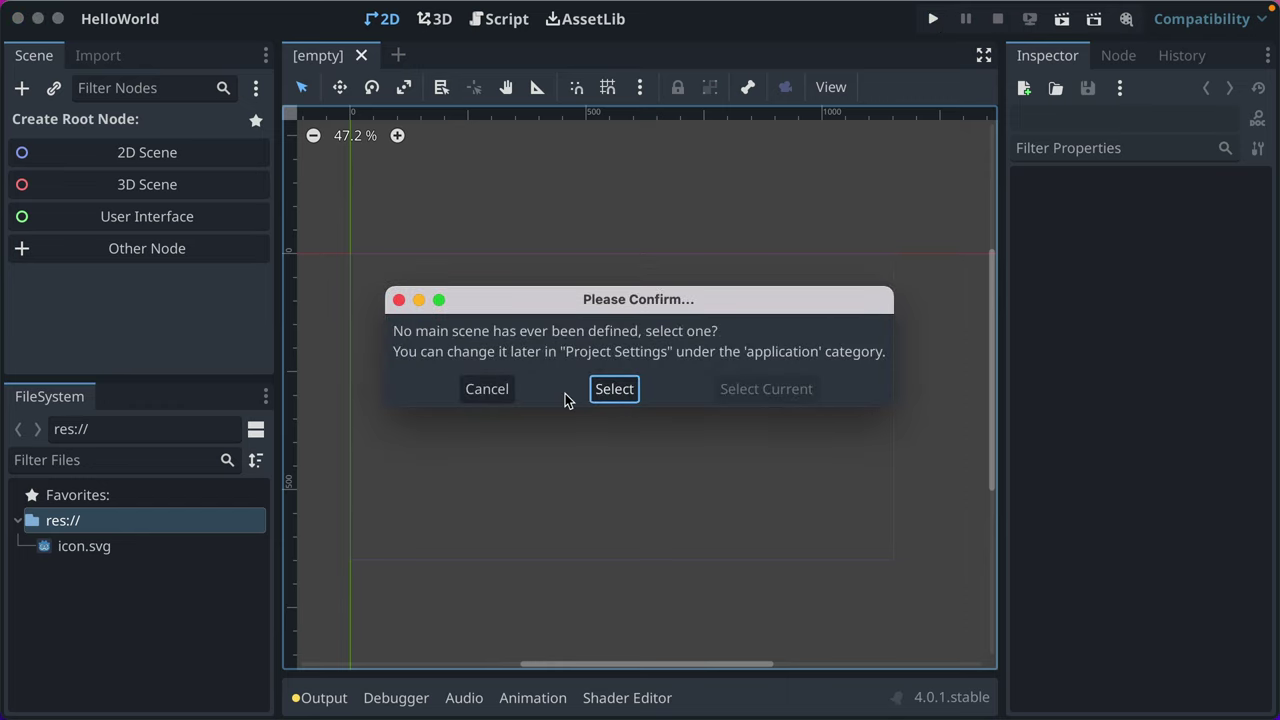
{"action": "left_click", "coordinate": [495, 397]}
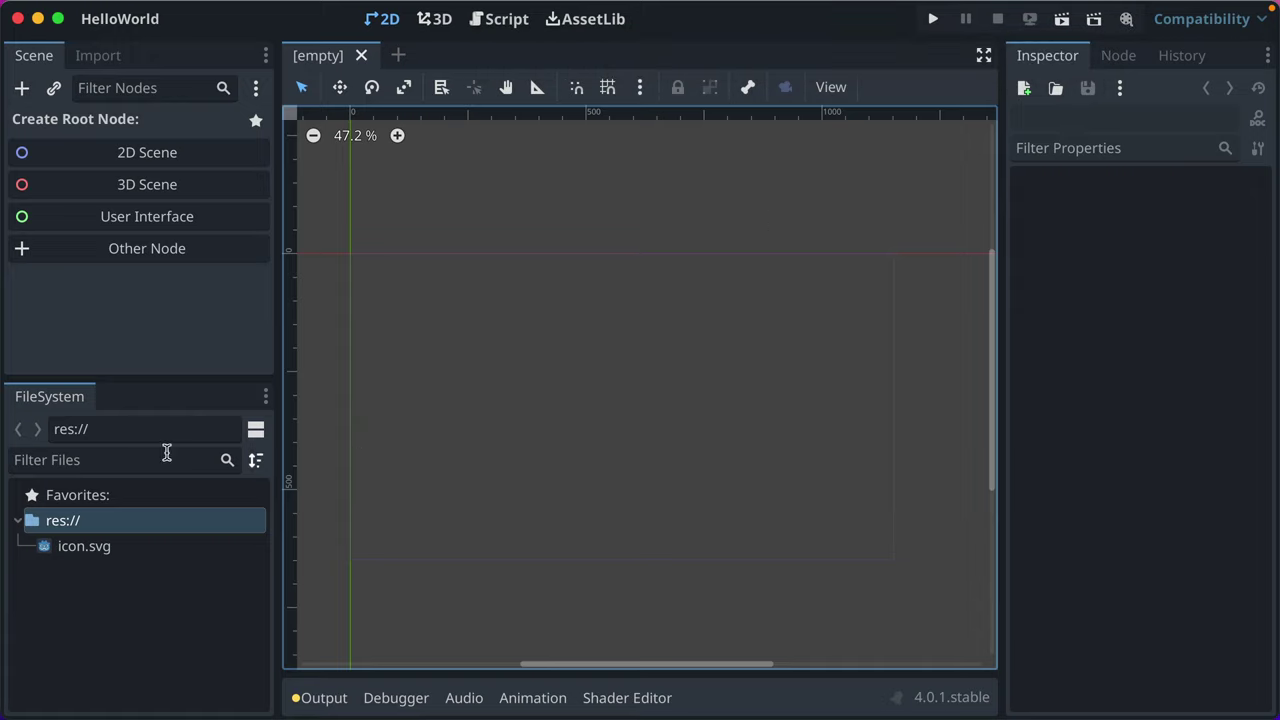
Create a 2D scene root node and rename it HelloWorld
{"action": "left_click", "coordinate": [132, 160]}
{"action": "double_click", "coordinate": [80, 121]}
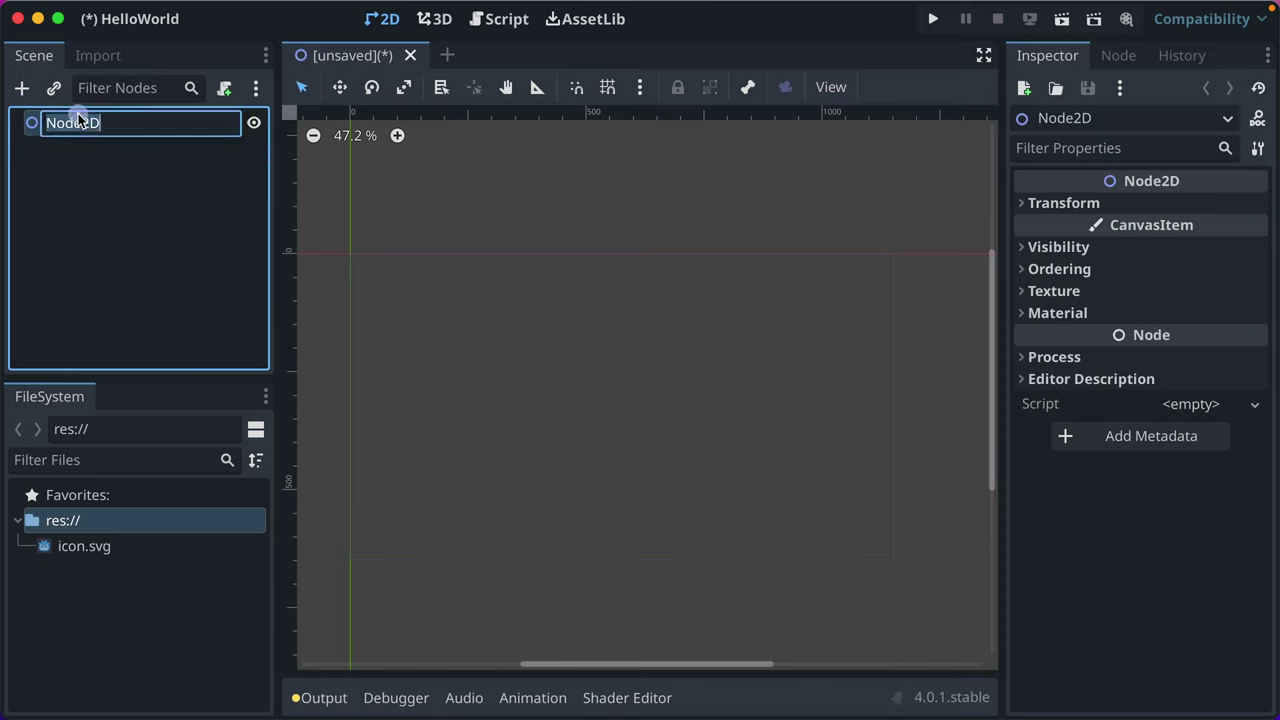
{"action": "type", "text": "HelloWorld"}
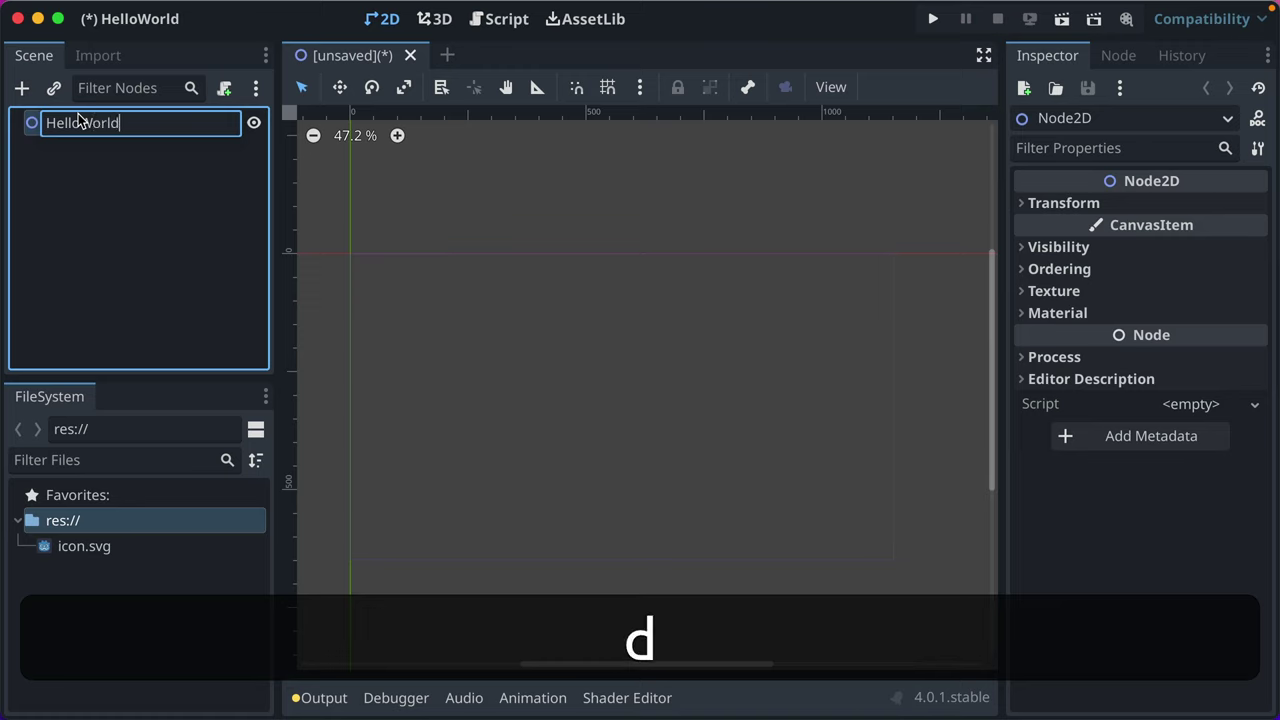
{"action": "key", "text": "Return"}
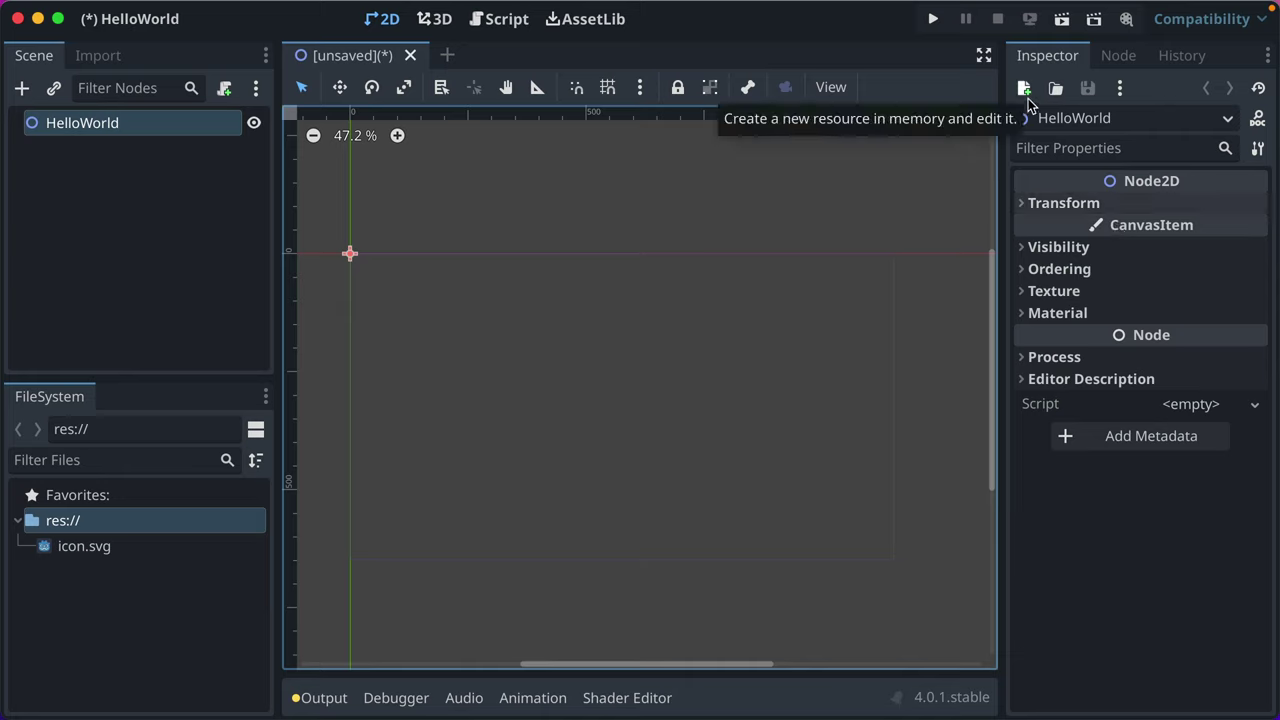
Look through the signals and groups of the HelloWorld node, and read the description of the draw() signal
{"action": "left_click", "coordinate": [1104, 62]}
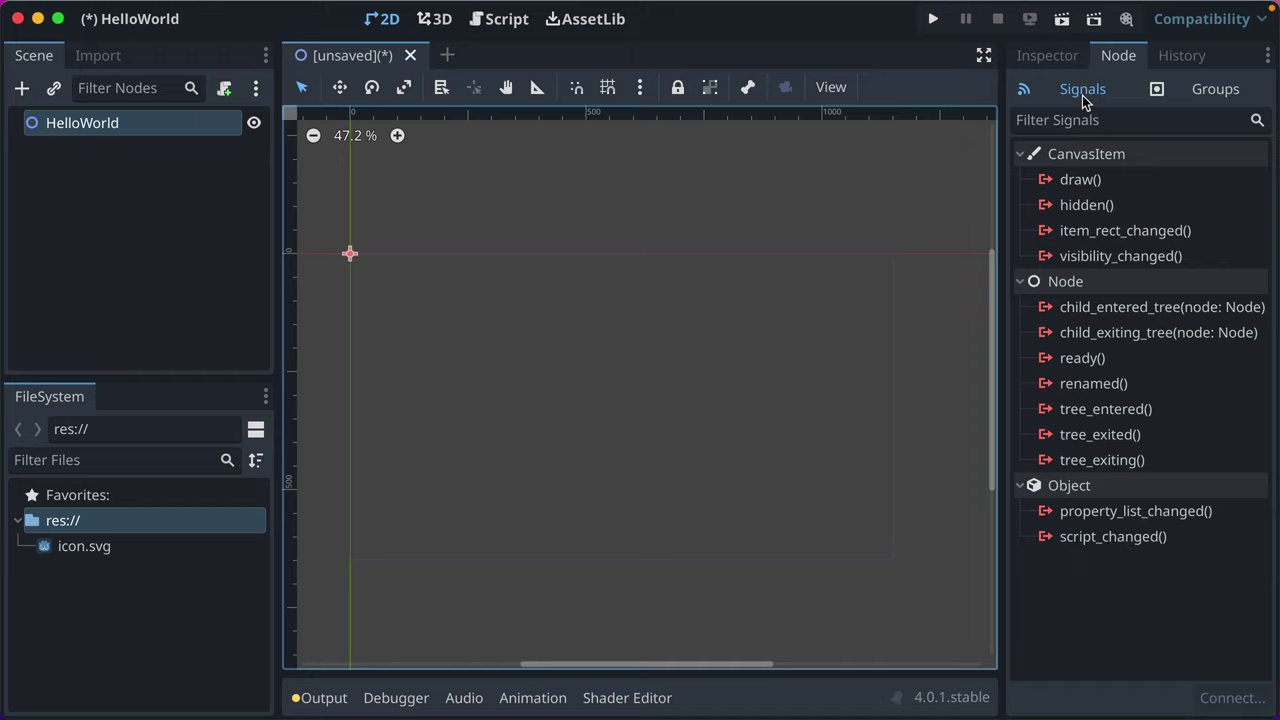
{"action": "left_click", "coordinate": [1176, 88]}
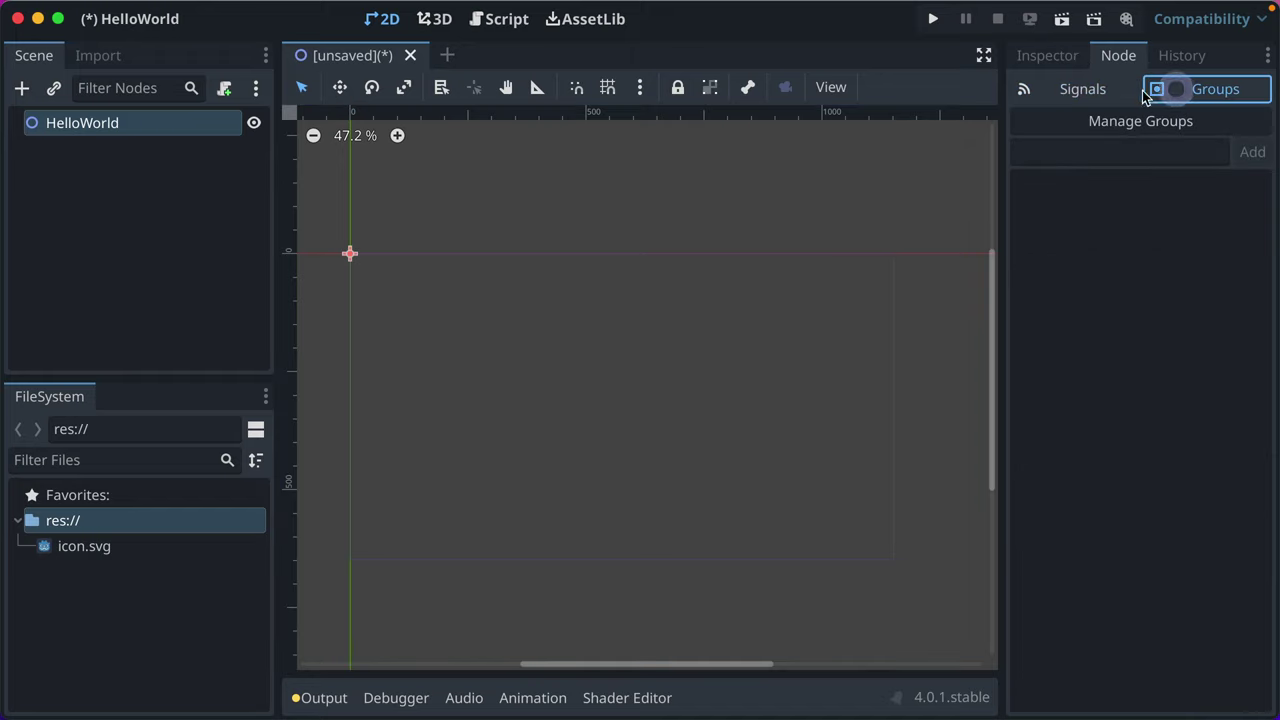
{"action": "left_click", "coordinate": [1086, 92]}
{"action": "mouse_move", "coordinate": [1161, 230]}
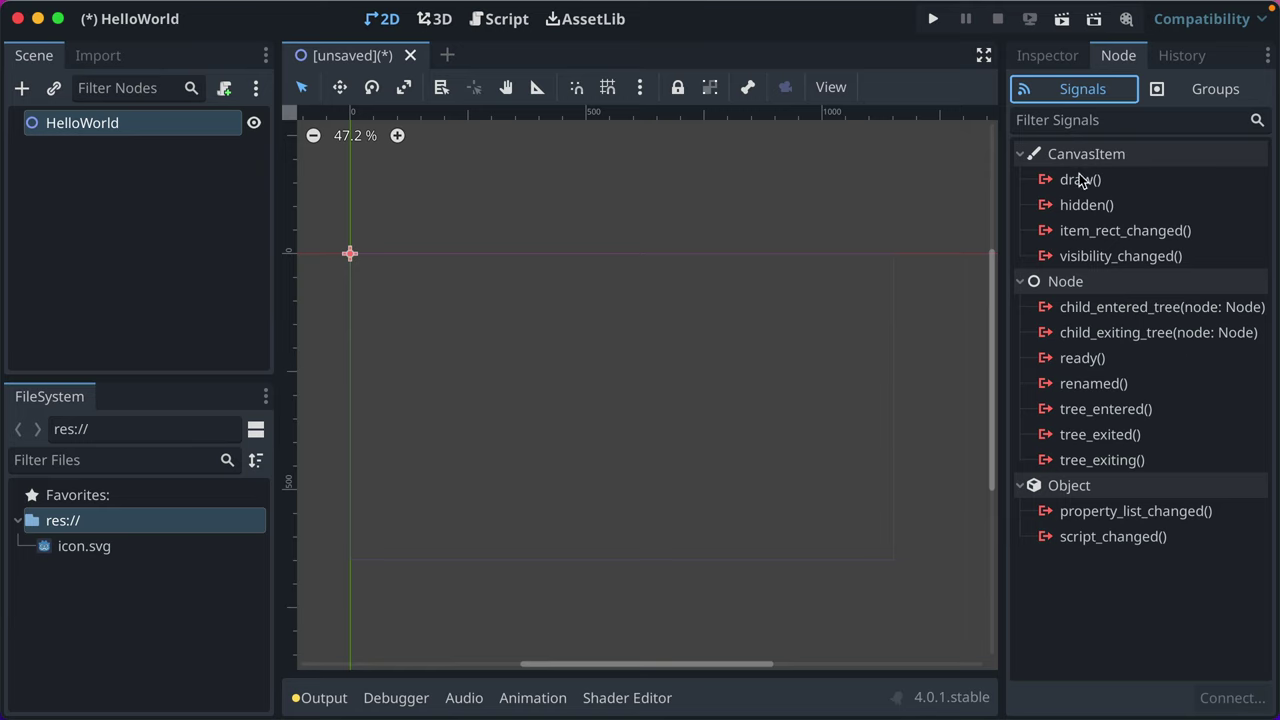
{"action": "mouse_move", "coordinate": [1072, 185]}
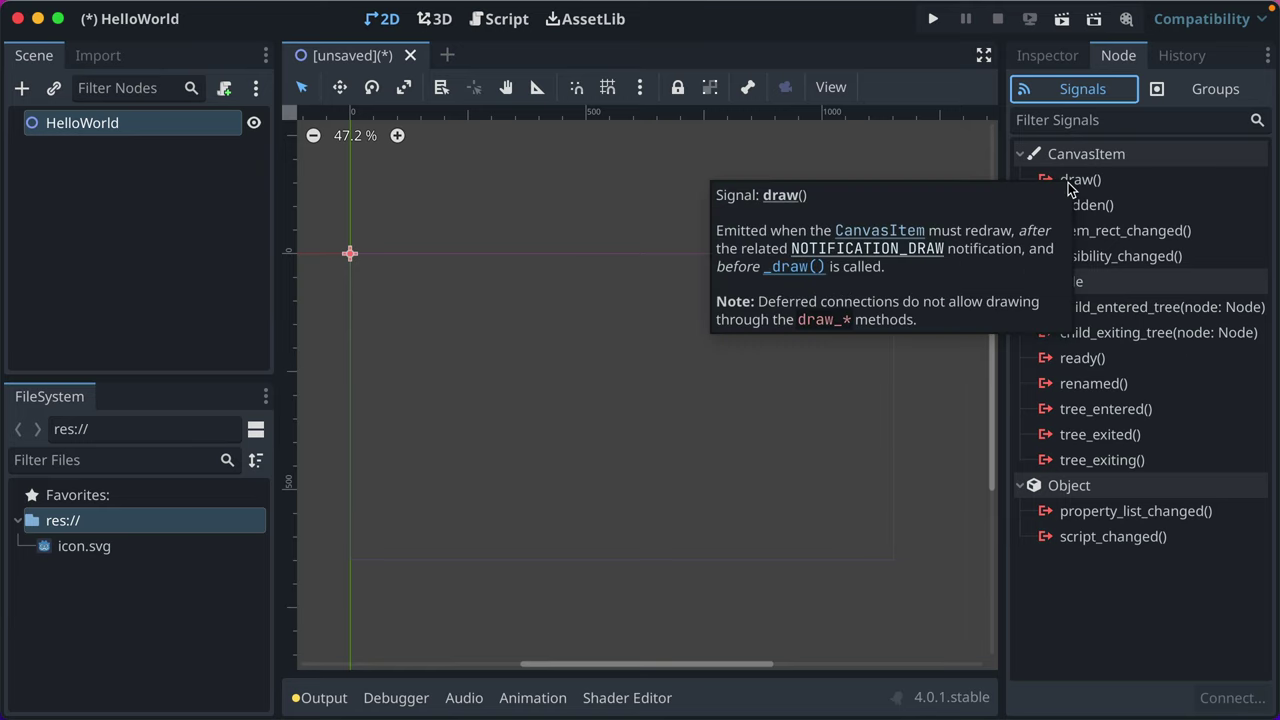
Save the HelloWorld scene as hello_world.tscn in the res:// folder
{"action": "left_click", "coordinate": [100, 160]}
{"action": "left_click", "coordinate": [81, 132]}
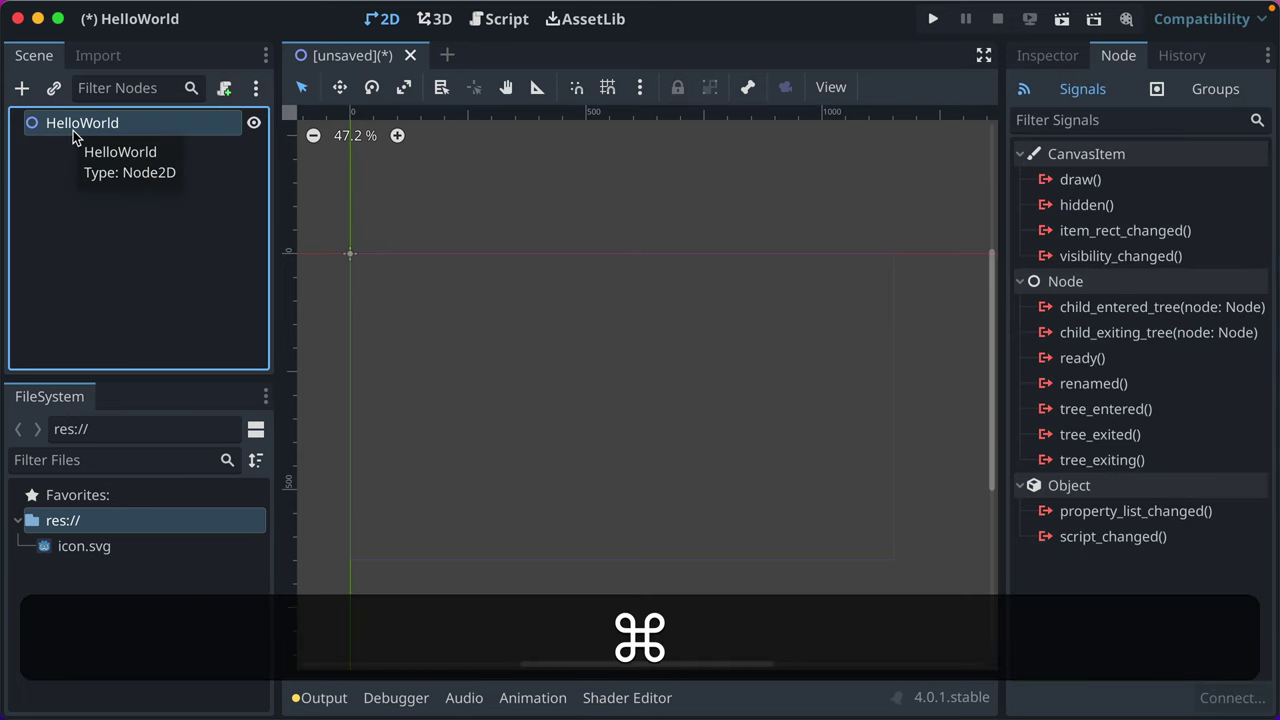
{"action": "key", "text": "super+s"}
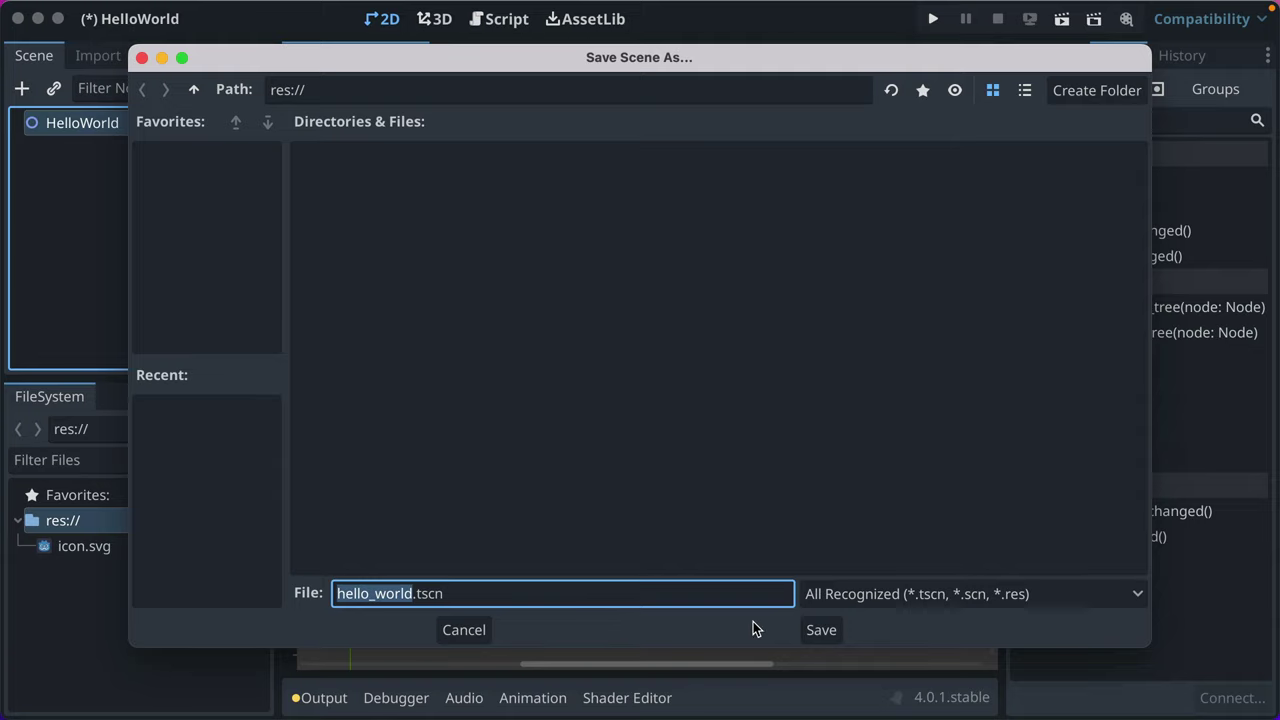
{"action": "left_click", "coordinate": [810, 633]}
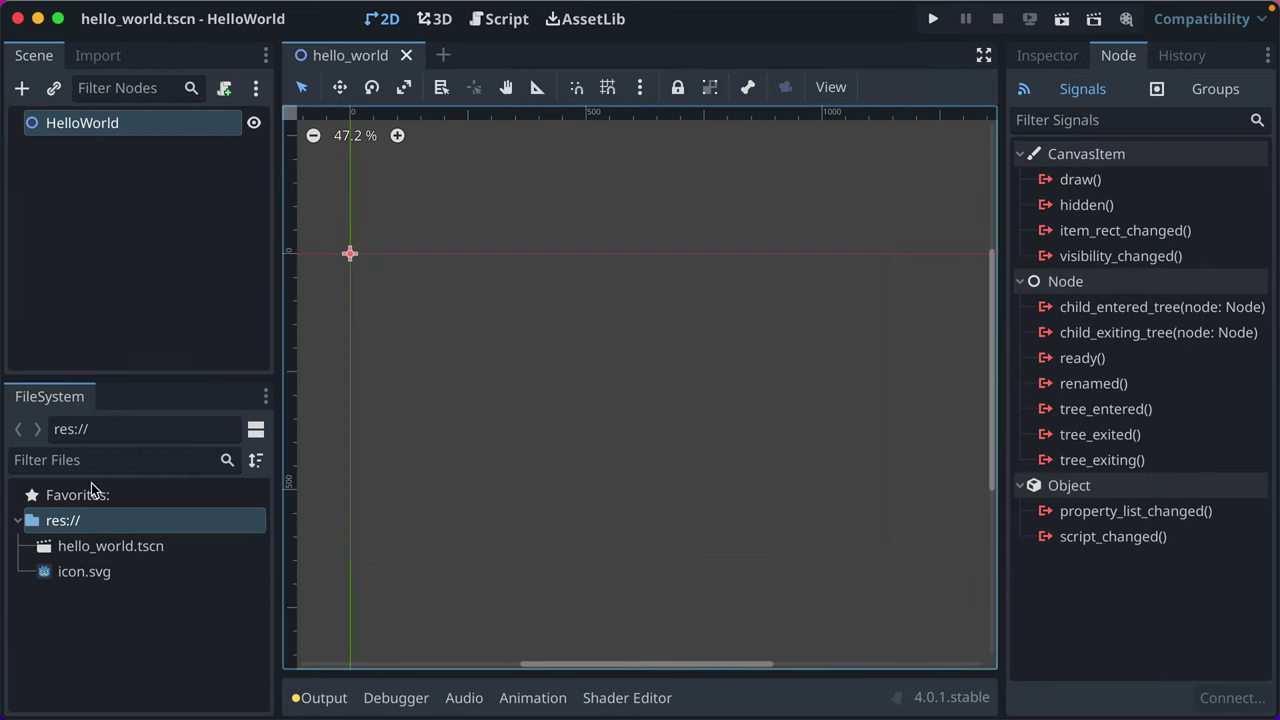
Look at the hello_world.tscn and icon.svg files in the project's file list
{"action": "left_click", "coordinate": [106, 556]}
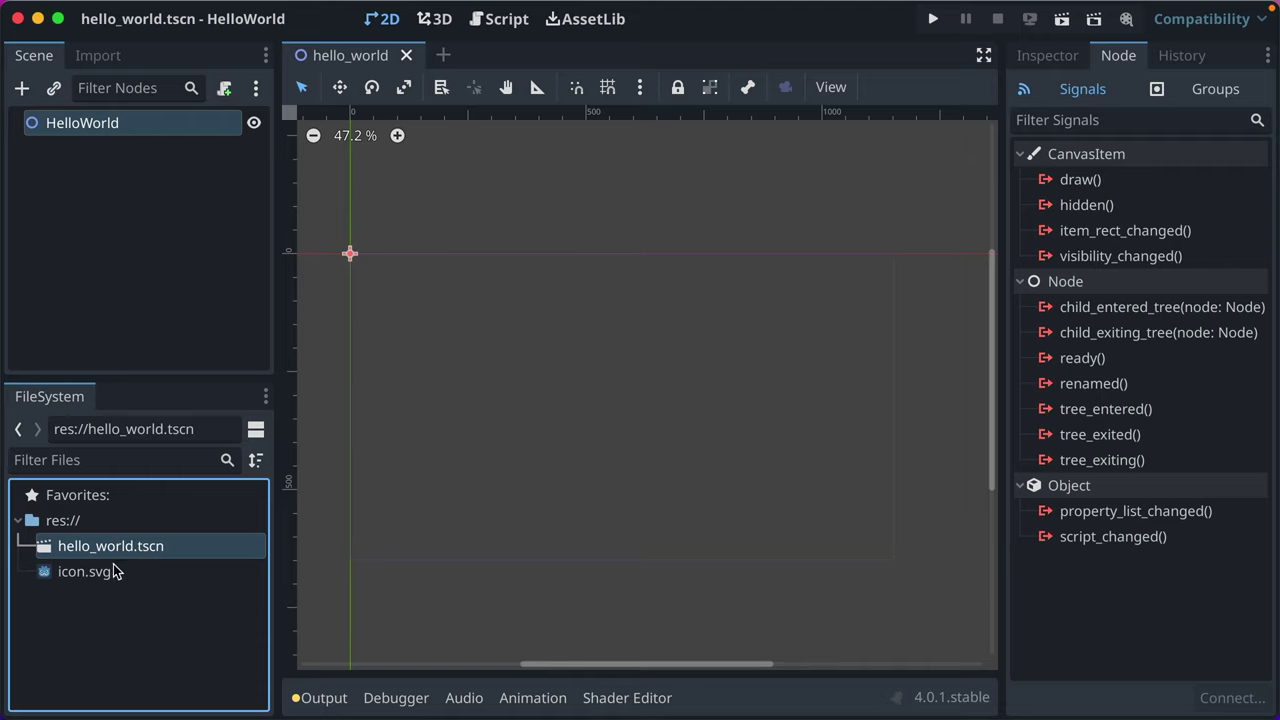
{"action": "left_click", "coordinate": [97, 571]}
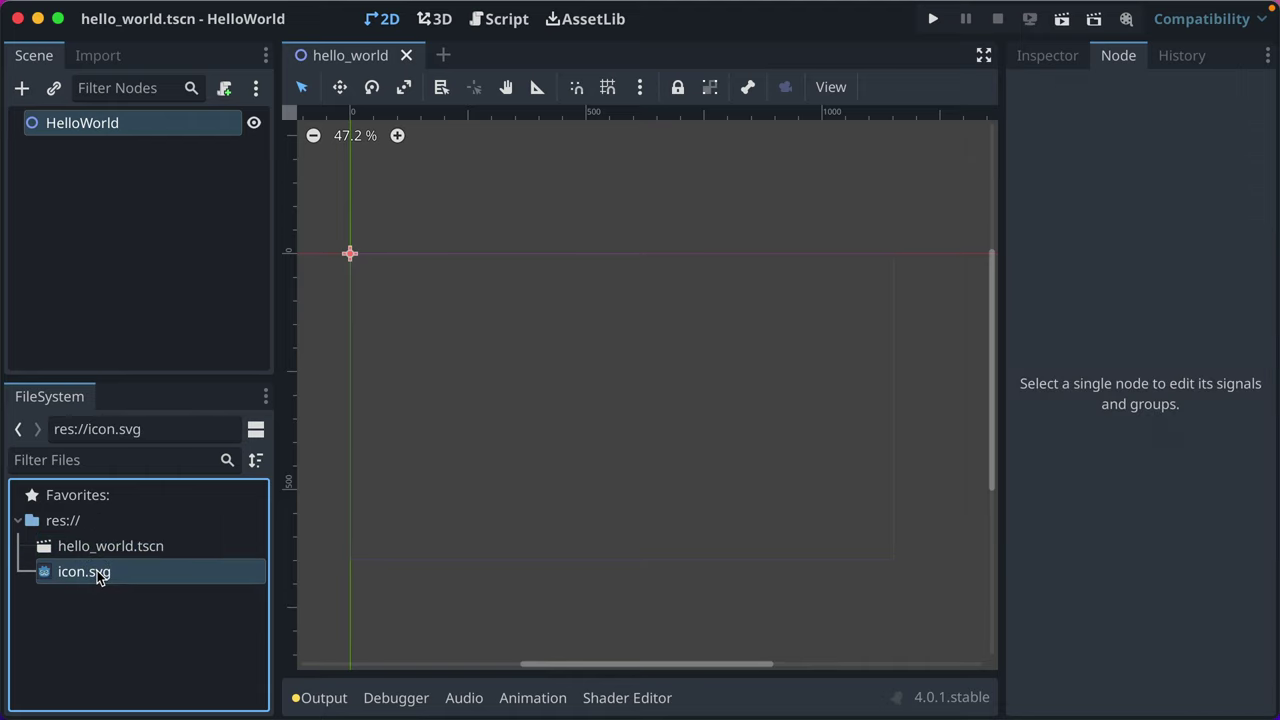
{"action": "left_click", "coordinate": [112, 548]}
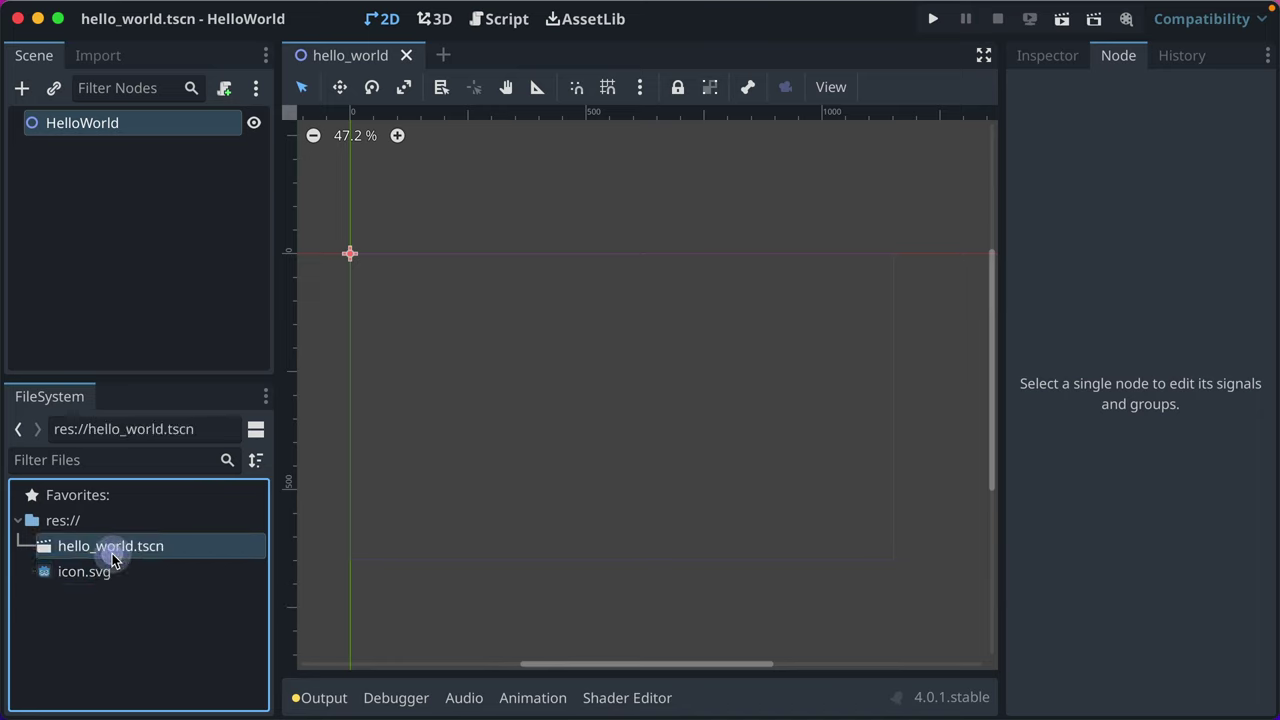
Run the project with the current scene as its main scene, and close the game window after viewing it
{"action": "left_click", "coordinate": [938, 20]}
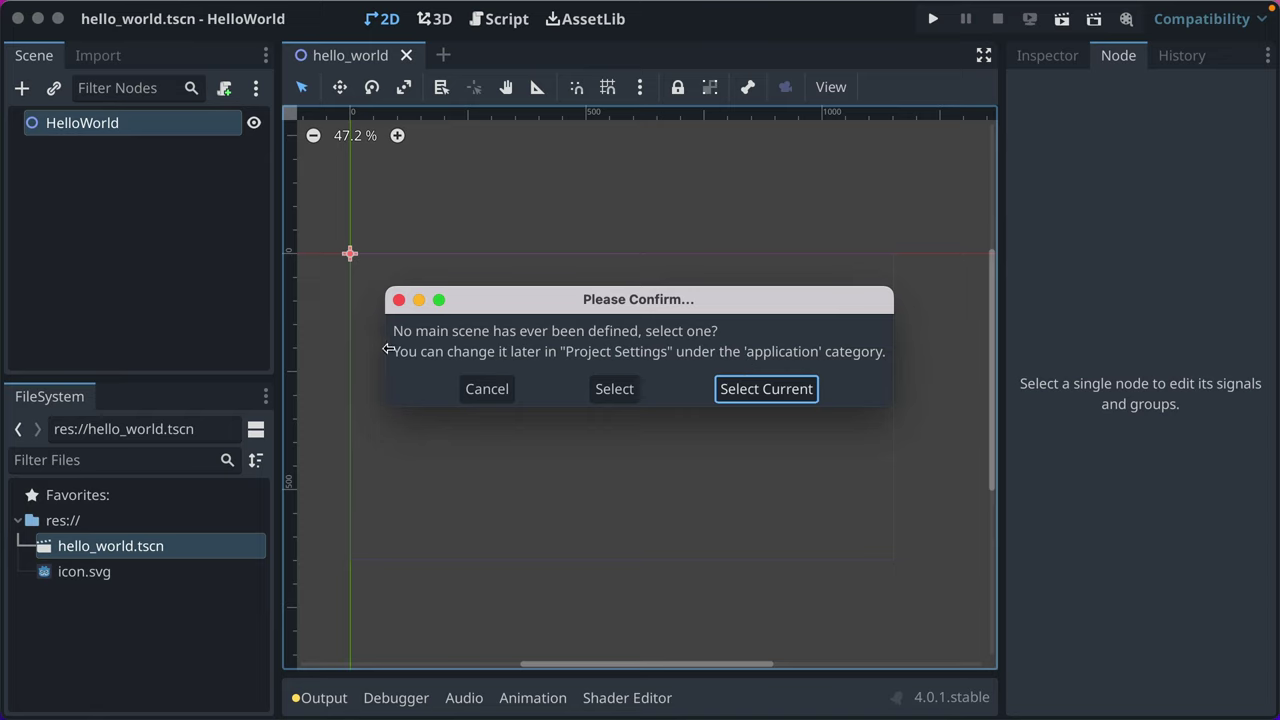
{"action": "left_click", "coordinate": [743, 388]}
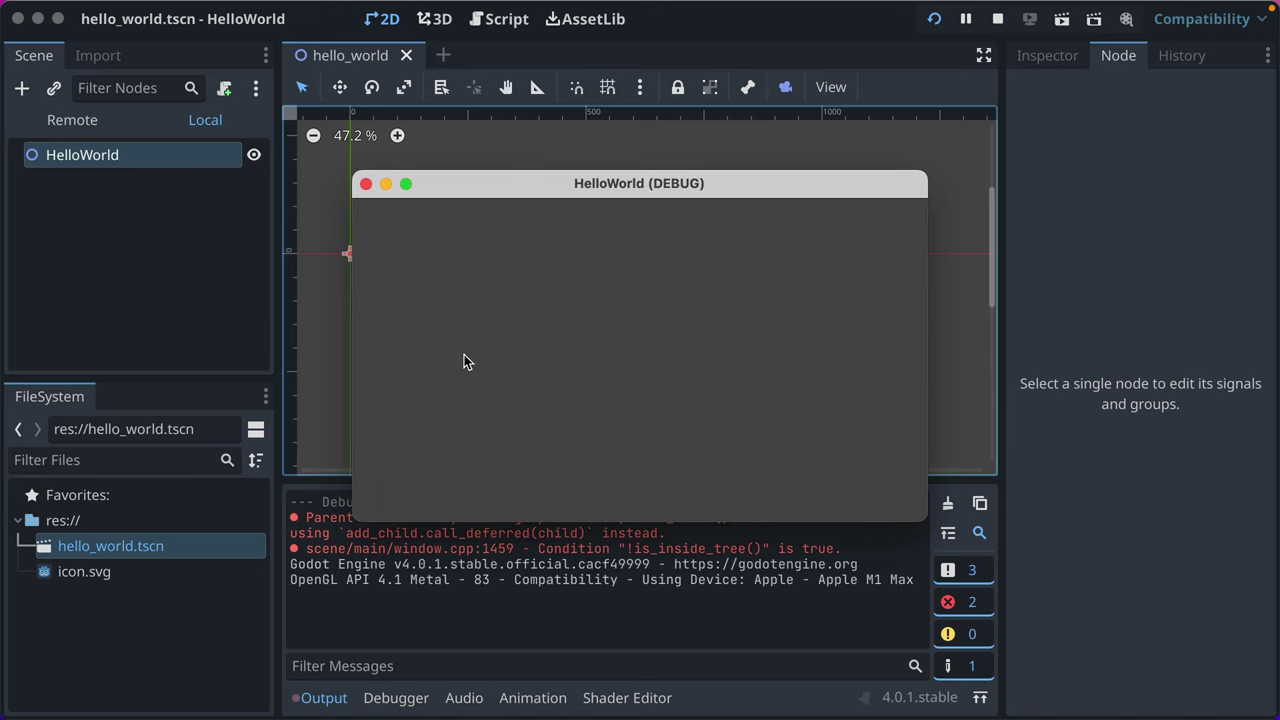
{"action": "left_click_drag", "start_coordinate": [519, 201], "coordinate": [523, 140]}
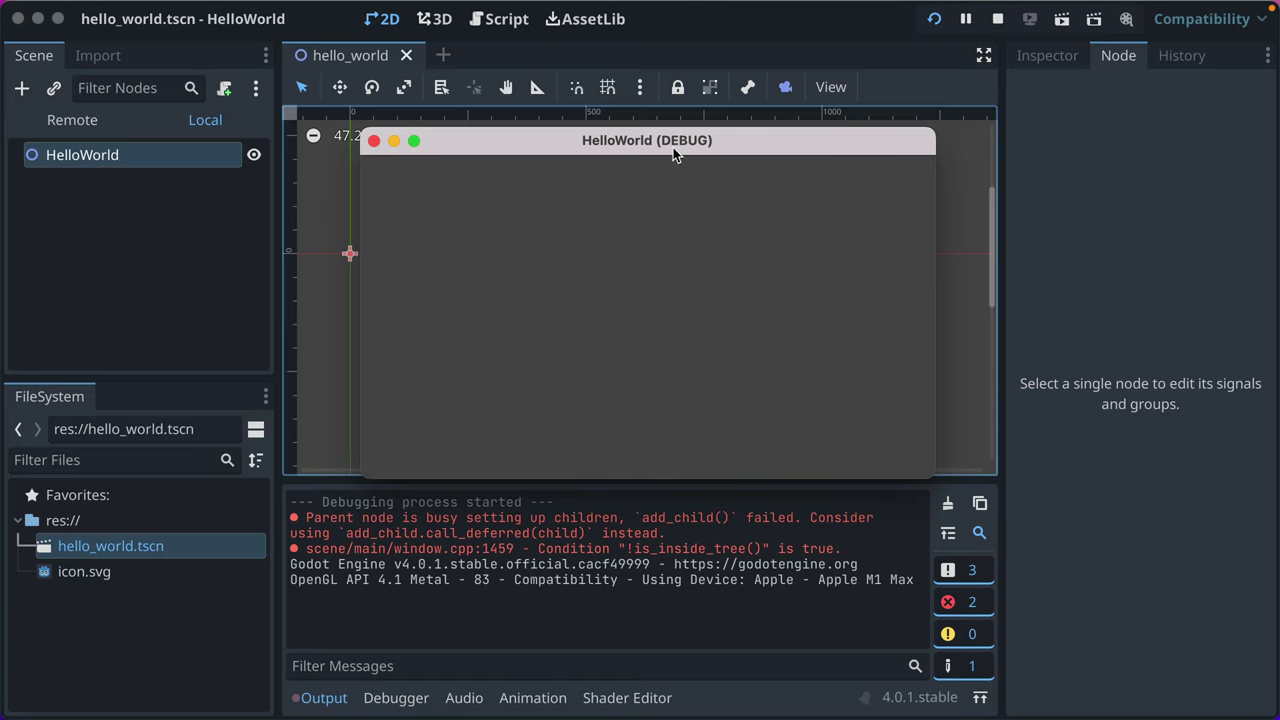
{"action": "left_click", "coordinate": [374, 140]}
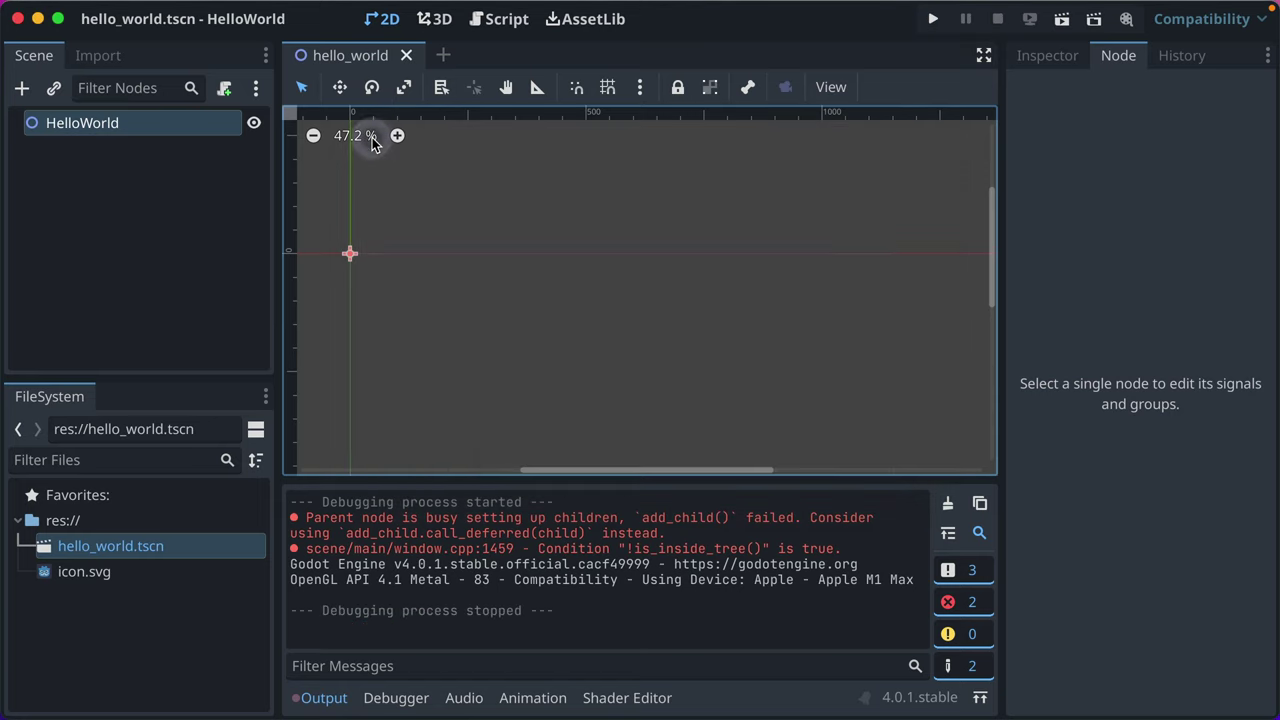
Run only the current scene and close its game window
{"action": "left_click", "coordinate": [1062, 26]}
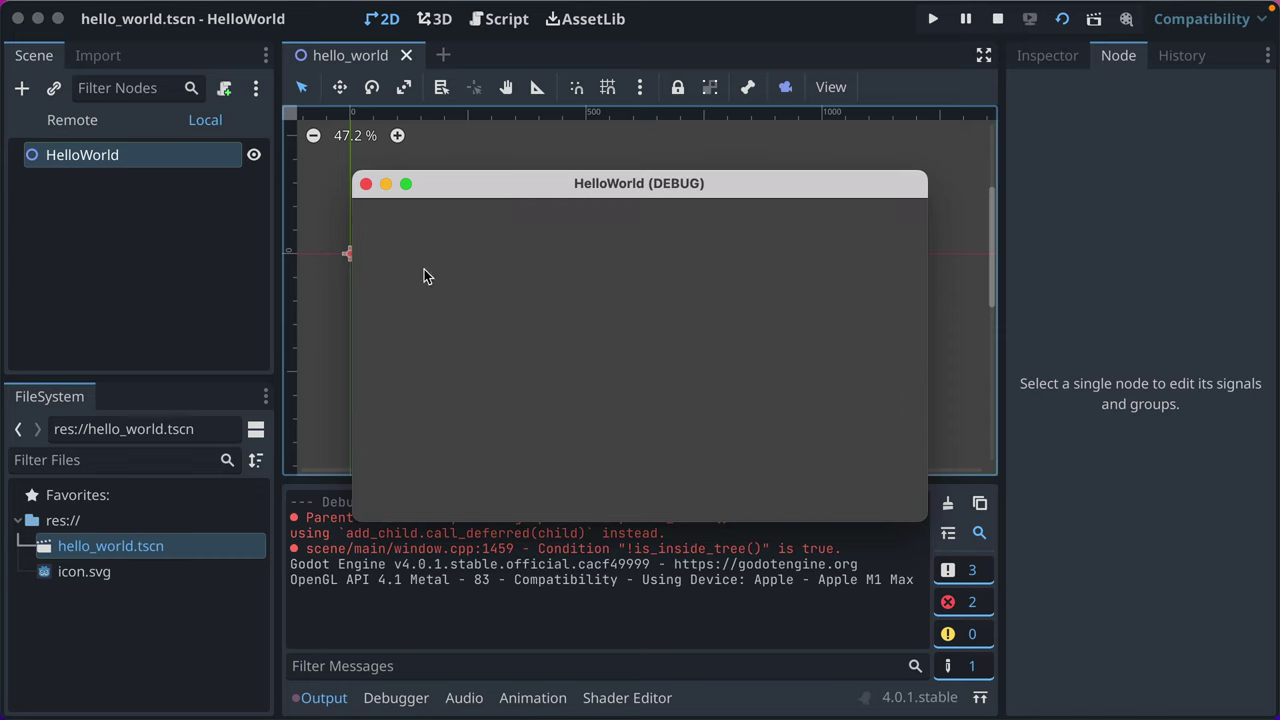
{"action": "left_click", "coordinate": [365, 186]}
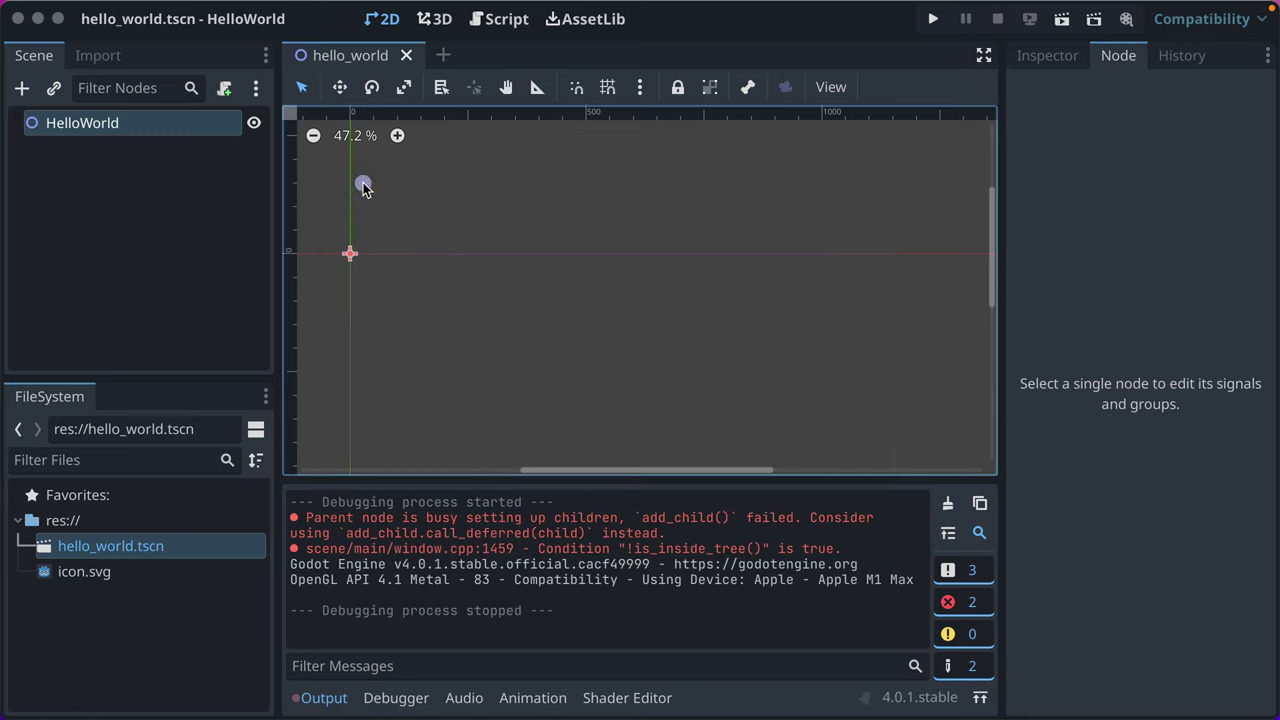
Place icon.svg on the 2D canvas as a sprite at about (443, 276) and run the project
{"action": "scroll", "coordinate": [599, 367], "scroll_direction": "down", "scroll_amount": 5}
{"action": "left_click_drag", "start_coordinate": [90, 577], "coordinate": [600, 253]}
{"action": "left_click", "coordinate": [735, 270]}
{"action": "left_click", "coordinate": [936, 22]}
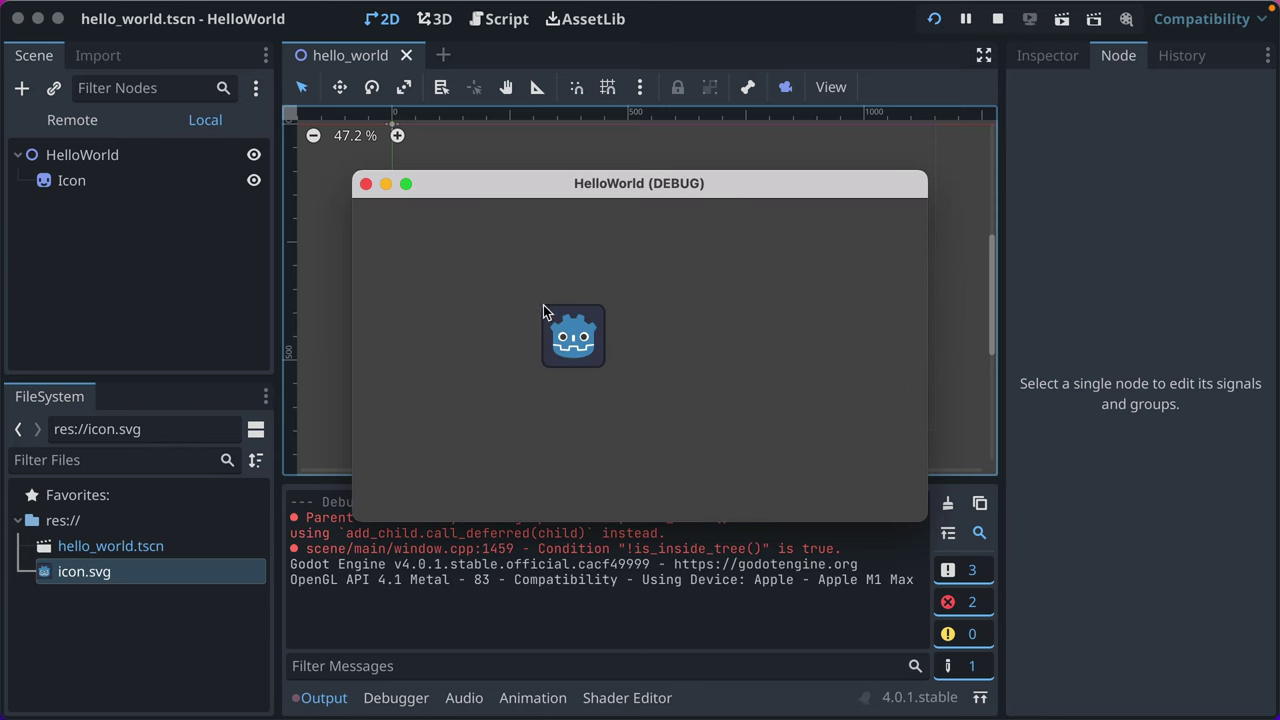
Select the Icon node and examine its texture and the available texture options in the Inspector
{"action": "left_click", "coordinate": [115, 199]}
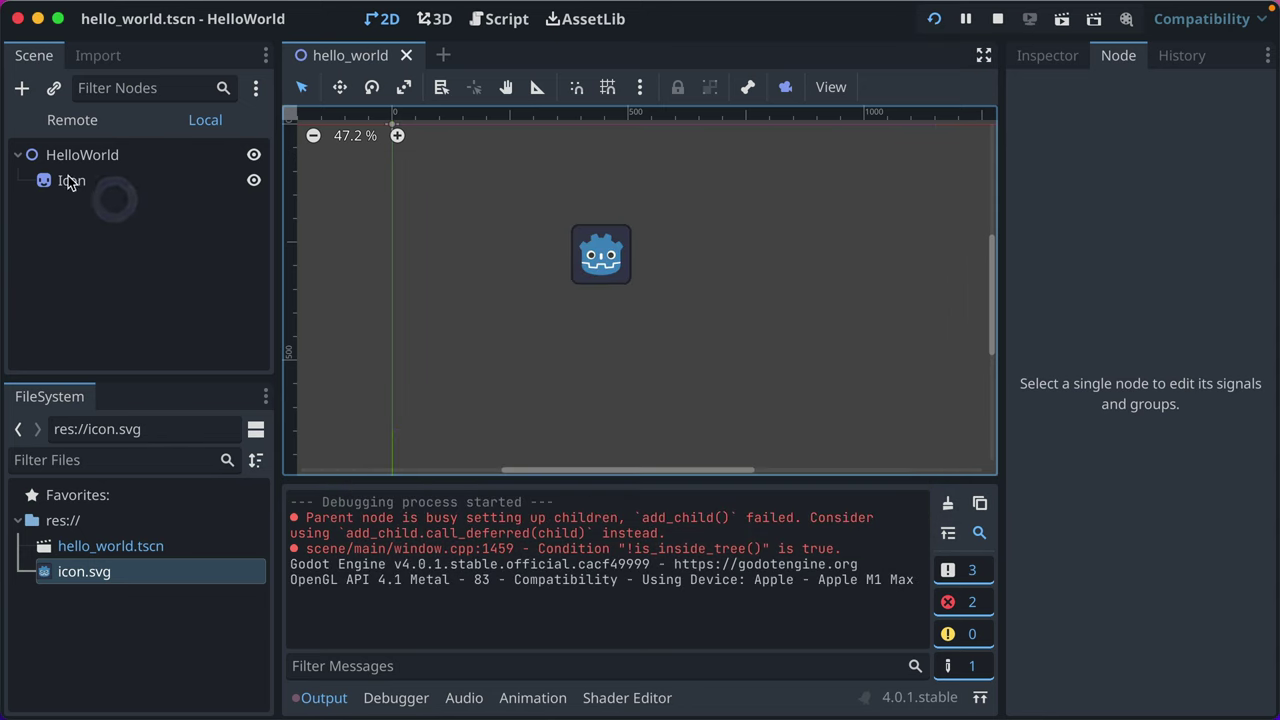
{"action": "left_click", "coordinate": [70, 181]}
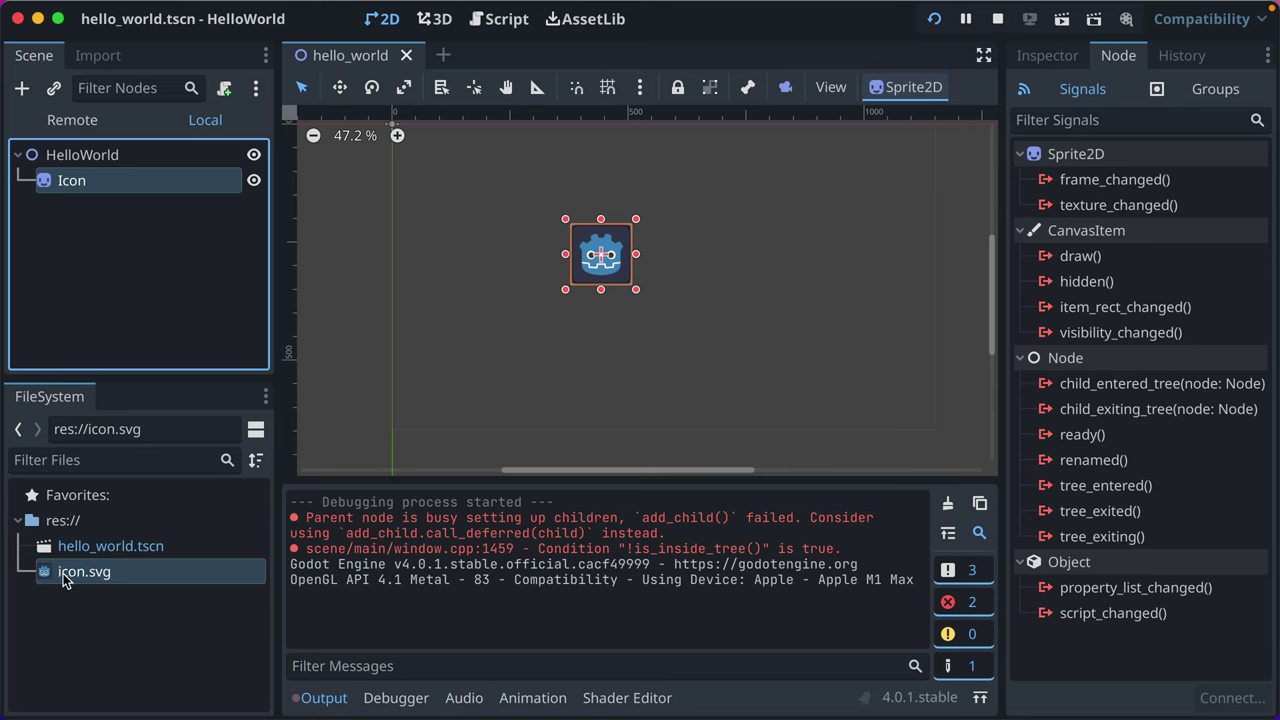
{"action": "left_click", "coordinate": [1047, 55]}
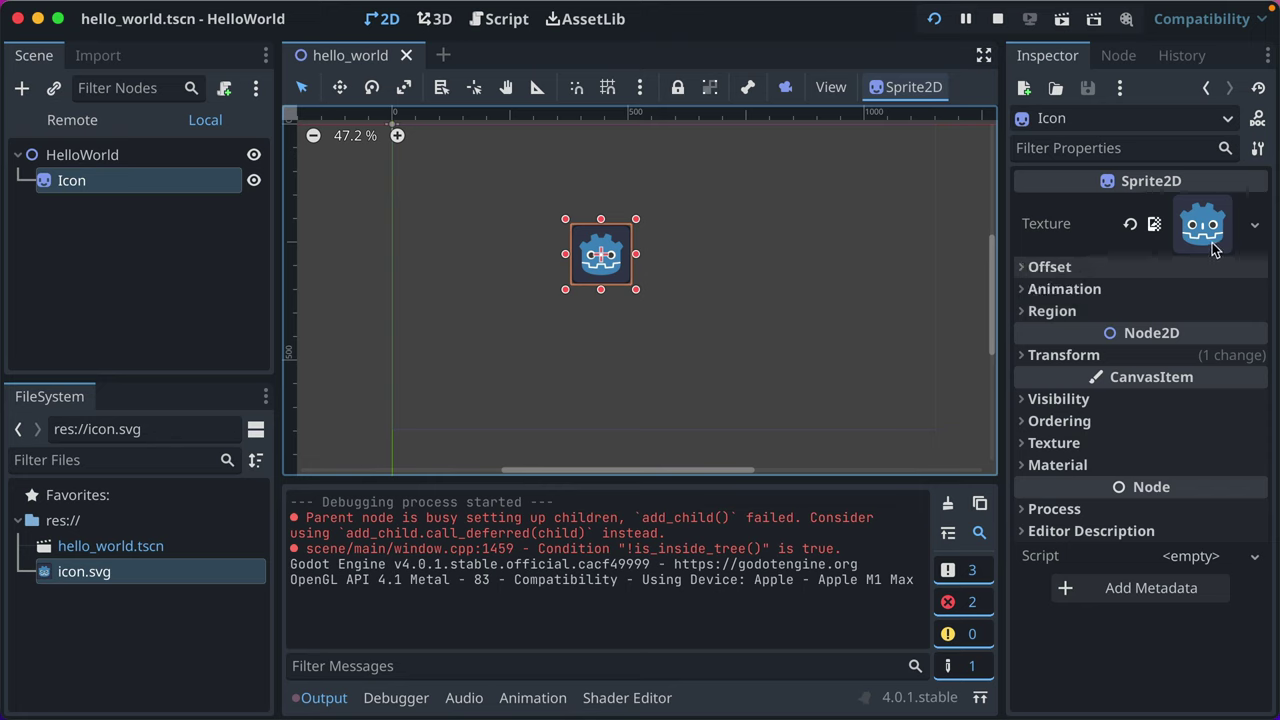
{"action": "left_click", "coordinate": [1255, 226]}
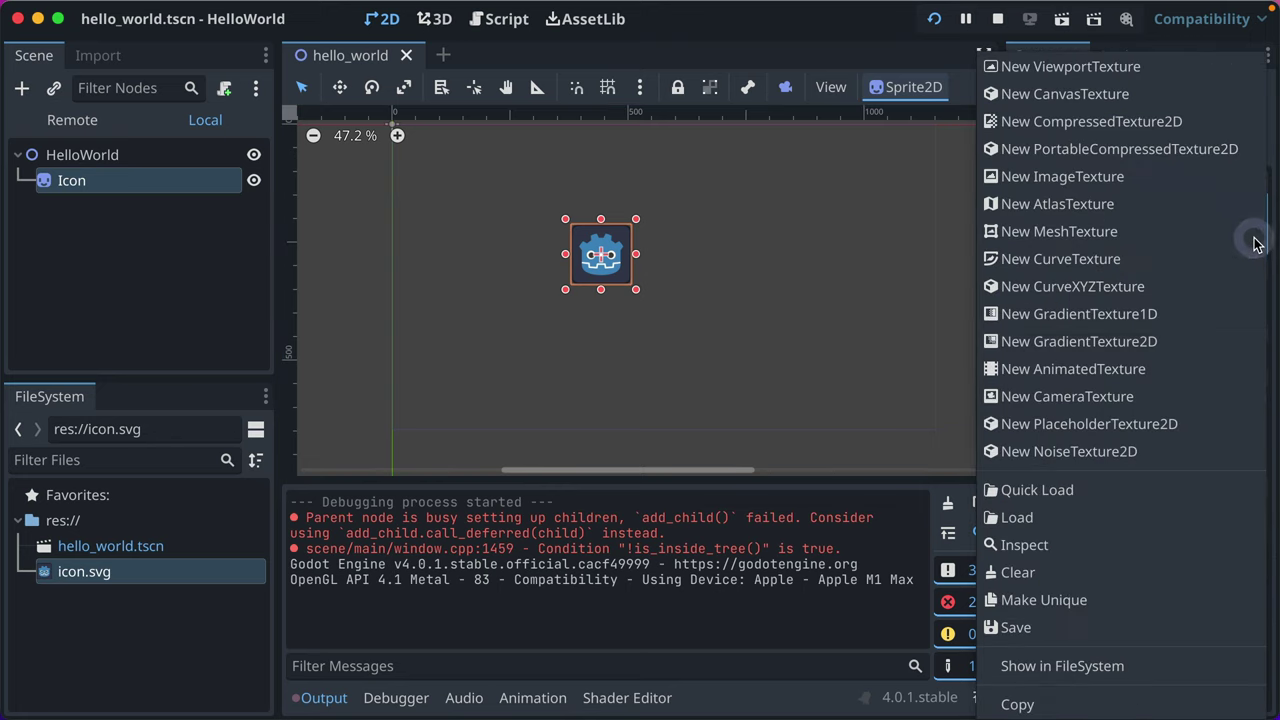
{"action": "key", "text": "Escape"}
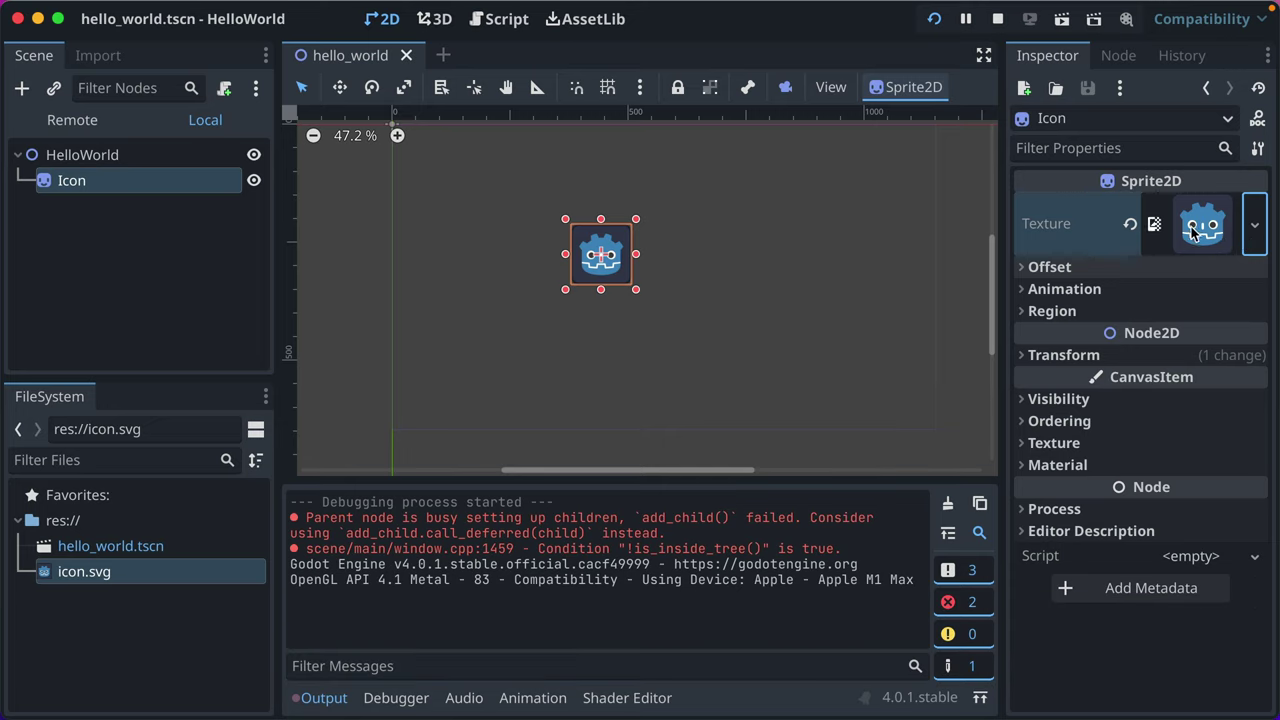
Examine the Offset, Animation and Region properties of the Icon sprite, and expand its Transform properties
{"action": "left_click", "coordinate": [1040, 268]}
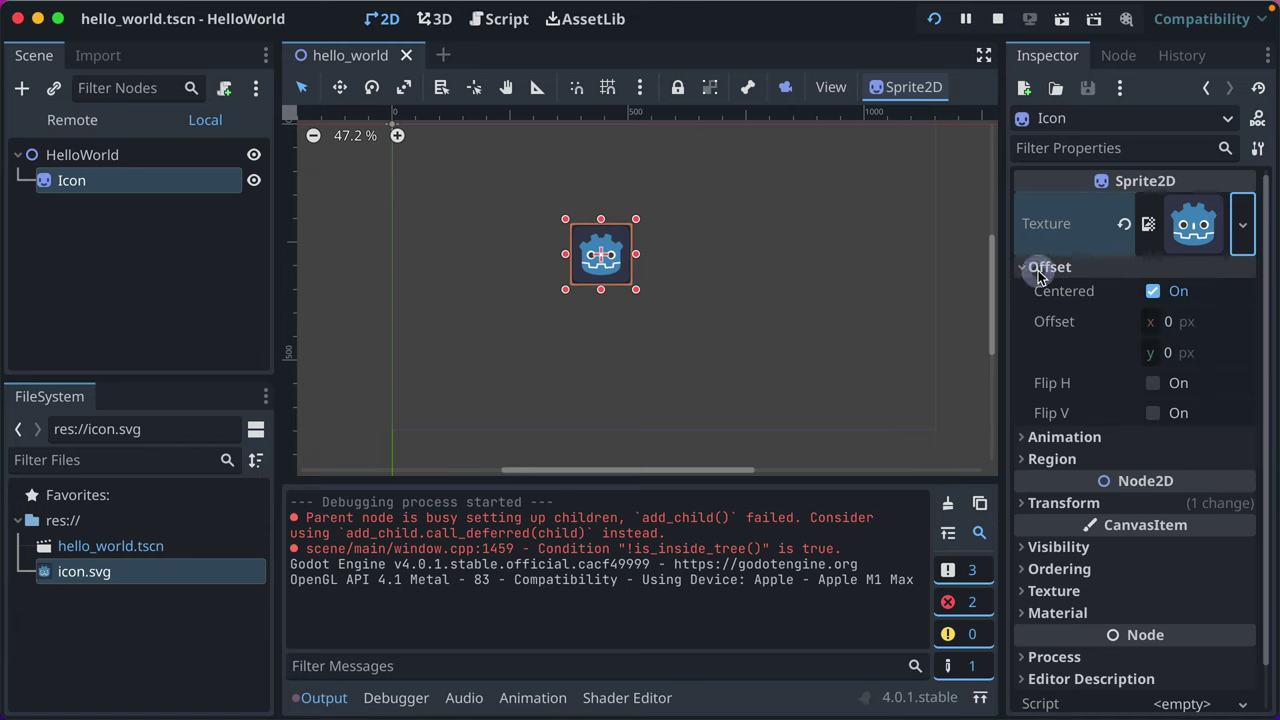
{"action": "left_click", "coordinate": [1040, 268]}
{"action": "left_click", "coordinate": [1058, 290]}
{"action": "left_click", "coordinate": [1058, 294]}
{"action": "left_click", "coordinate": [1060, 311]}
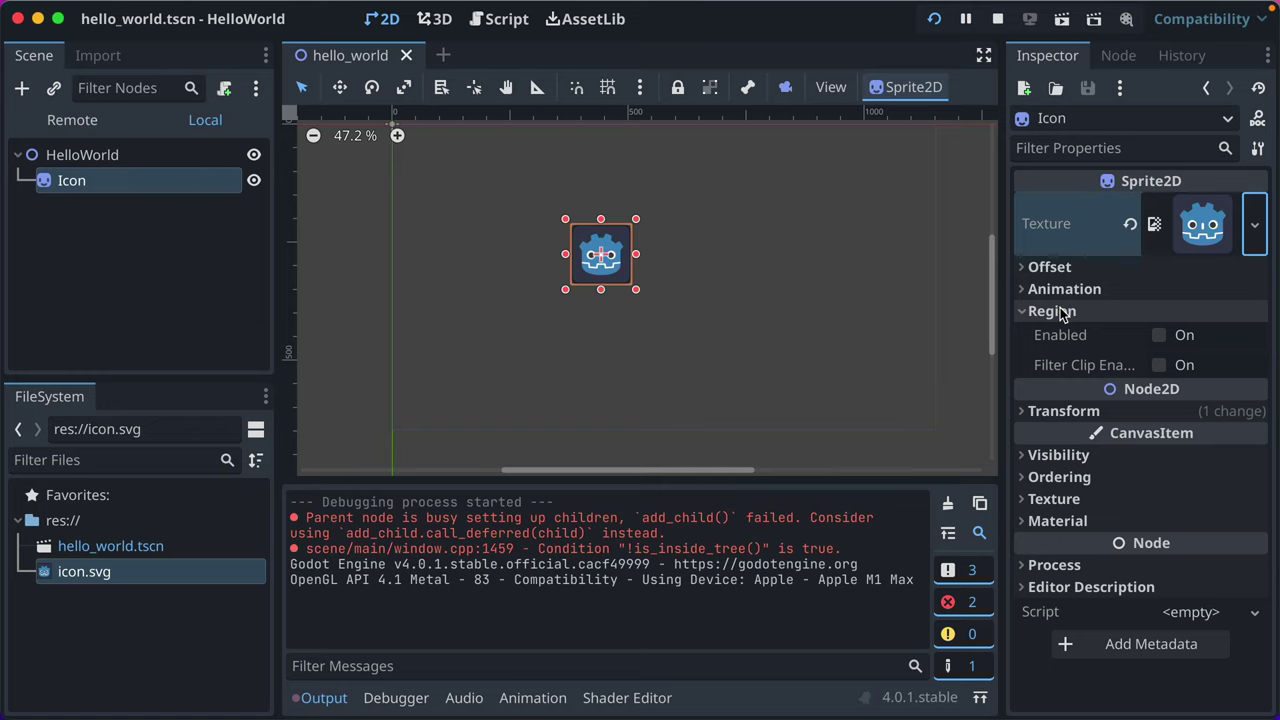
{"action": "left_click", "coordinate": [1062, 312]}
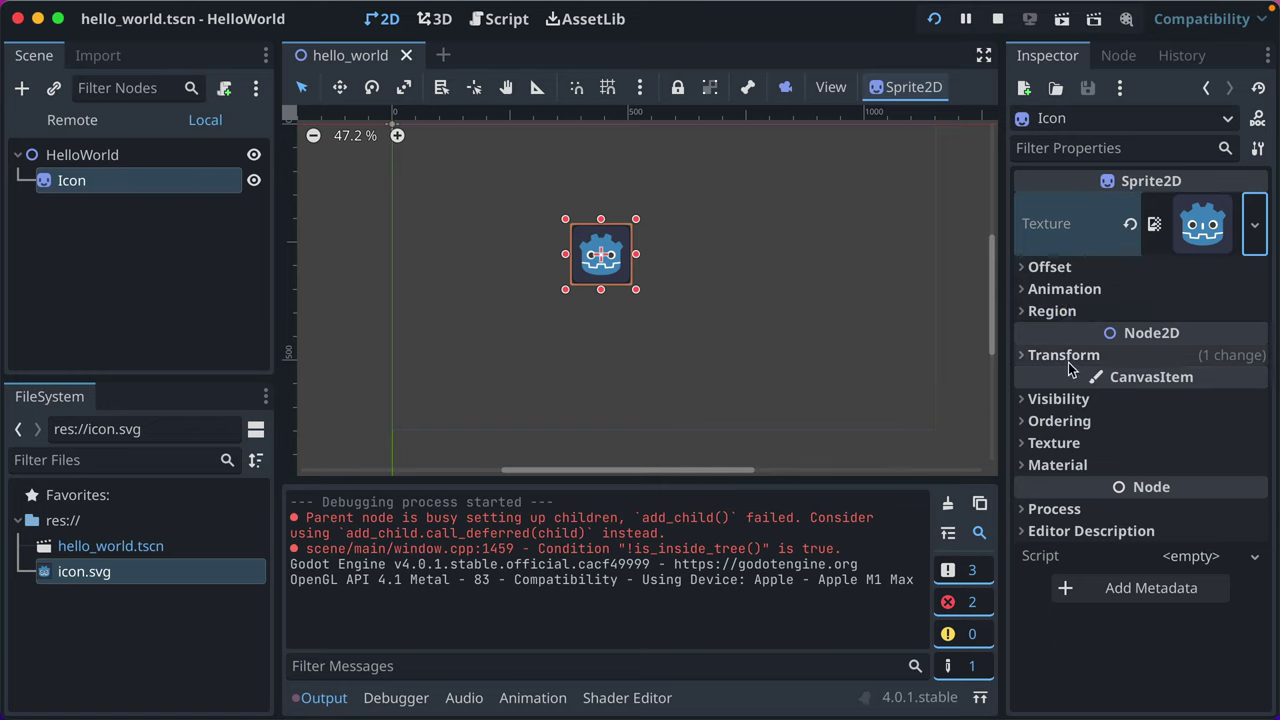
{"action": "left_click", "coordinate": [1101, 360]}
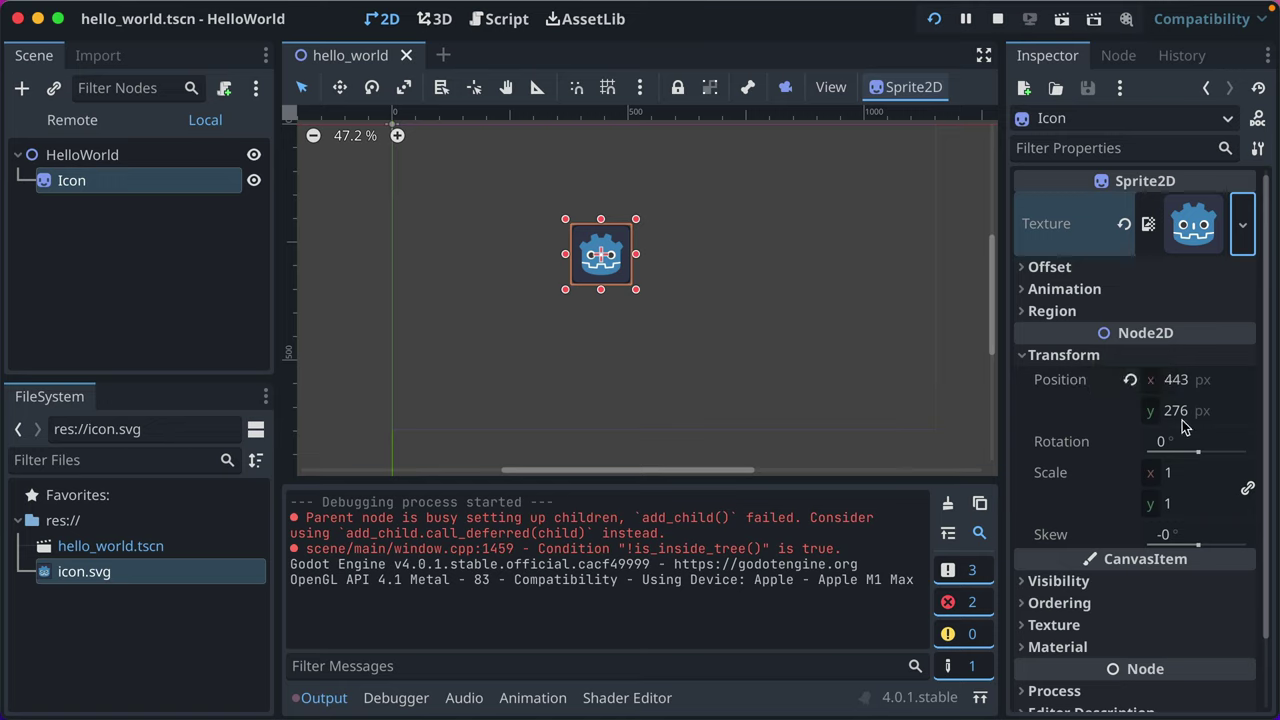
Reset the Icon sprite's position to (0, 0) and check it in the running game
{"action": "left_click", "coordinate": [1131, 382]}
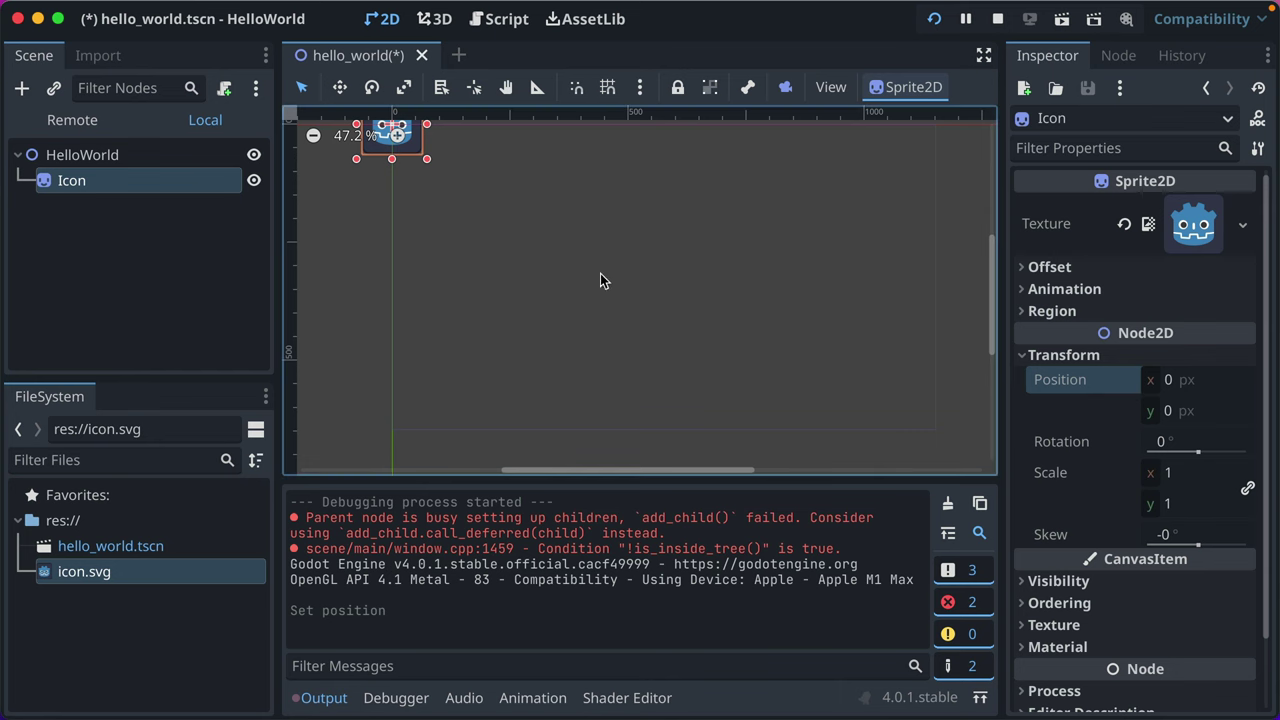
{"action": "key", "text": "super+Tab"}
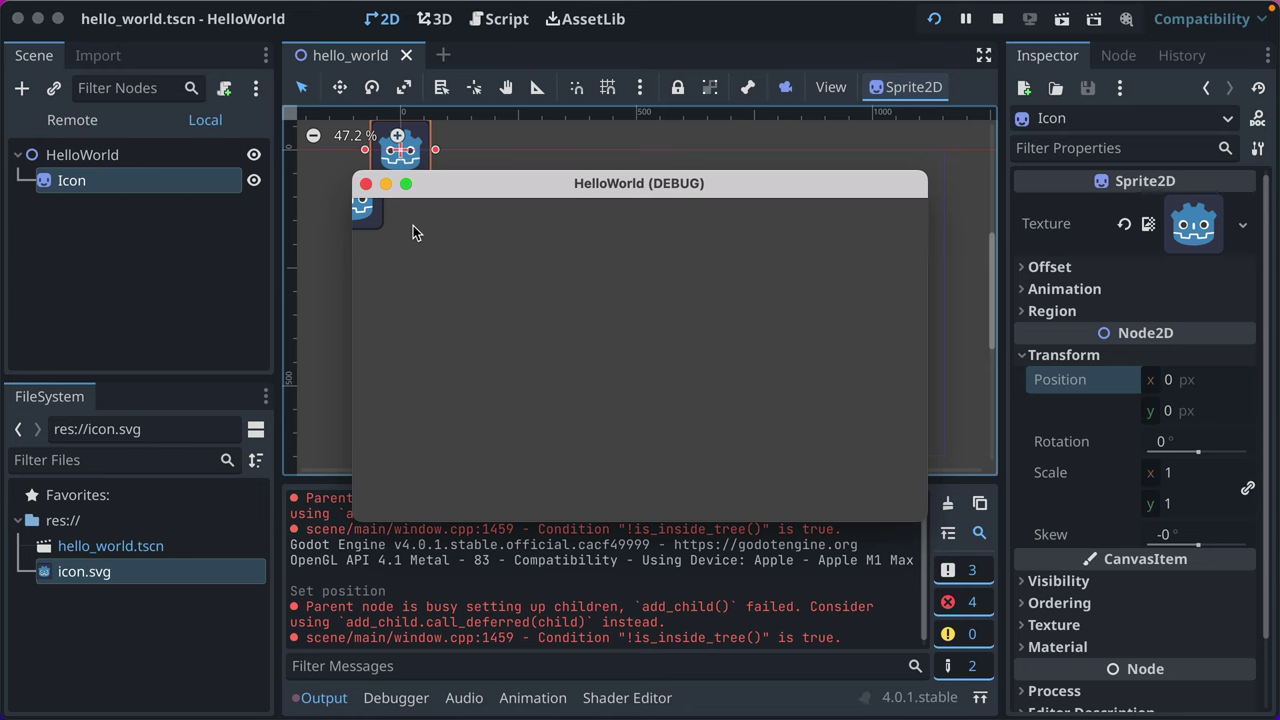
{"action": "key", "text": "q"}
Narrow the editor window and move the running game window so both can be viewed together
{"action": "left_click_drag", "start_coordinate": [443, 186], "coordinate": [651, 256]}
{"action": "left_click_drag", "start_coordinate": [1278, 200], "coordinate": [596, 218]}
{"action": "left_click_drag", "start_coordinate": [1032, 248], "coordinate": [1198, 306]}
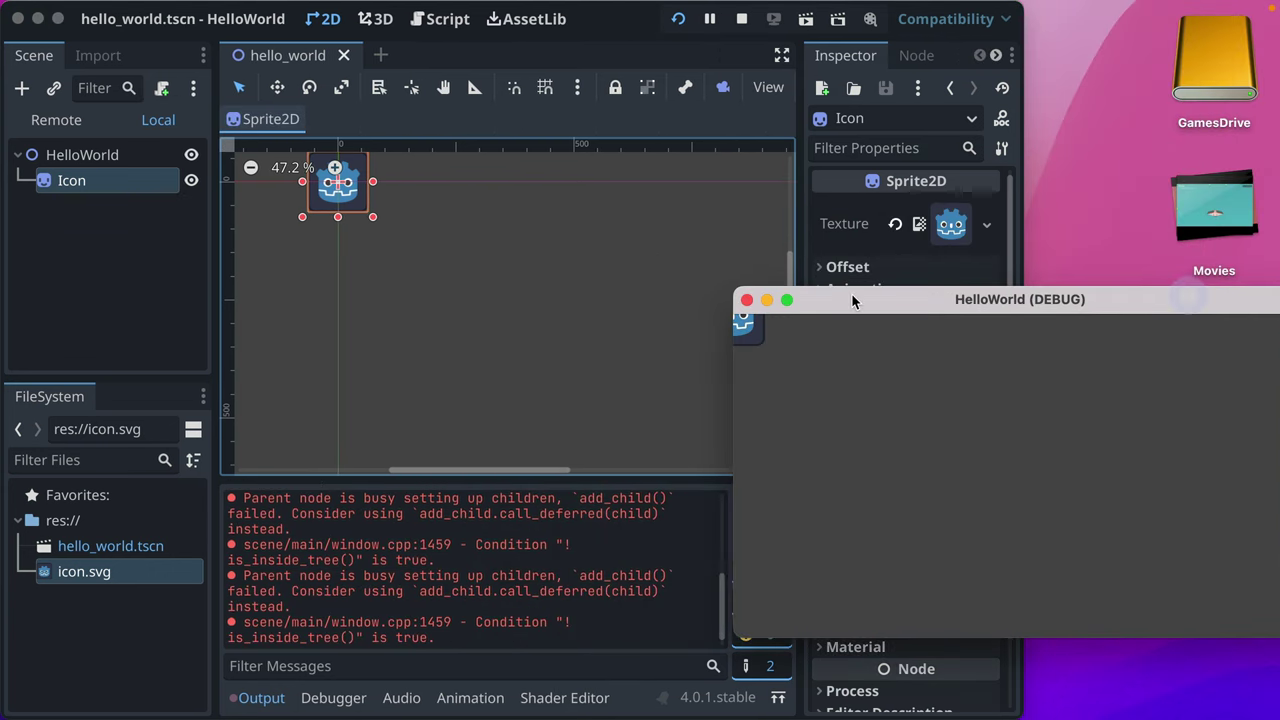
Move the Icon sprite on the canvas to about (755, 404) while the game is running
{"action": "left_click", "coordinate": [376, 205]}
{"action": "left_click_drag", "start_coordinate": [376, 205], "coordinate": [733, 395]}
{"action": "left_click", "coordinate": [1190, 543]}
Reposition the running game window and enlarge the editor window to fill the screen again
{"action": "left_click_drag", "start_coordinate": [1062, 296], "coordinate": [865, 292]}
{"action": "left_click", "coordinate": [58, 18], "text": "alt"}
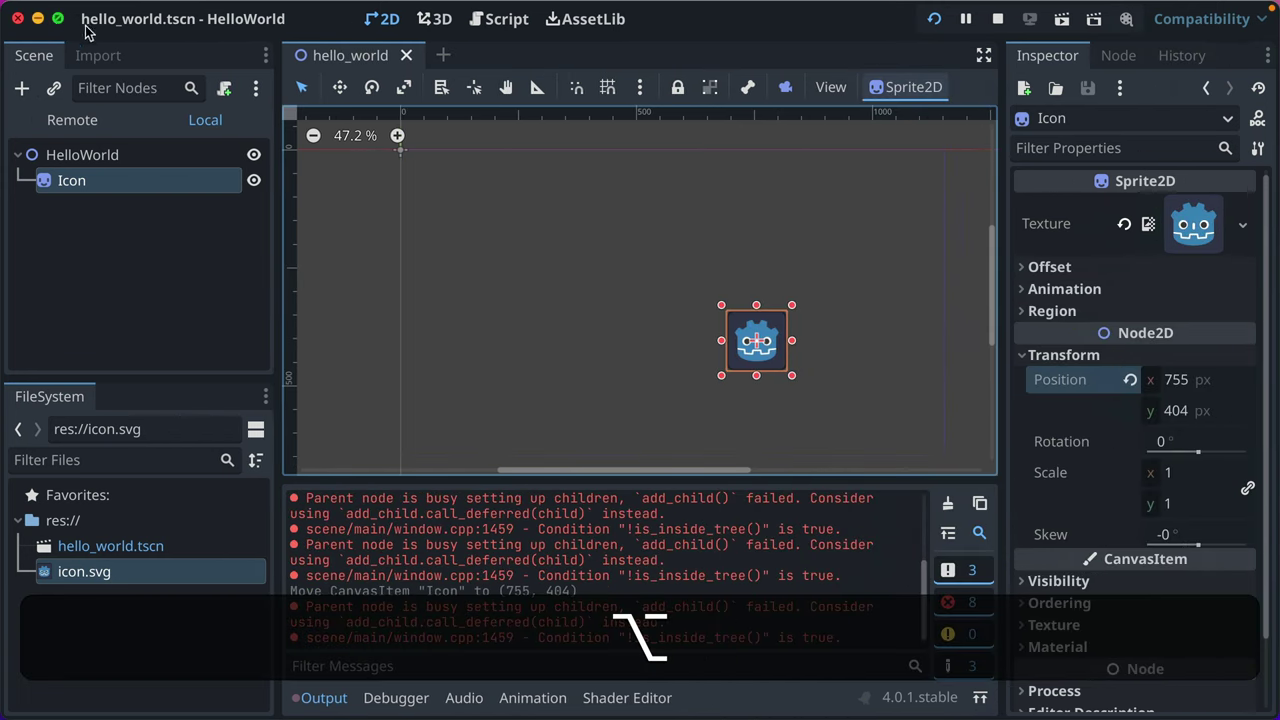
Reposition the running game window and move the Icon sprite on the canvas to about (496, 220)
{"action": "key", "text": "super+Tab"}
{"action": "left_click_drag", "start_coordinate": [1042, 296], "coordinate": [835, 203]}
{"action": "key", "text": "super+Tab"}
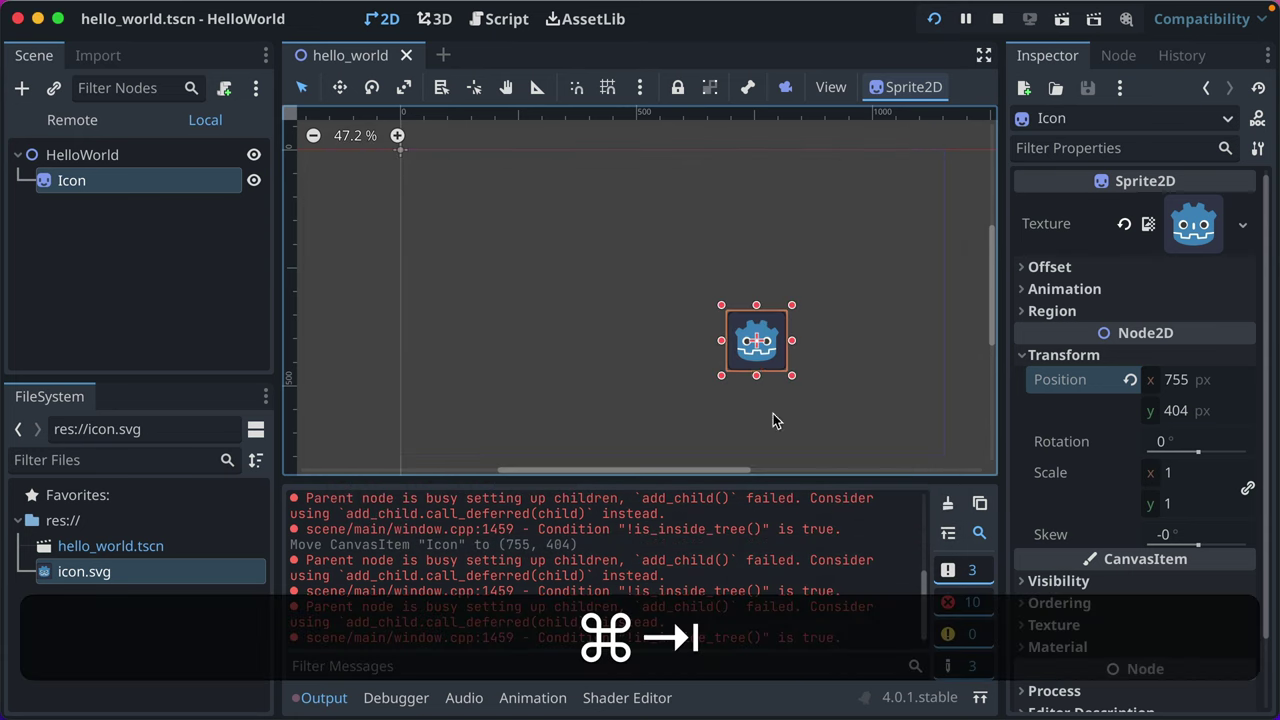
{"action": "left_click_drag", "start_coordinate": [771, 420], "coordinate": [653, 263]}
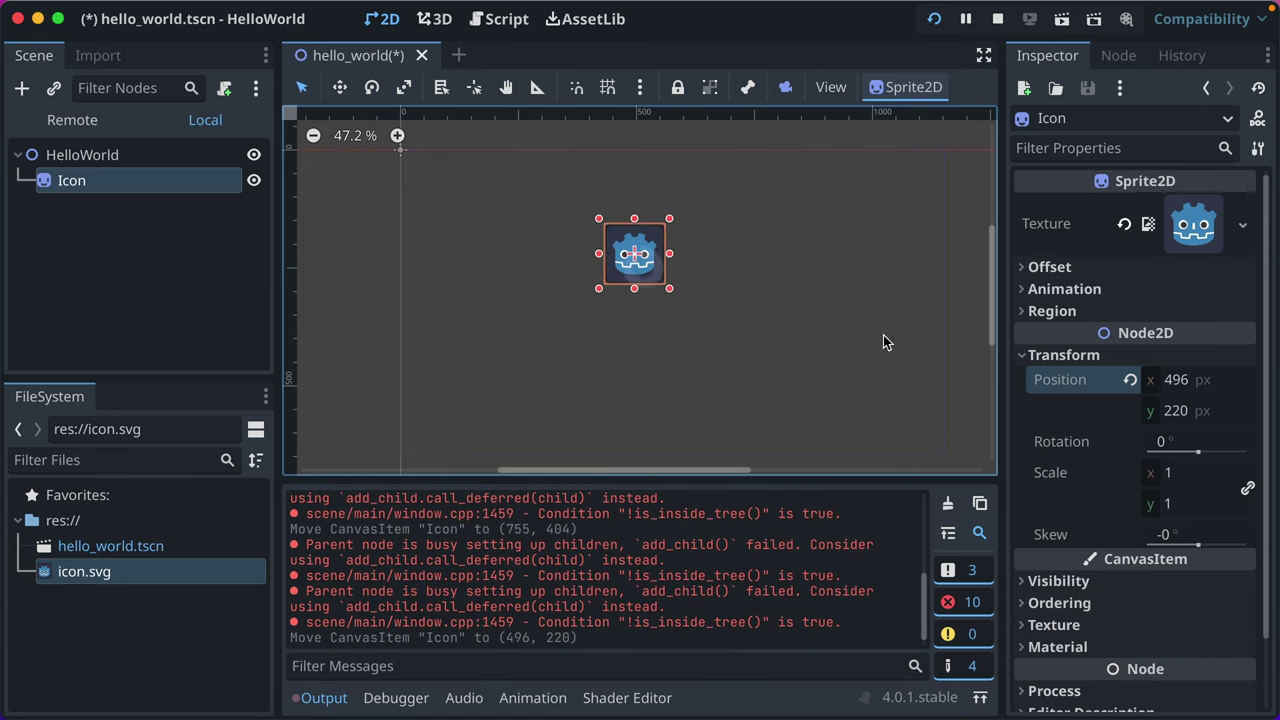
Set the Icon sprite's position to x 50 px and y 50 px
{"action": "left_click", "coordinate": [1176, 379]}
{"action": "type", "text": "50"}
{"action": "key", "text": "Tab"}
{"action": "type", "text": "50"}
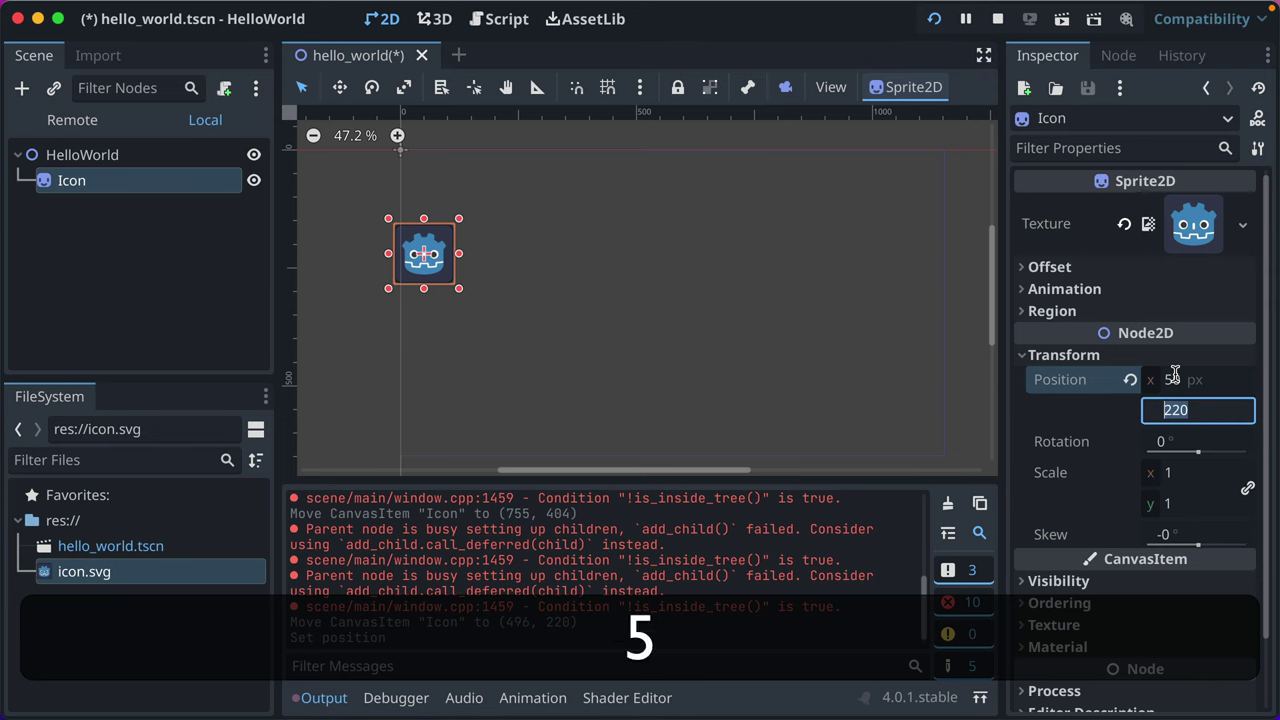
{"action": "key", "text": "Return"}
Set the Icon sprite's position to x 100 px and y 100 px
{"action": "left_click", "coordinate": [1176, 379]}
{"action": "type", "text": "100"}
{"action": "key", "text": "Tab"}
{"action": "type", "text": "100"}
{"action": "key", "text": "Return"}
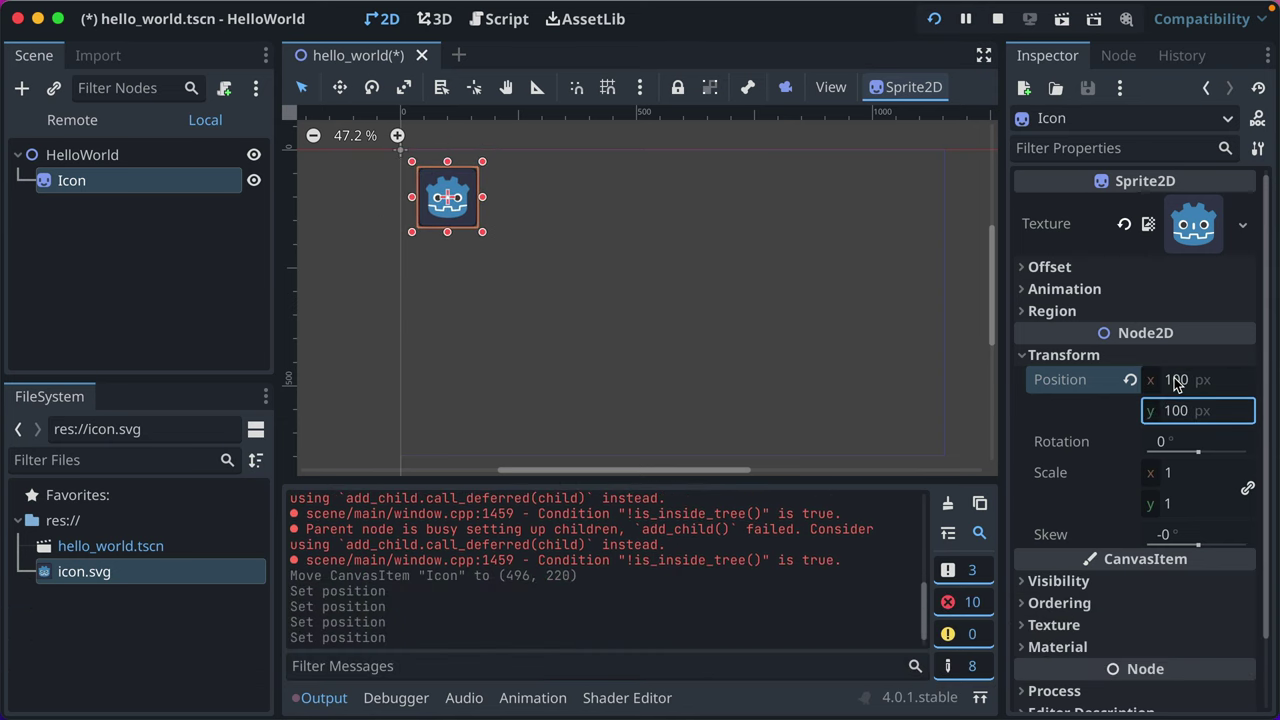
Set the Icon sprite's scale to 2 on both axes and save the scene to check it in the running game
{"action": "scroll", "coordinate": [1160, 395], "scroll_direction": "down", "scroll_amount": 2}
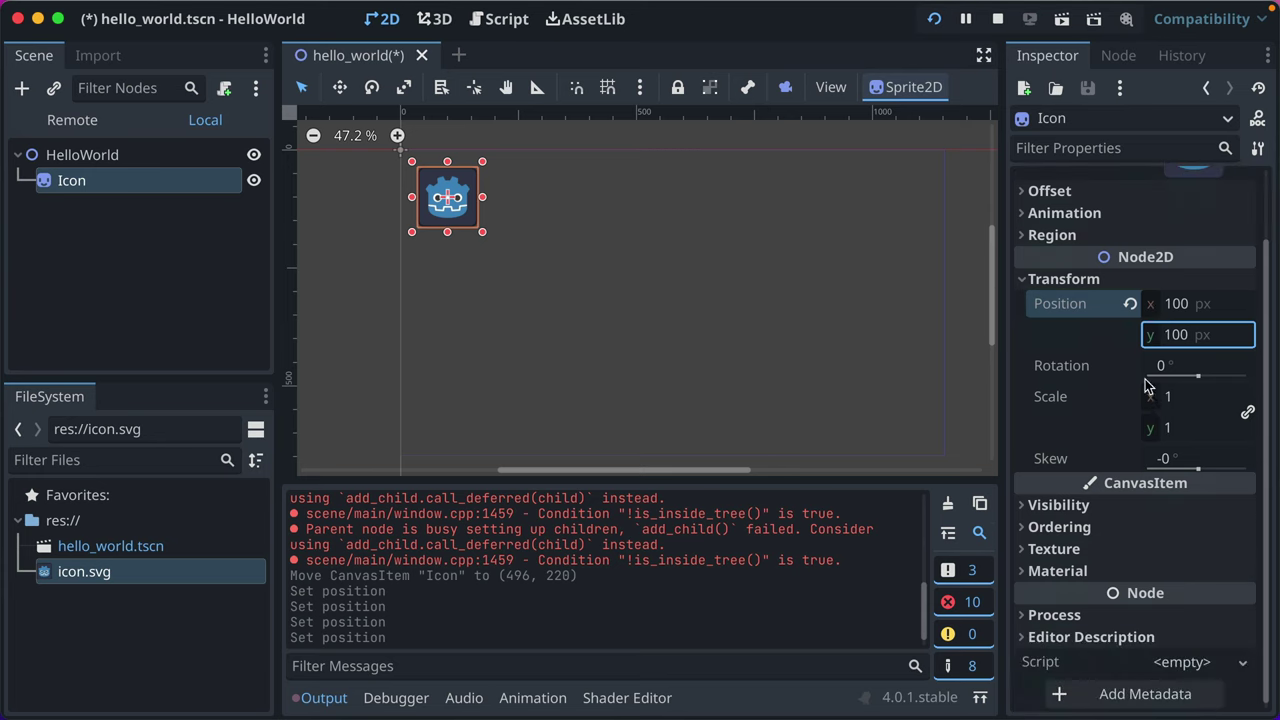
{"action": "left_click", "coordinate": [1170, 400]}
{"action": "type", "text": "2"}
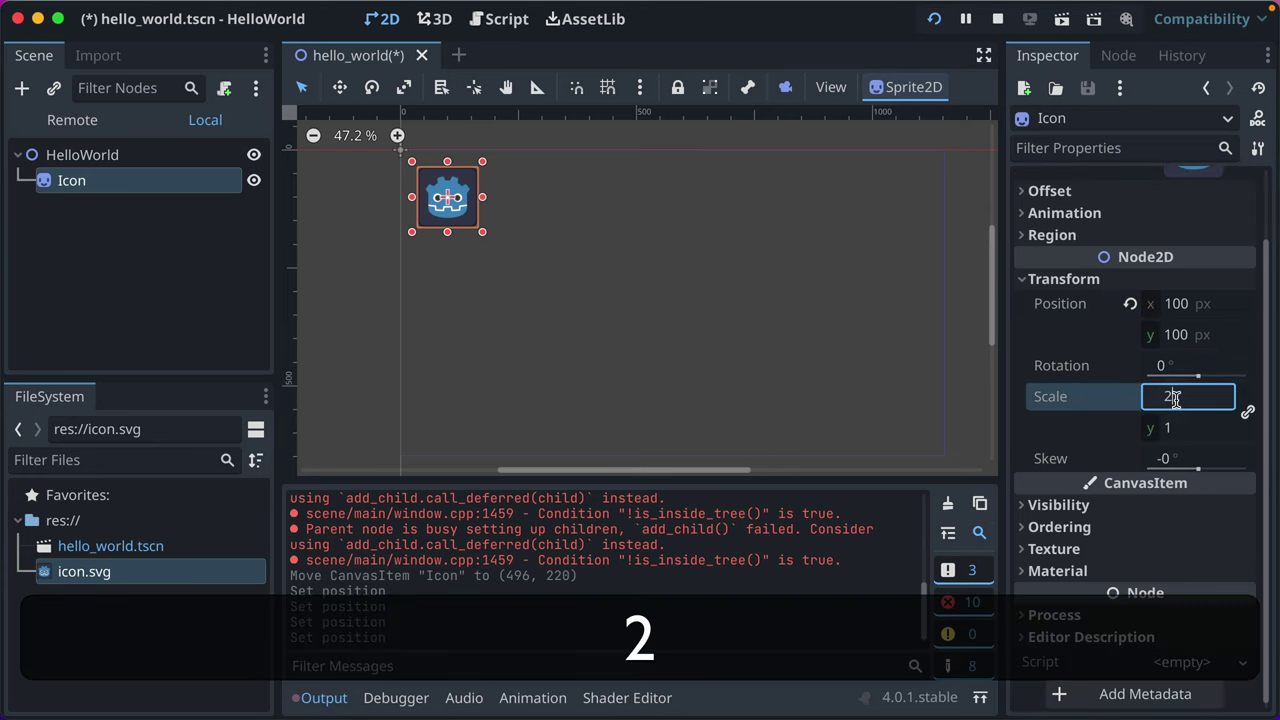
{"action": "key", "text": "Tab"}
{"action": "key", "text": "super+b"}
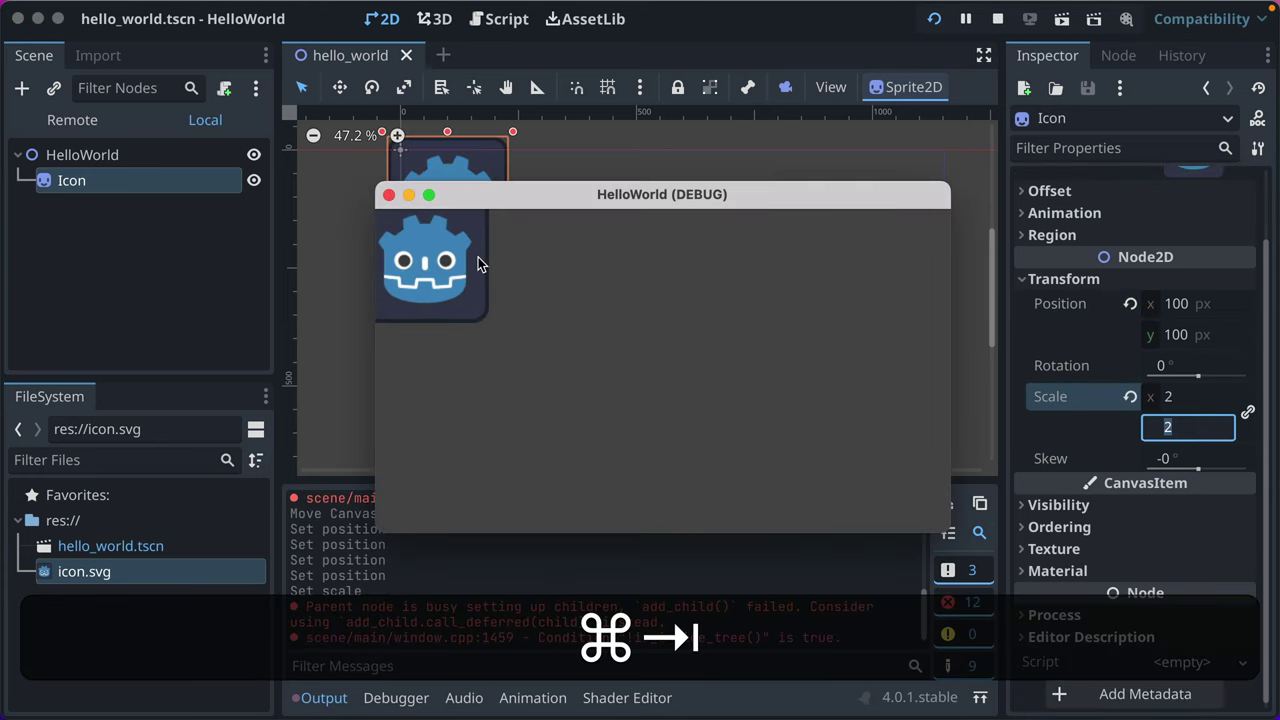
{"action": "key", "text": "super+Tab"}
Move the Icon sprite on the canvas to about (595, 345) and save the scene
{"action": "left_click_drag", "start_coordinate": [503, 237], "coordinate": [736, 352]}
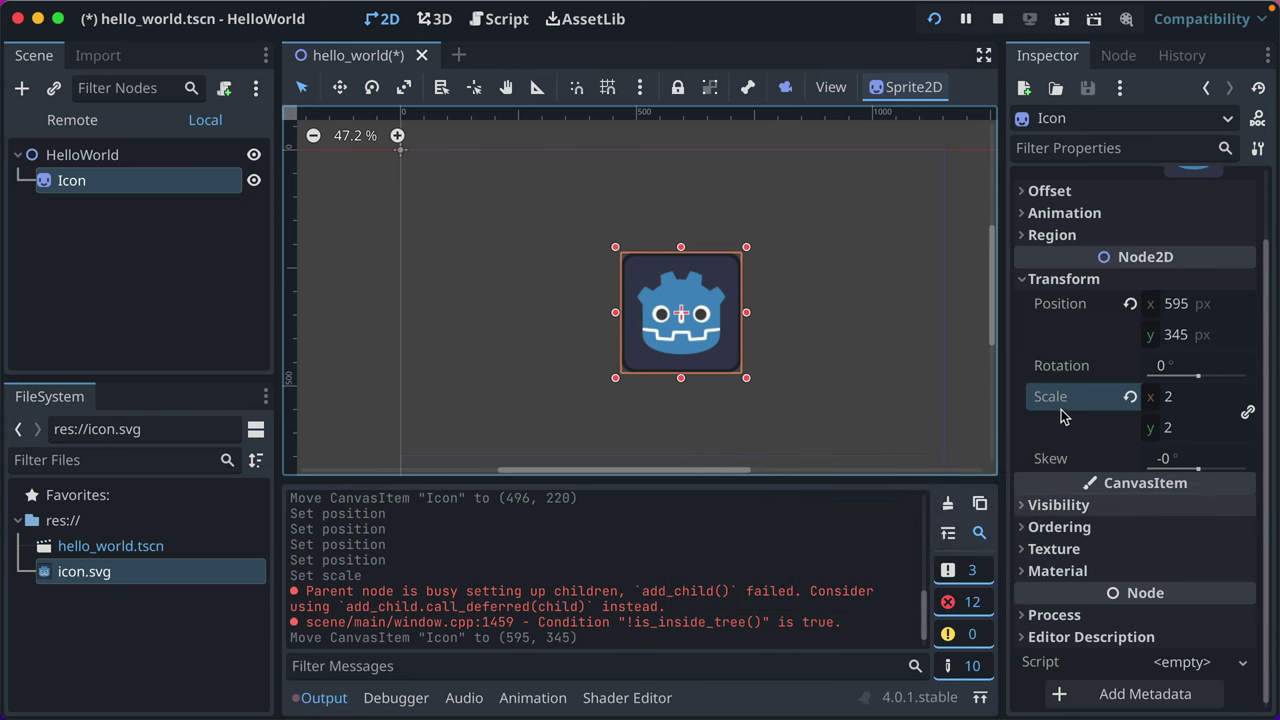
{"action": "left_click", "coordinate": [826, 239]}
{"action": "key", "text": "super+s"}
Create a new 2D scene in the res:// folder named hello_world_2.tscn with the root node HelloWorld2
{"action": "left_click", "coordinate": [97, 158]}
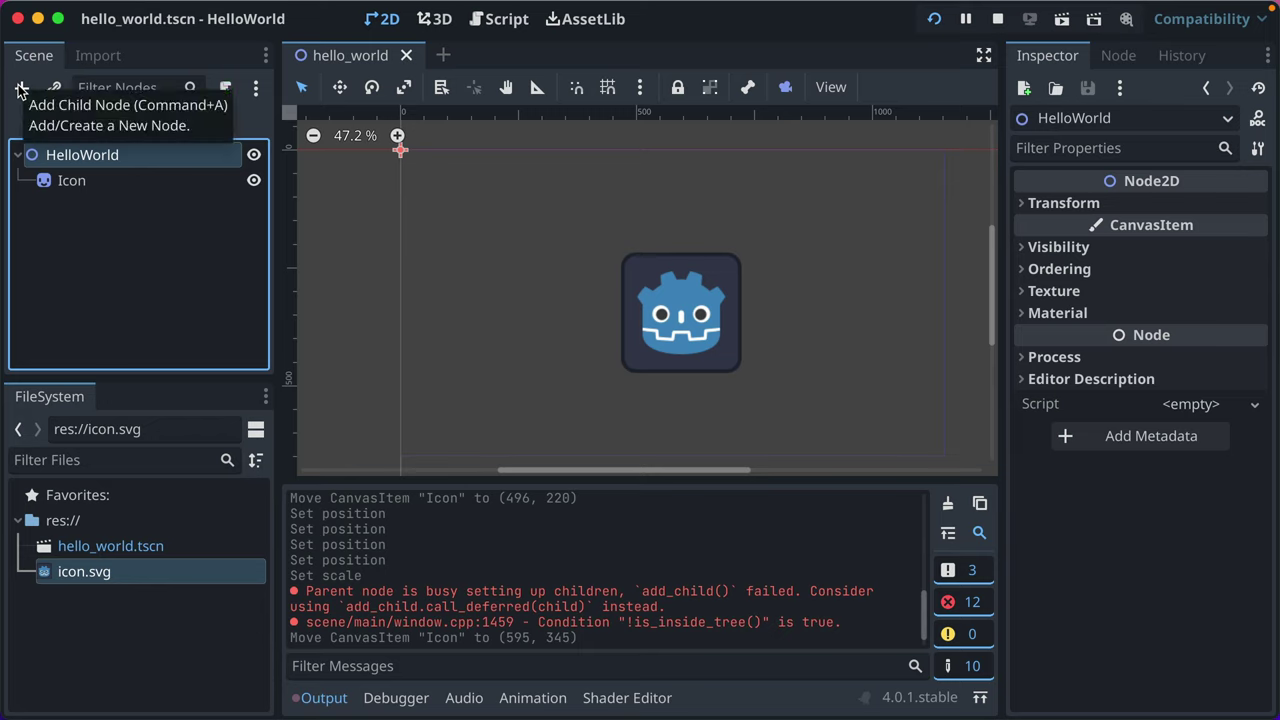
{"action": "right_click", "coordinate": [92, 525]}
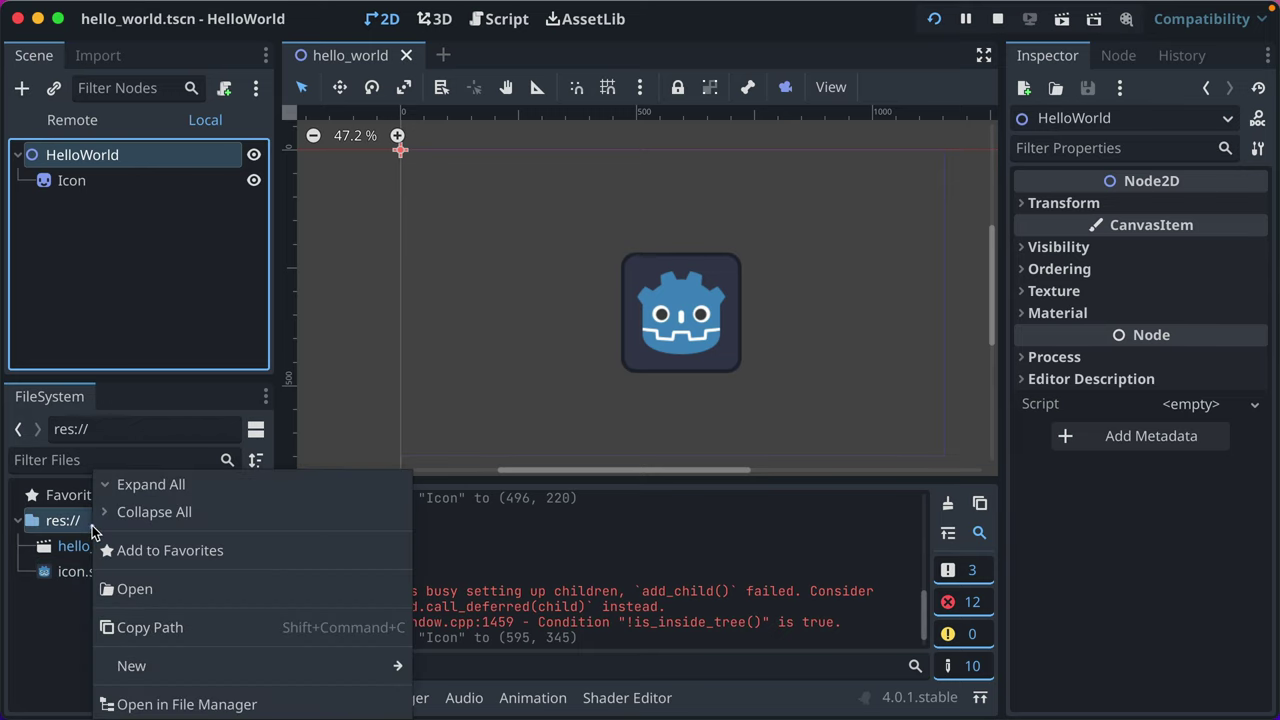
{"action": "mouse_move", "coordinate": [234, 653]}
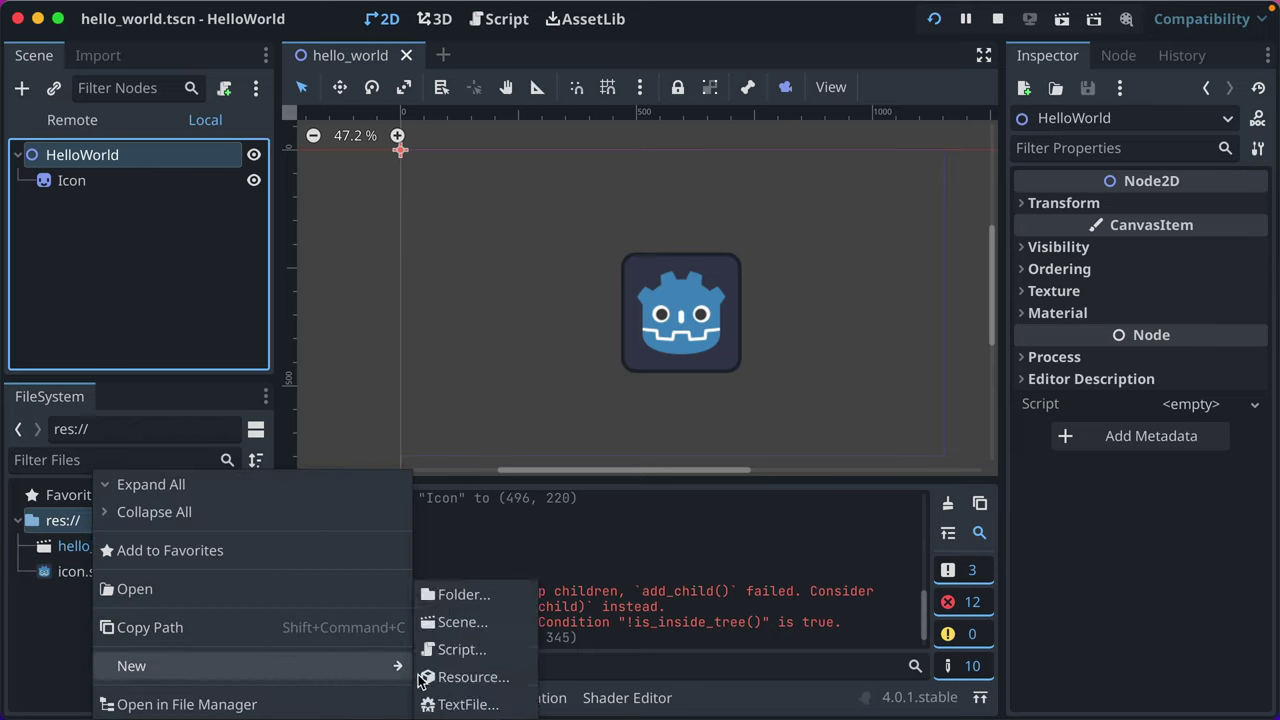
{"action": "left_click", "coordinate": [479, 617]}
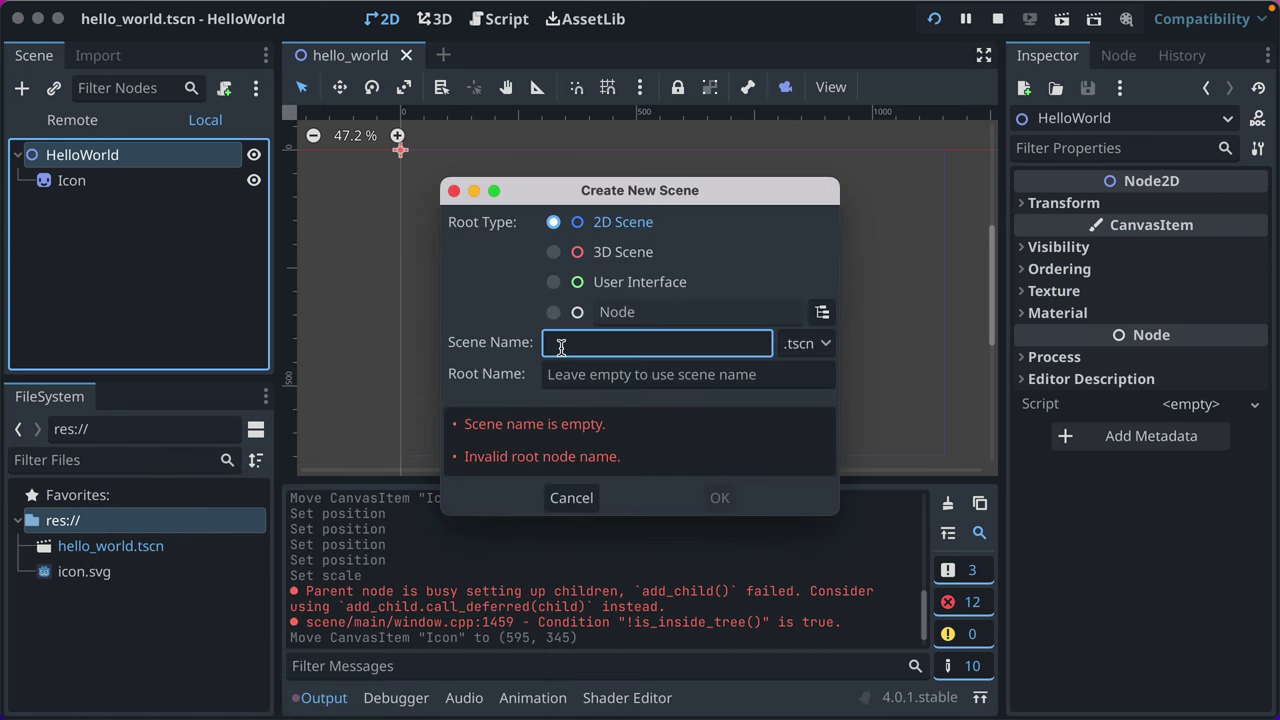
{"action": "type", "text": "hello_world_2"}
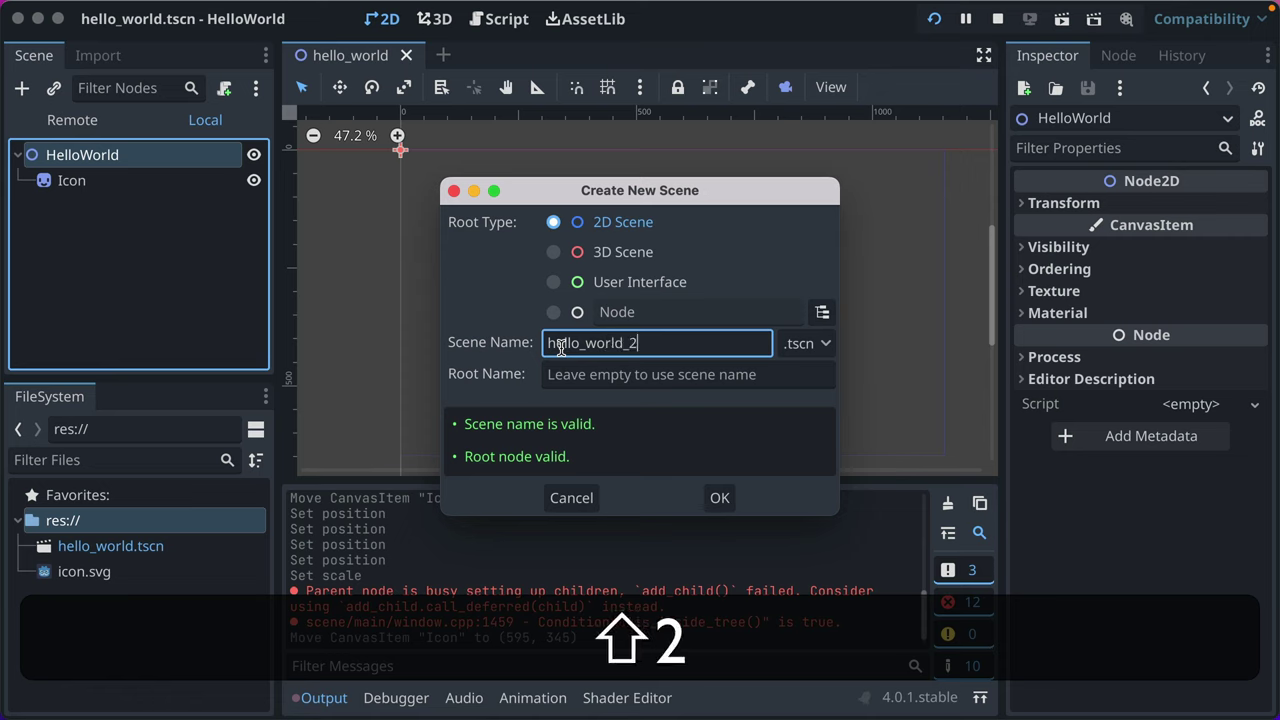
{"action": "left_click", "coordinate": [706, 376]}
{"action": "type", "text": "HelloWorld2"}
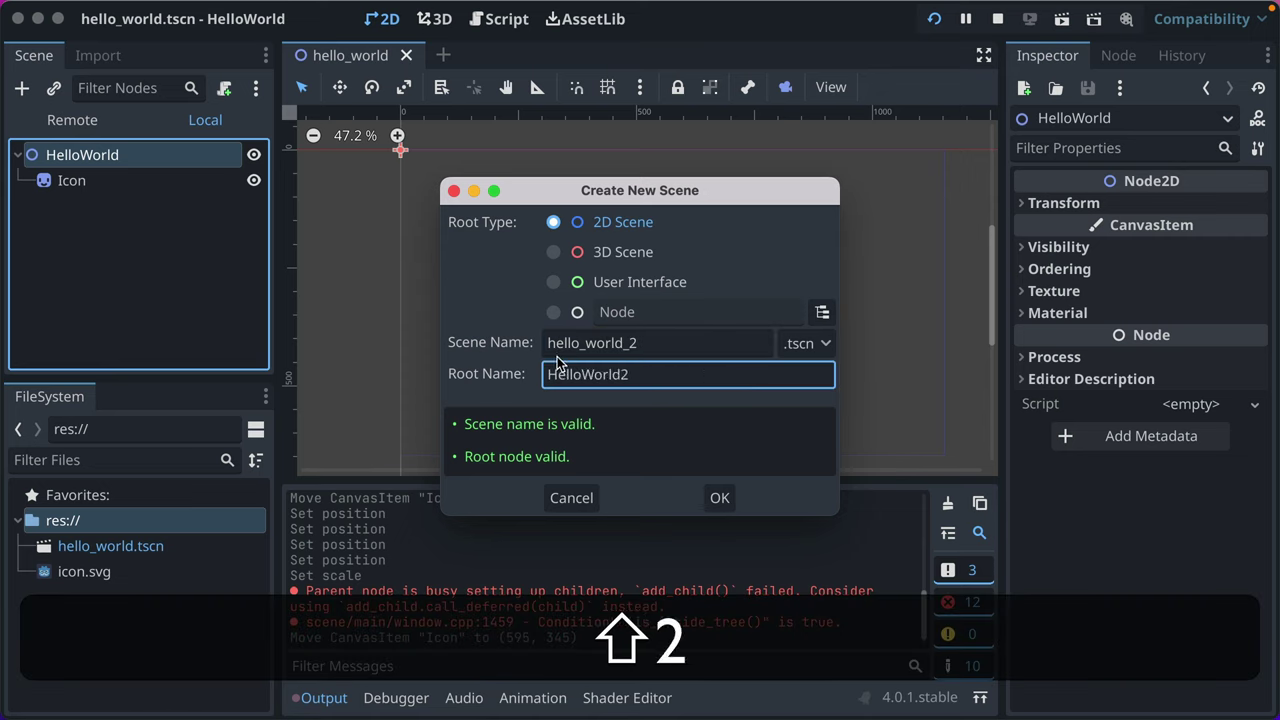
{"action": "left_click_drag", "start_coordinate": [548, 376], "coordinate": [648, 374]}
{"action": "left_click", "coordinate": [650, 374]}
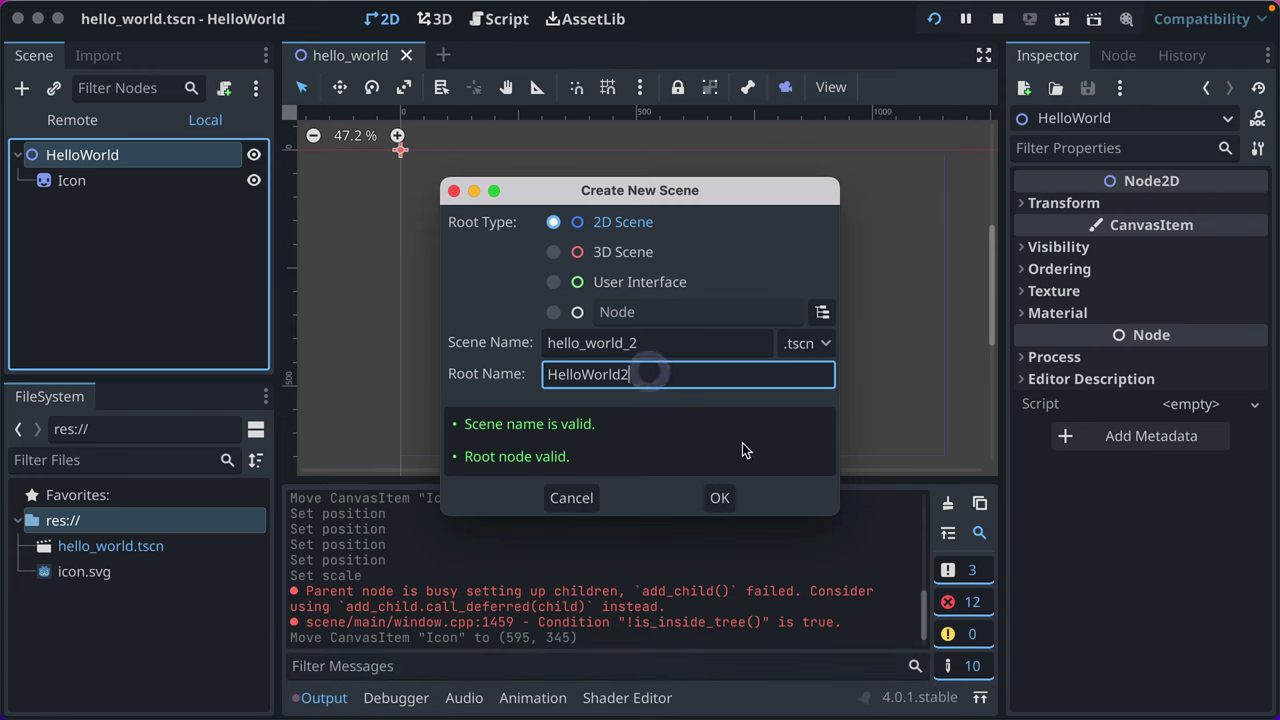
{"action": "left_click", "coordinate": [719, 498]}
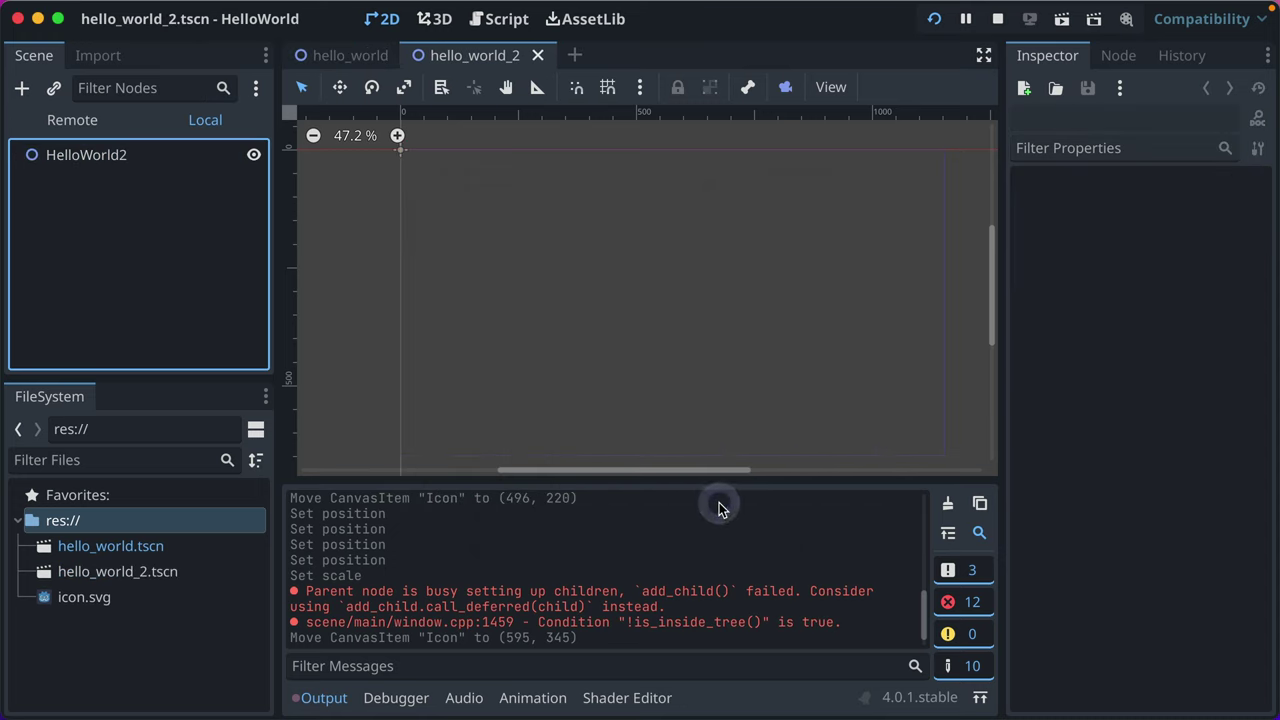
Place two icon.svg sprites apart from each other in the hello_world_2 scene and save it
{"action": "double_click", "coordinate": [110, 546]}
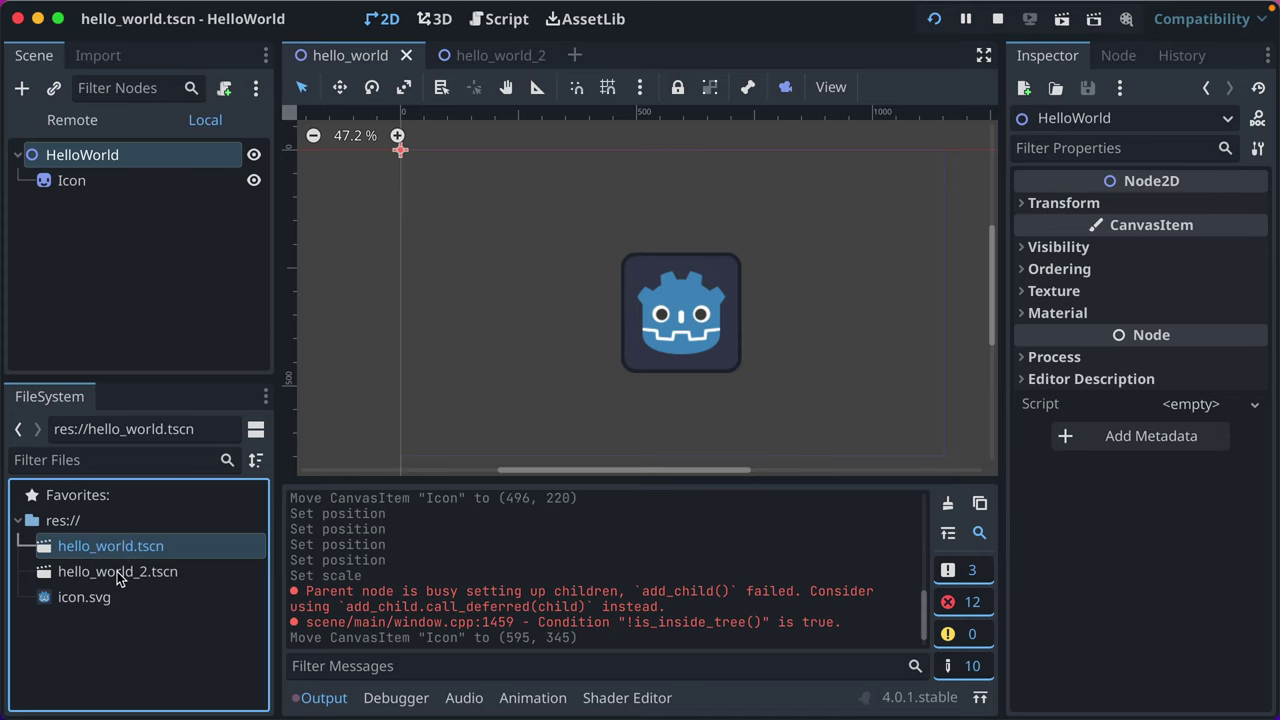
{"action": "double_click", "coordinate": [120, 574]}
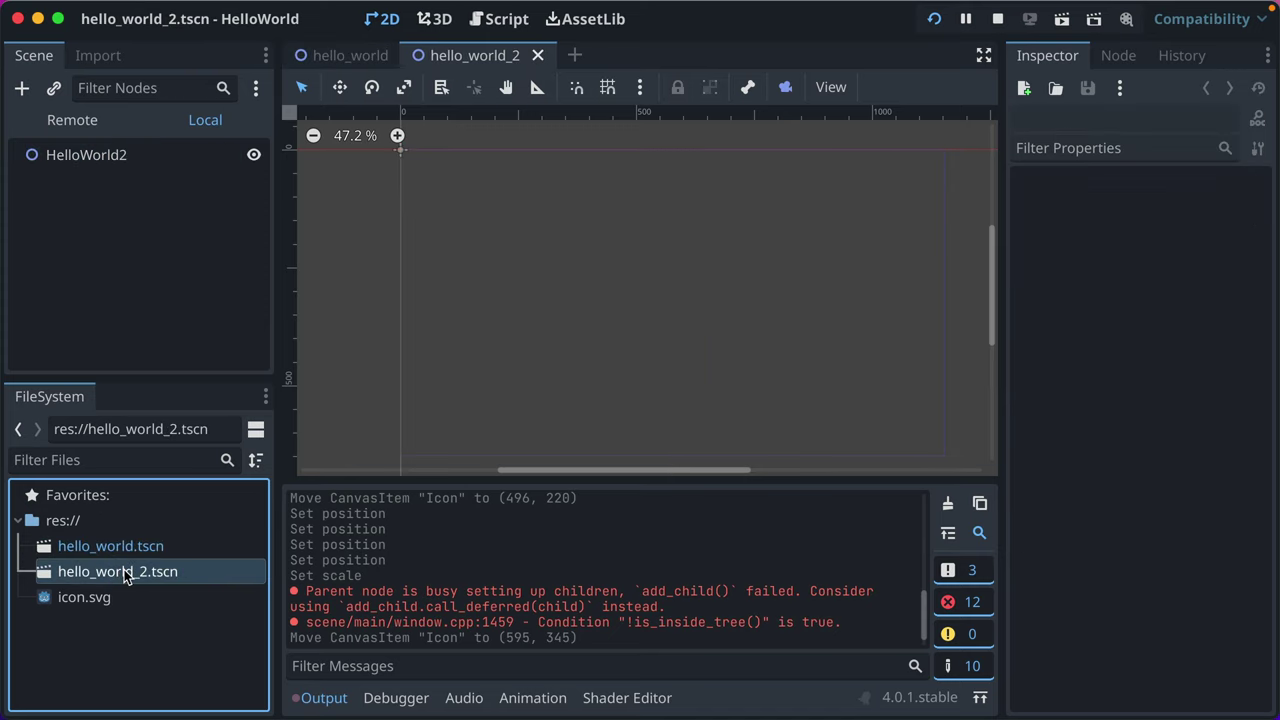
{"action": "left_click_drag", "start_coordinate": [95, 605], "coordinate": [495, 238]}
{"action": "left_click_drag", "start_coordinate": [77, 595], "coordinate": [785, 289]}
{"action": "key", "text": "super+s"}
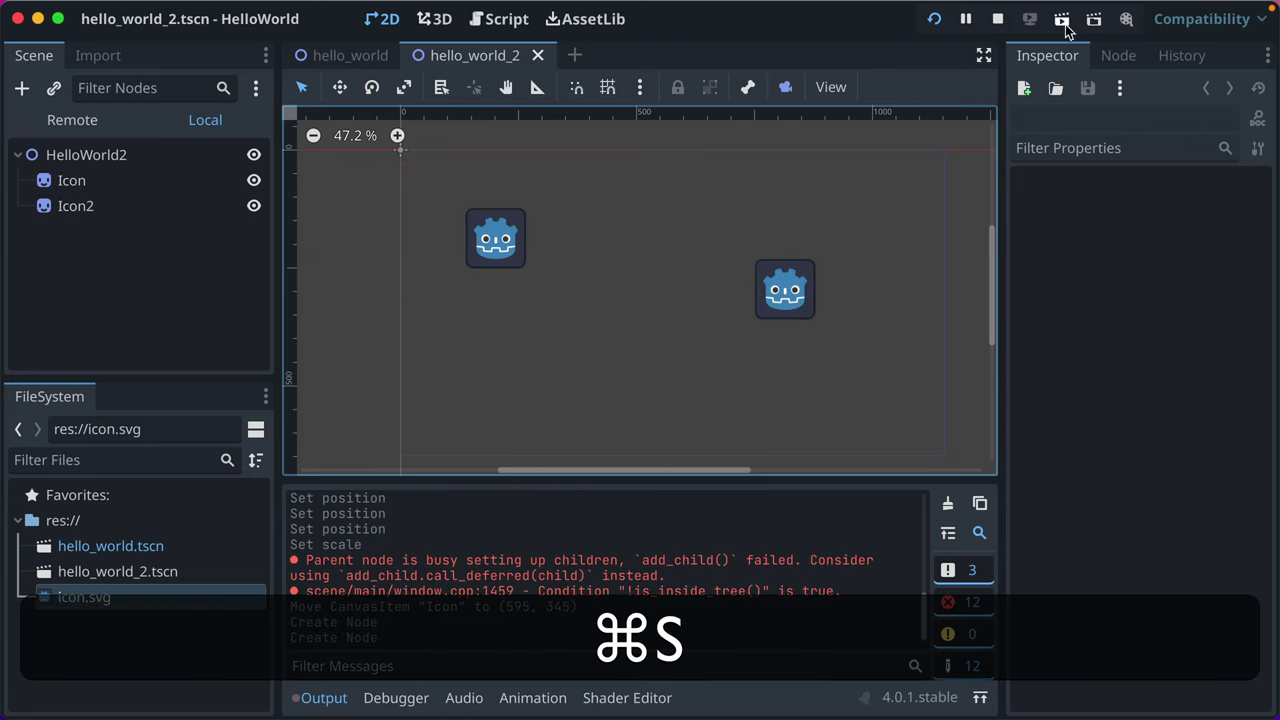
Run the project to view its main scene in the game window and return to the editor
{"action": "left_click", "coordinate": [934, 20]}
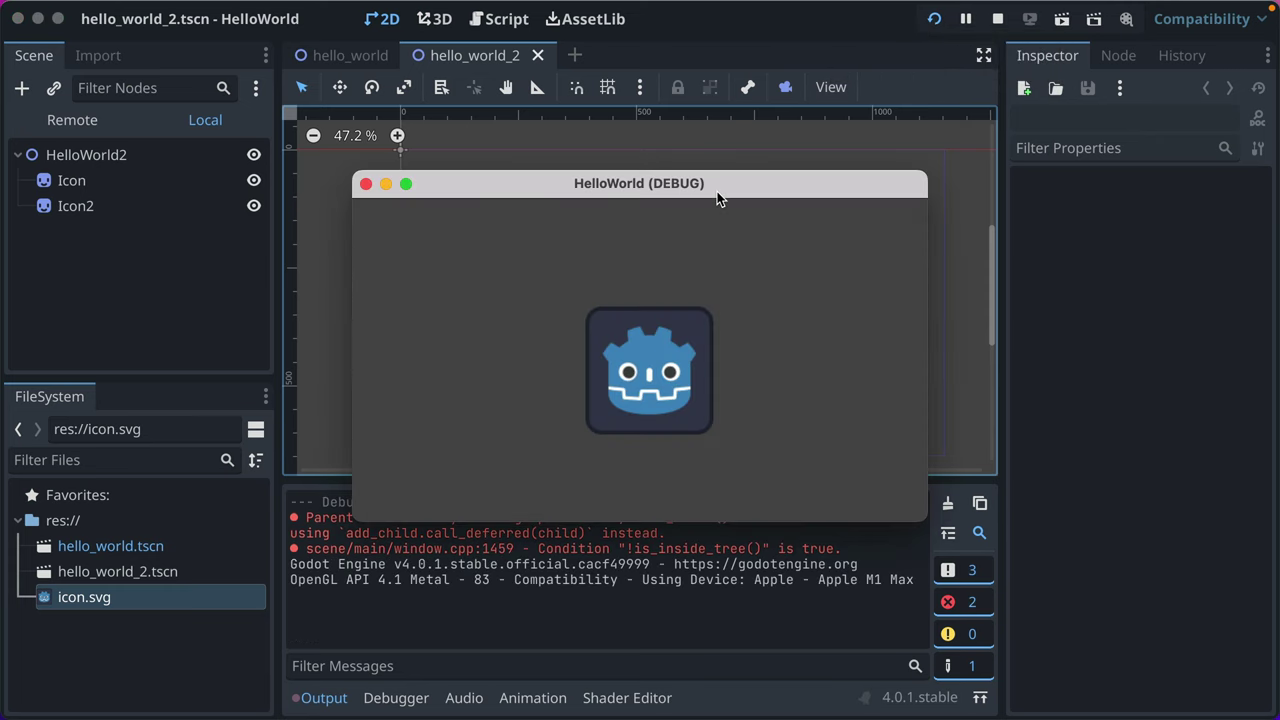
{"action": "left_click_drag", "start_coordinate": [717, 191], "coordinate": [759, 158]}
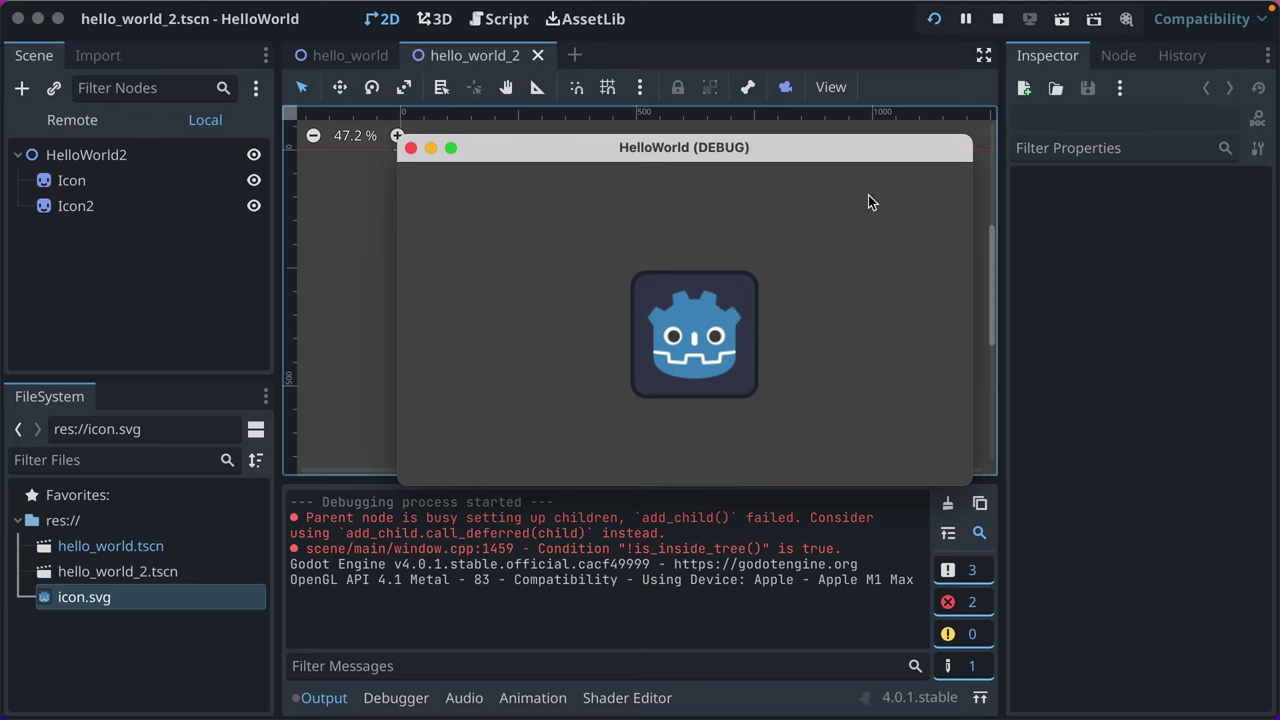
{"action": "left_click_drag", "start_coordinate": [863, 136], "coordinate": [718, 144]}
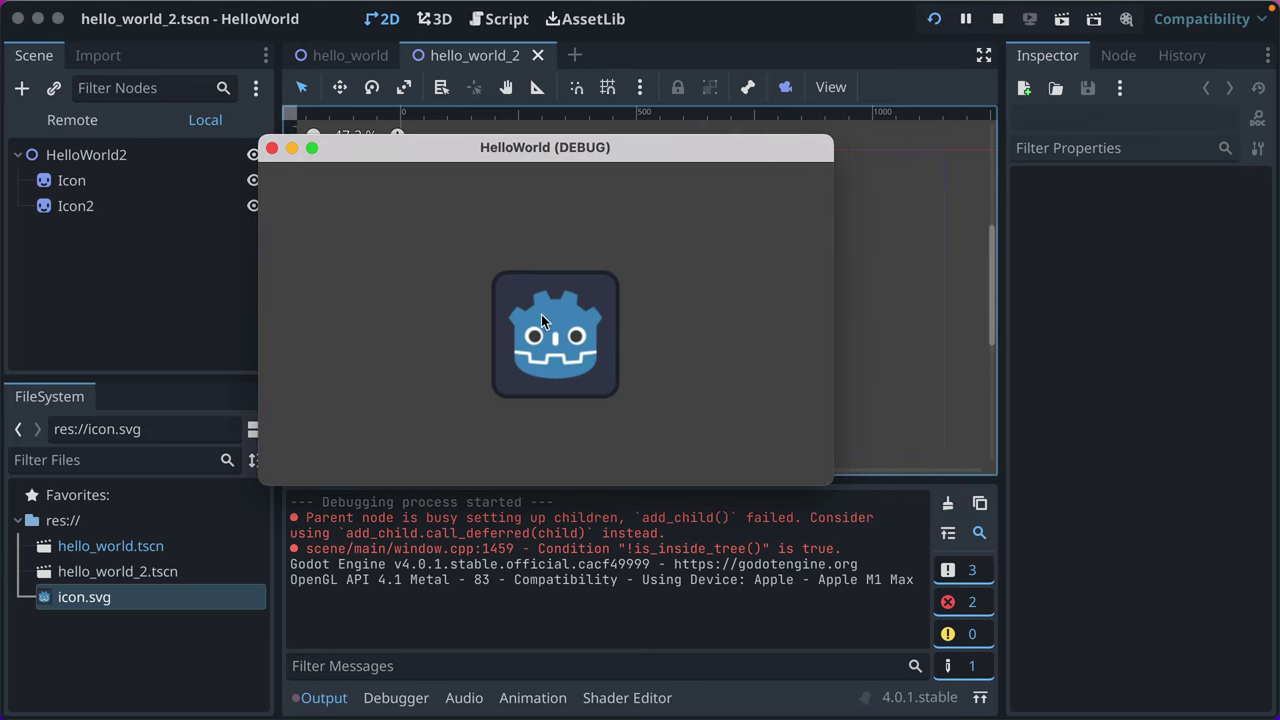
{"action": "left_click", "coordinate": [865, 313]}
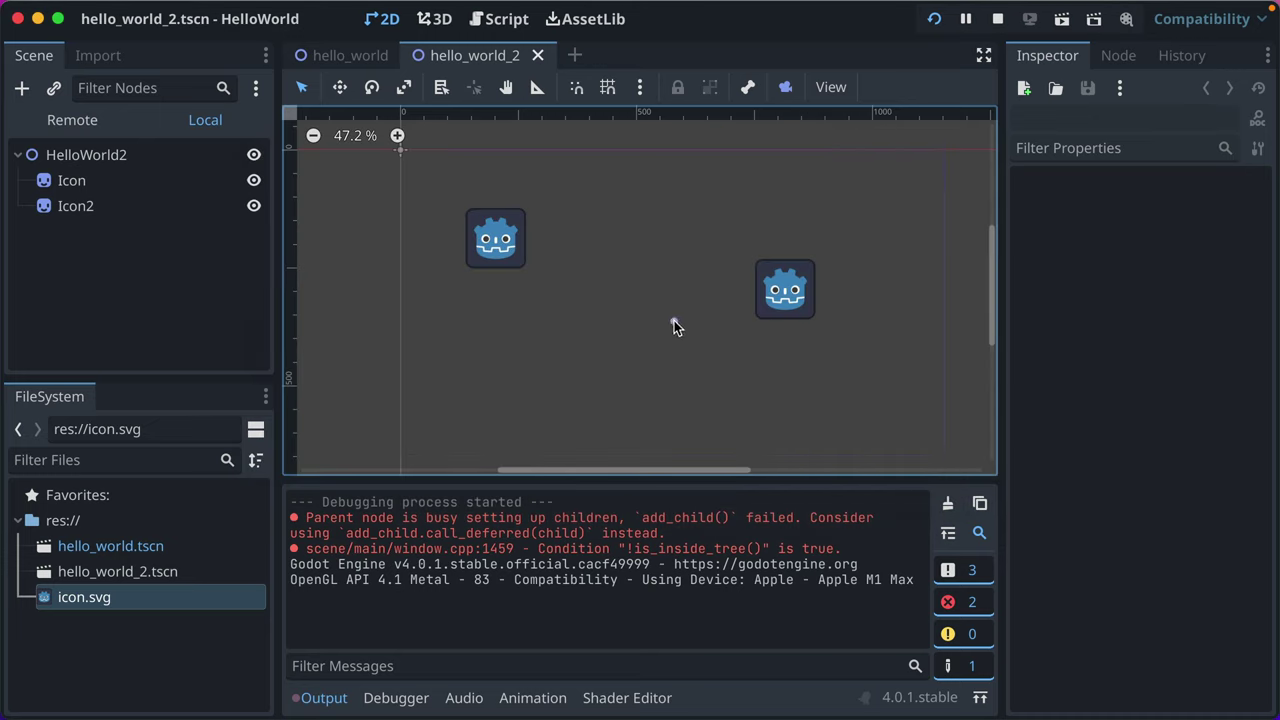
Run only the current hello_world_2 scene for comparison, and rerun the whole project before closing the game
{"action": "left_click", "coordinate": [1062, 19]}
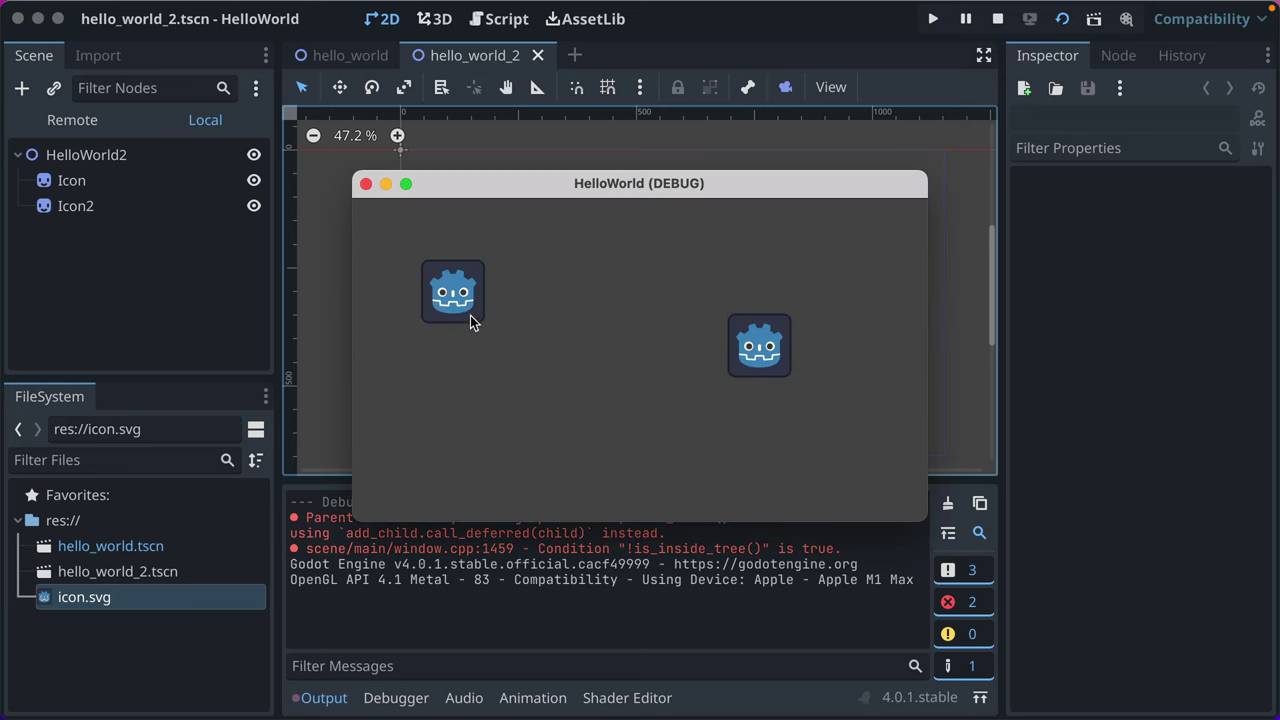
{"action": "left_click_drag", "start_coordinate": [751, 191], "coordinate": [717, 181]}
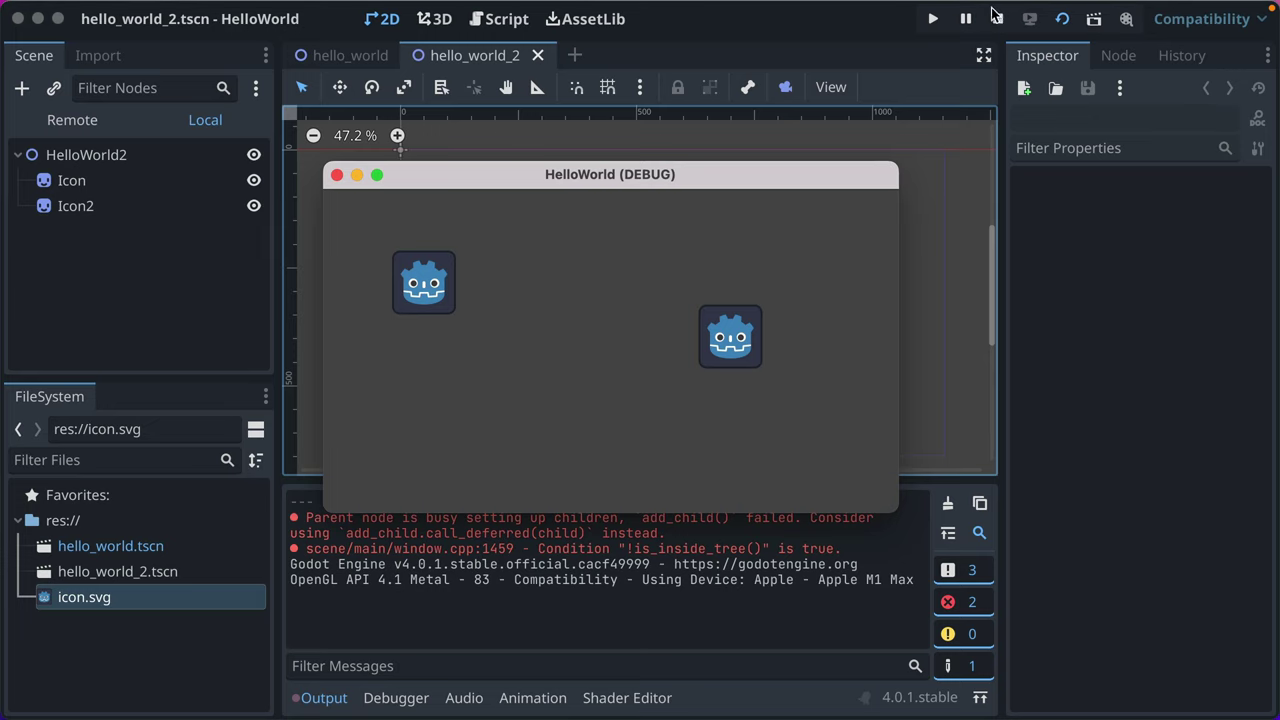
{"action": "left_click", "coordinate": [932, 18]}
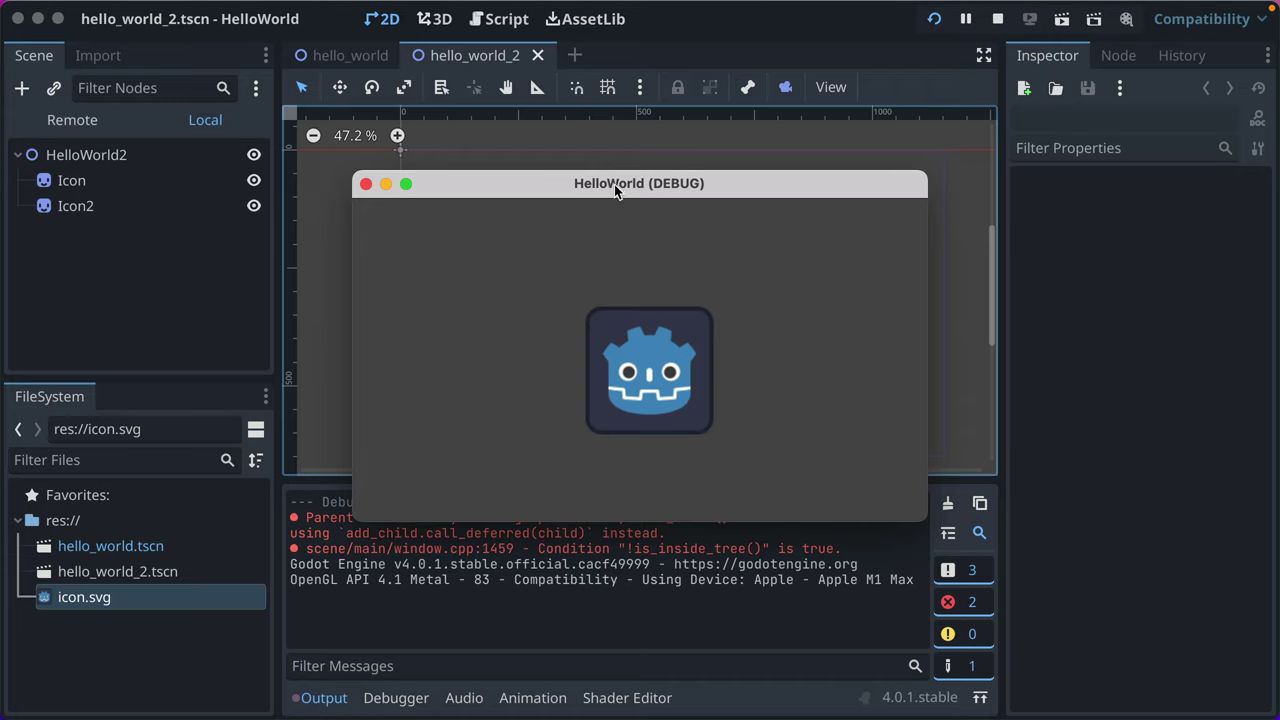
{"action": "left_click", "coordinate": [366, 186]}
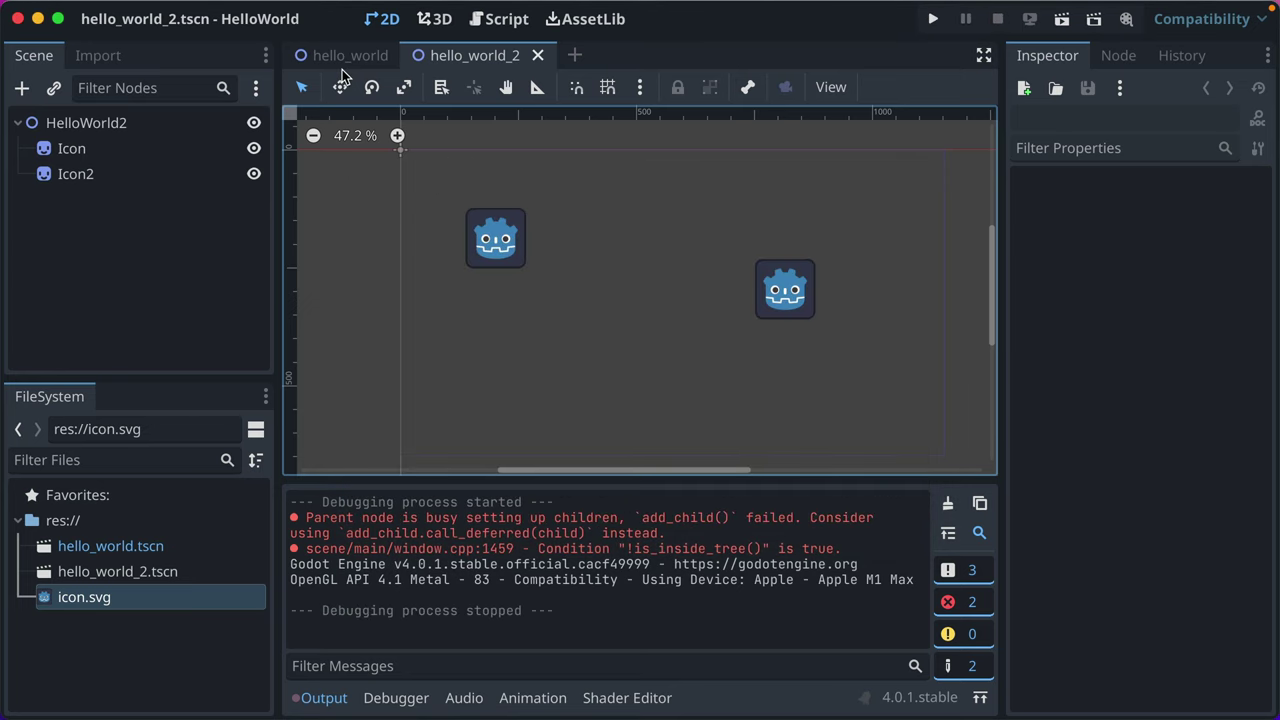
Close the hello_world_2 scene and reopen it from the project files
{"action": "left_click", "coordinate": [331, 58]}
{"action": "left_click", "coordinate": [505, 56]}
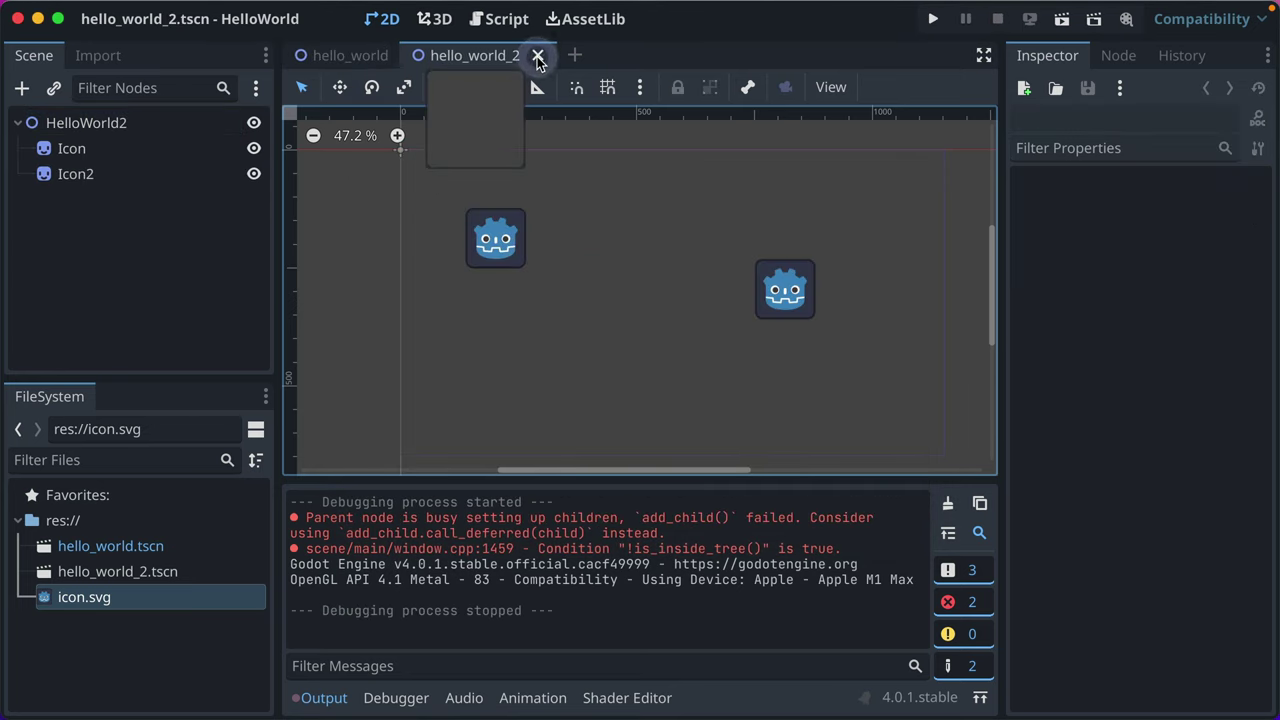
{"action": "left_click", "coordinate": [537, 57]}
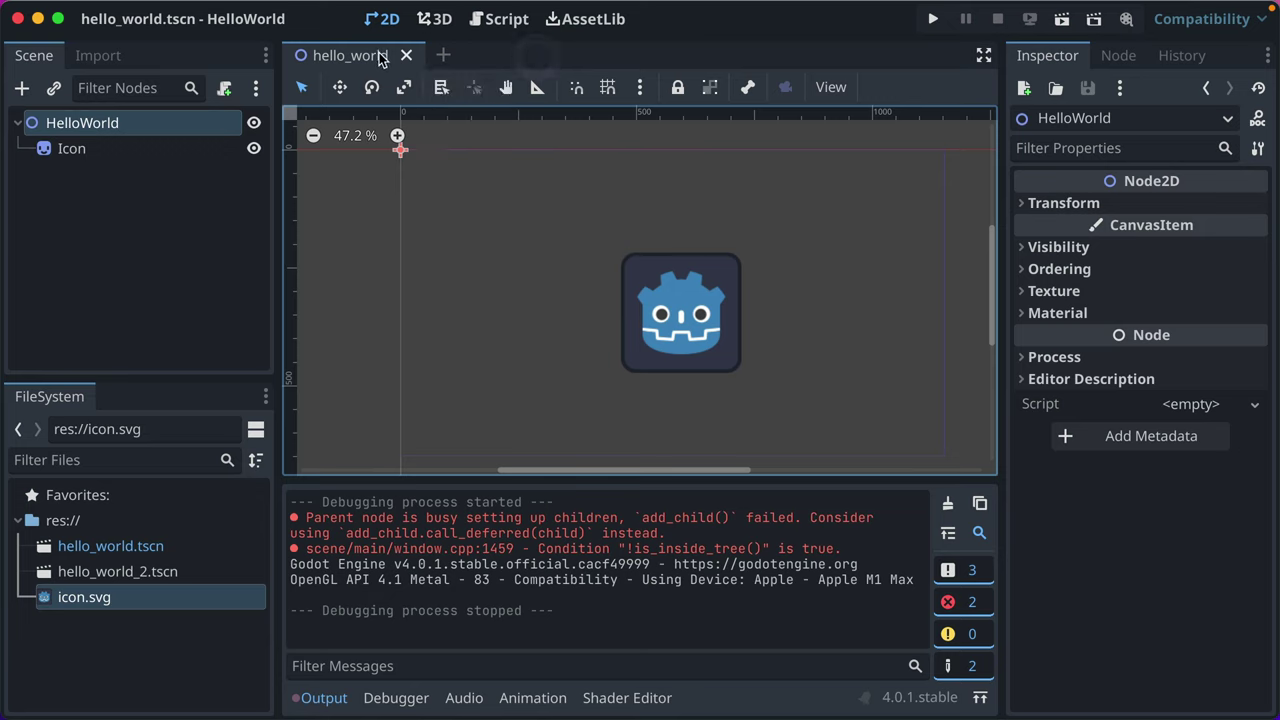
{"action": "double_click", "coordinate": [92, 570]}
Switch back and forth between the hello_world and hello_world_2 scenes, and open and close an empty scene
{"action": "left_click", "coordinate": [345, 56]}
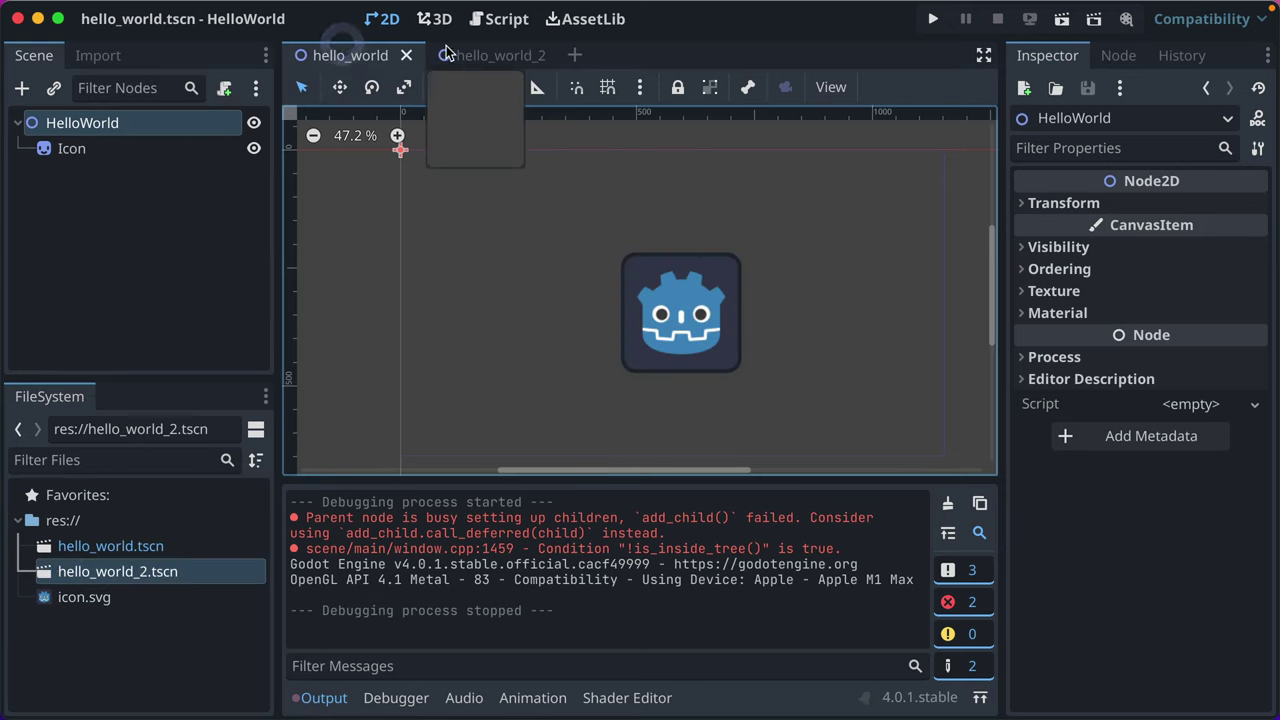
{"action": "left_click", "coordinate": [447, 53]}
{"action": "left_click", "coordinate": [372, 54]}
{"action": "left_click", "coordinate": [460, 54]}
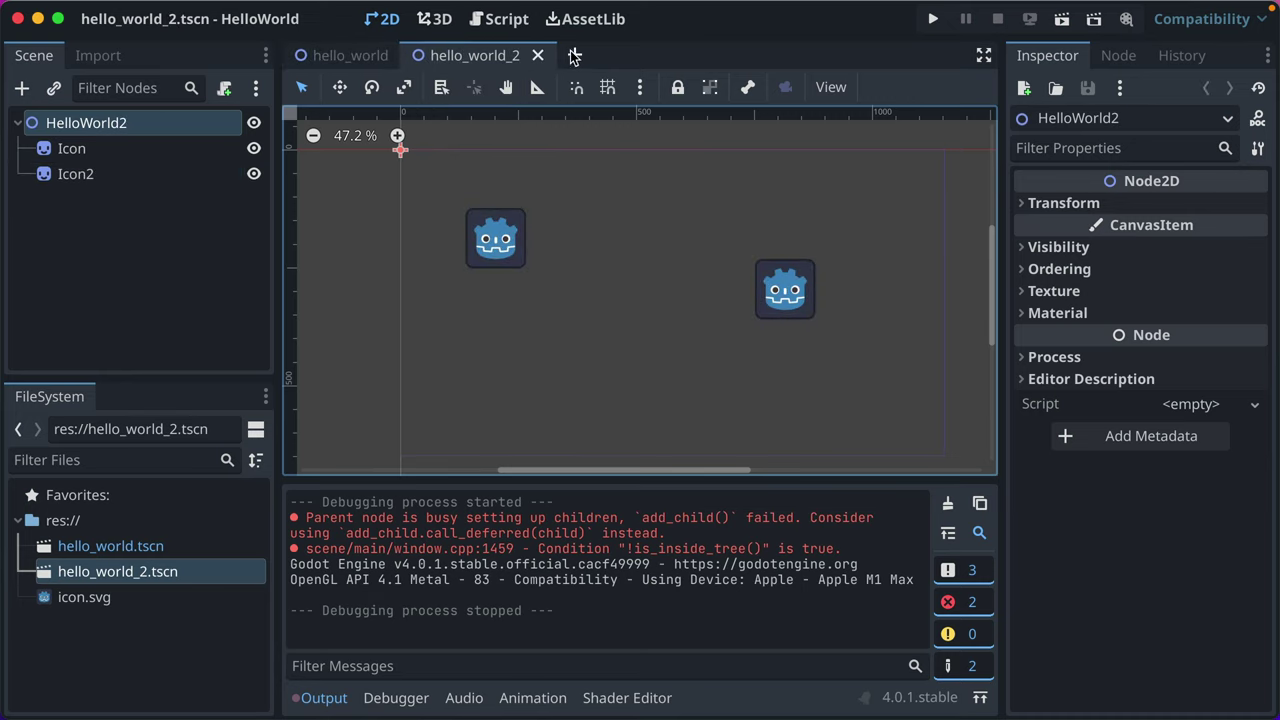
{"action": "left_click", "coordinate": [575, 56]}
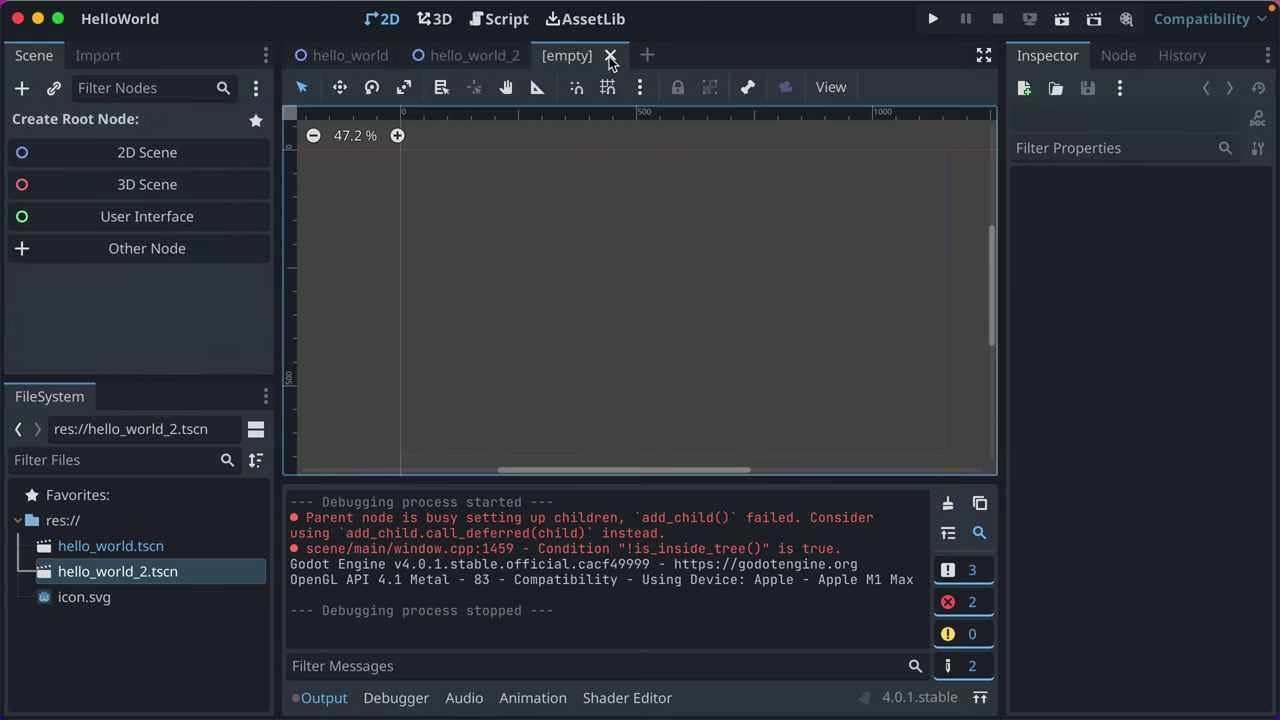
{"action": "left_click", "coordinate": [610, 56]}
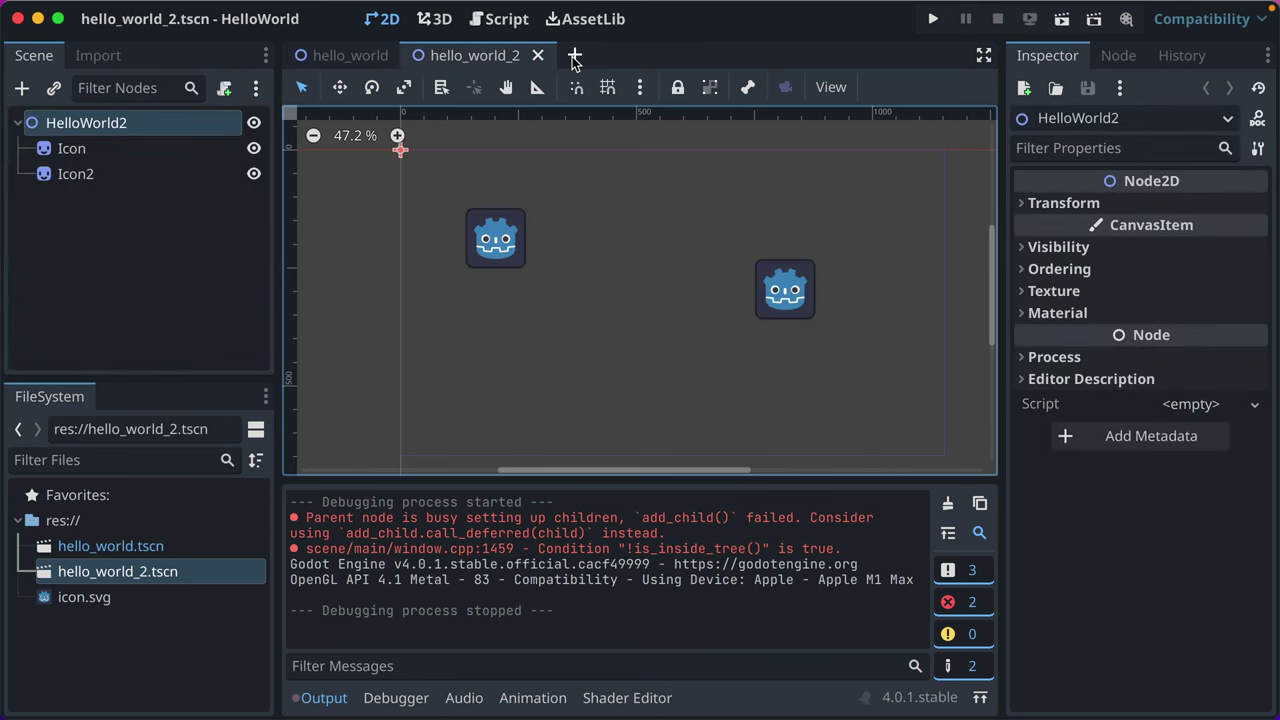
View the 3D workspace and return to the hello_world scene in the 2D workspace
{"action": "left_click", "coordinate": [427, 19]}
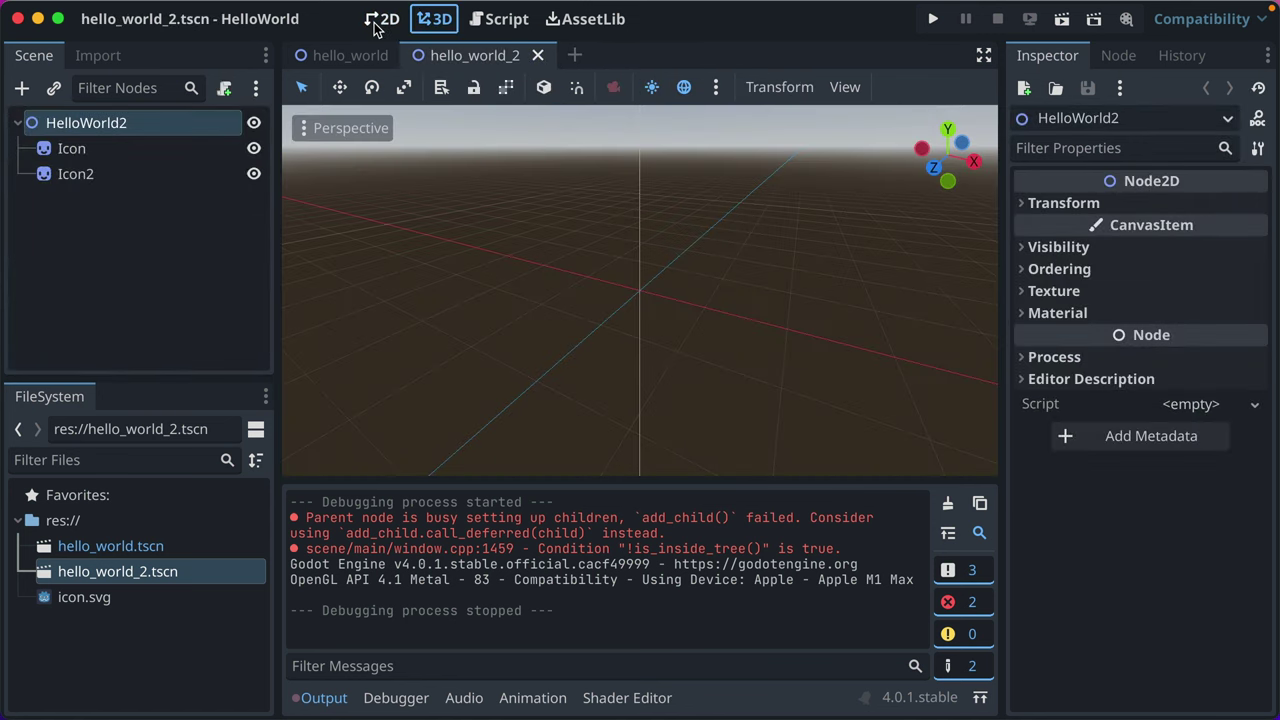
{"action": "left_click", "coordinate": [378, 20]}
{"action": "left_click", "coordinate": [335, 60]}
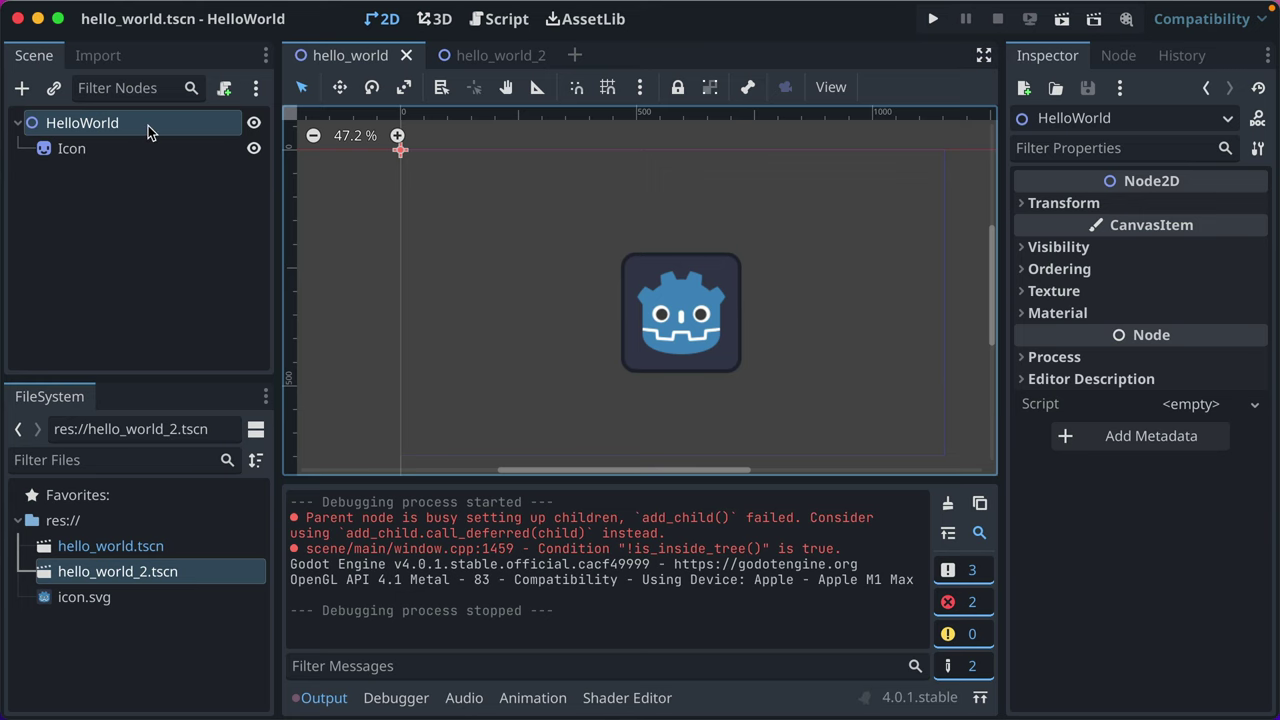
{"action": "left_click", "coordinate": [111, 146]}
{"action": "left_click", "coordinate": [95, 125]}
{"action": "key", "text": "super+a"}
{"action": "type", "text": "button"}
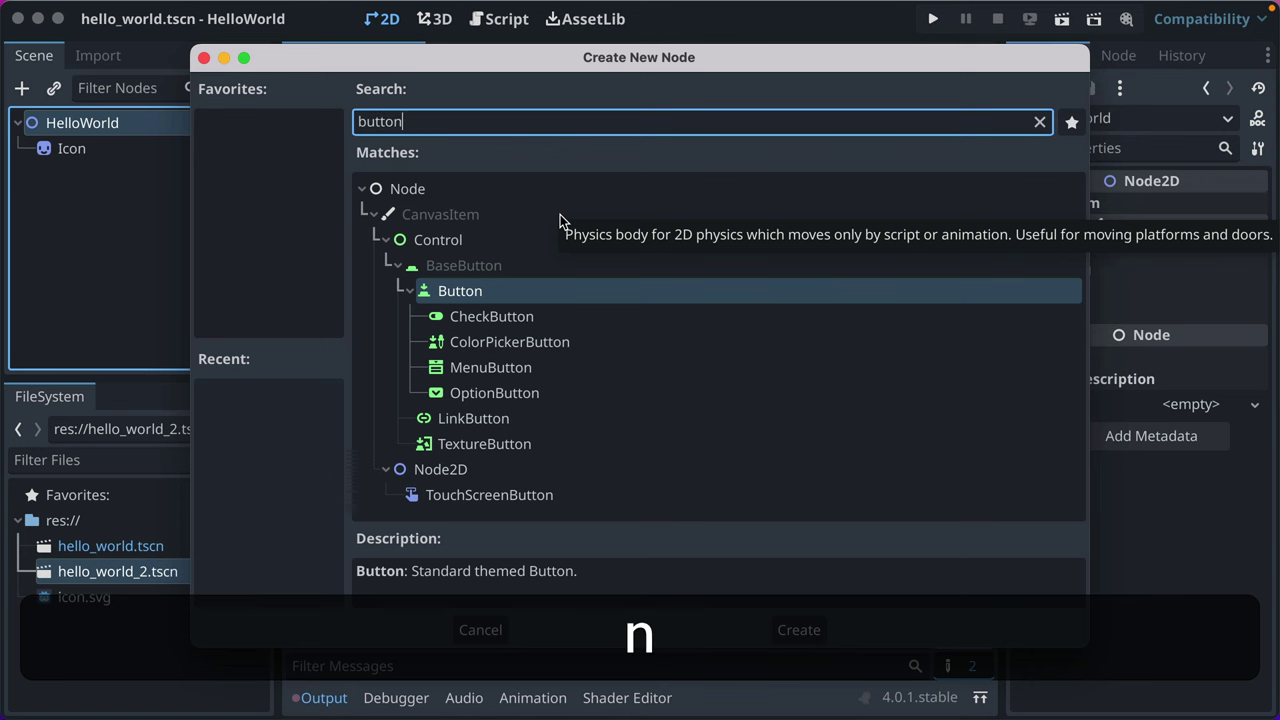
{"action": "key", "text": "Escape"}
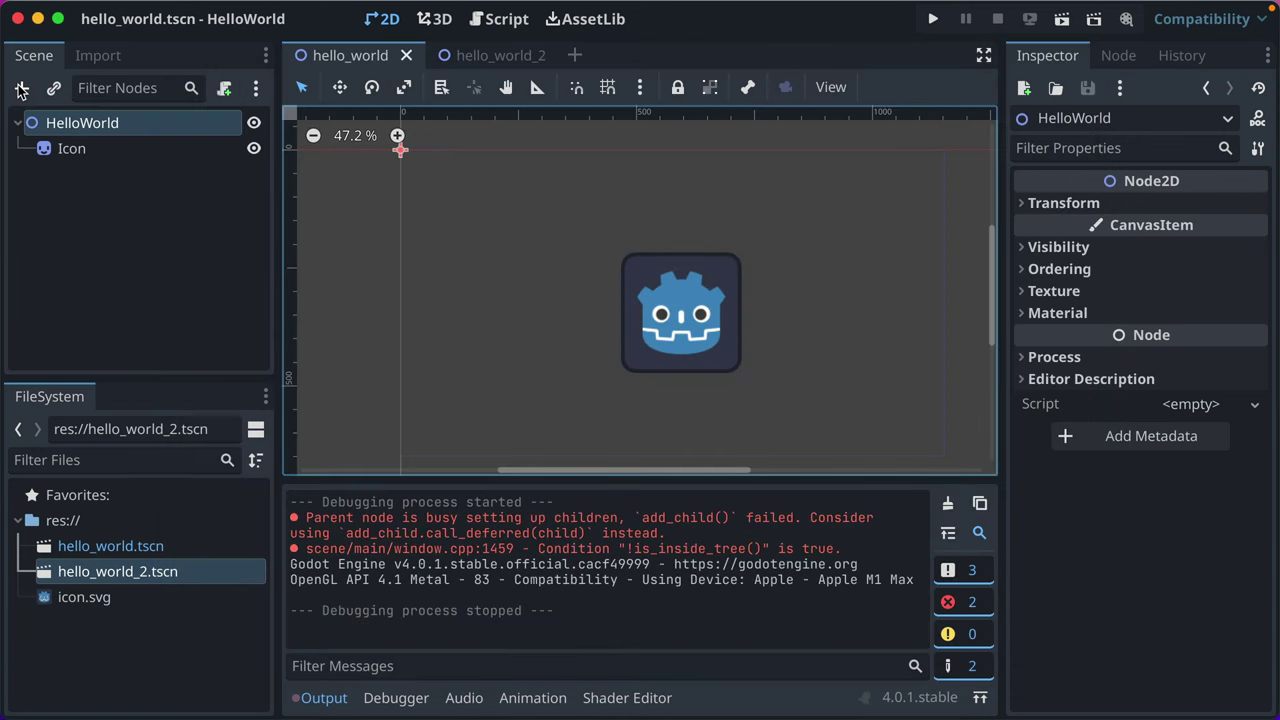
Start adding a child node to HelloWorld and browse the full node list, including the types under Node2D
{"action": "right_click", "coordinate": [72, 126]}
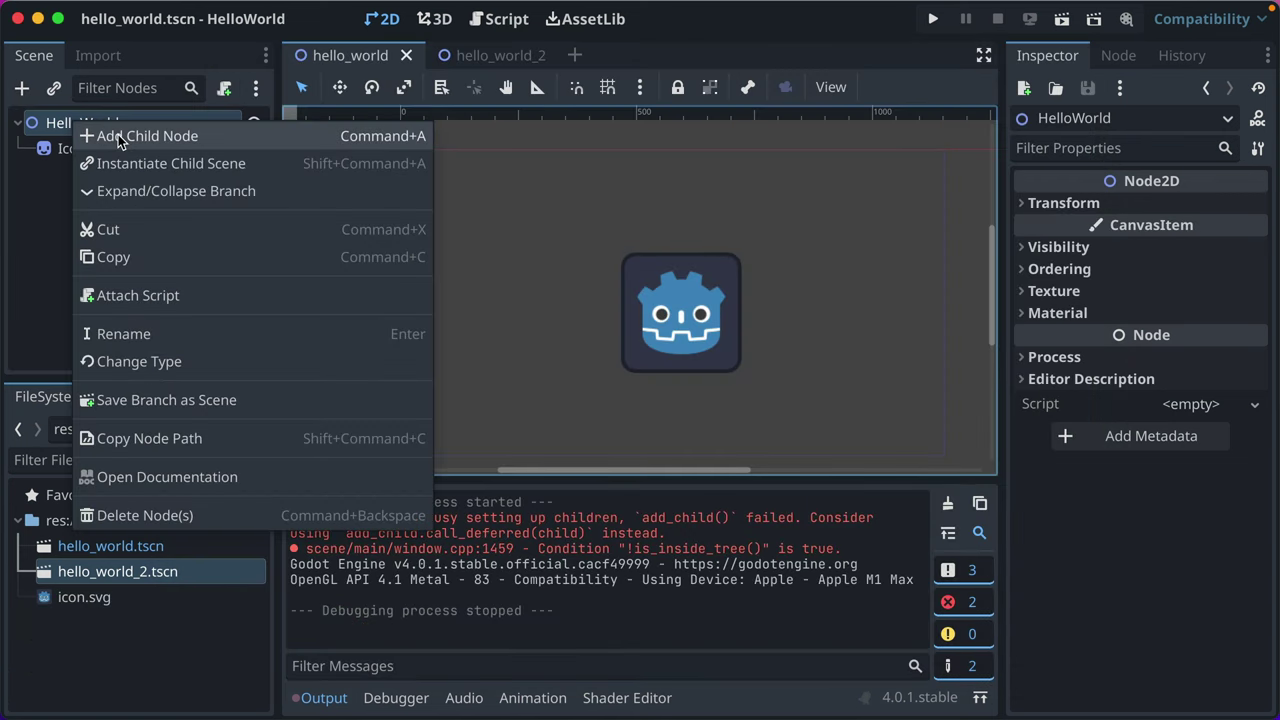
{"action": "left_click", "coordinate": [118, 134]}
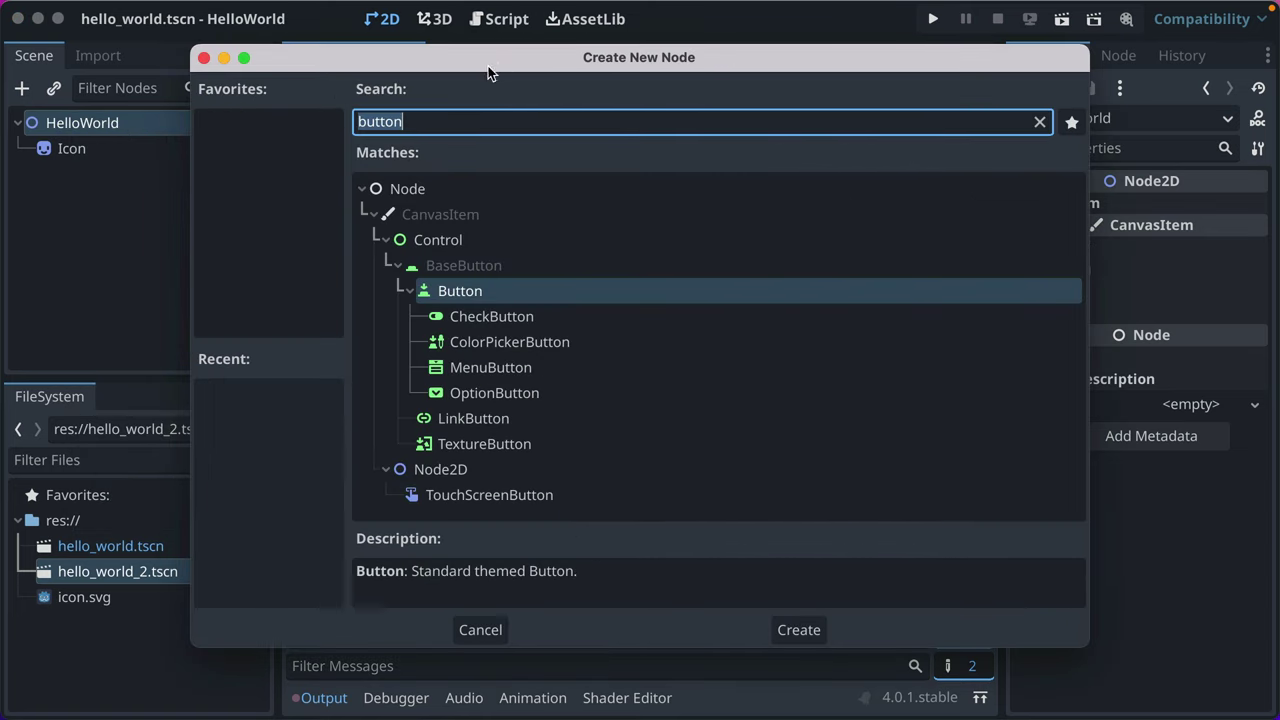
{"action": "key", "text": "BackSpace"}
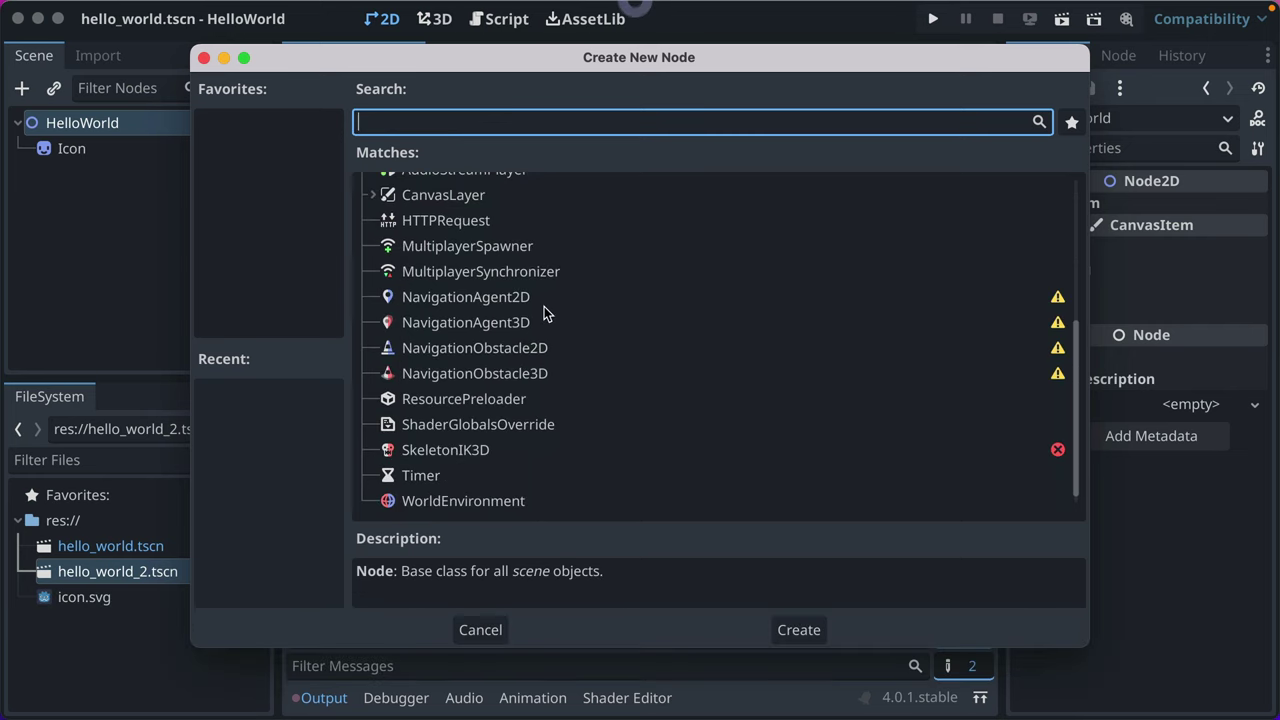
{"action": "scroll", "coordinate": [545, 314], "scroll_direction": "up", "scroll_amount": 5}
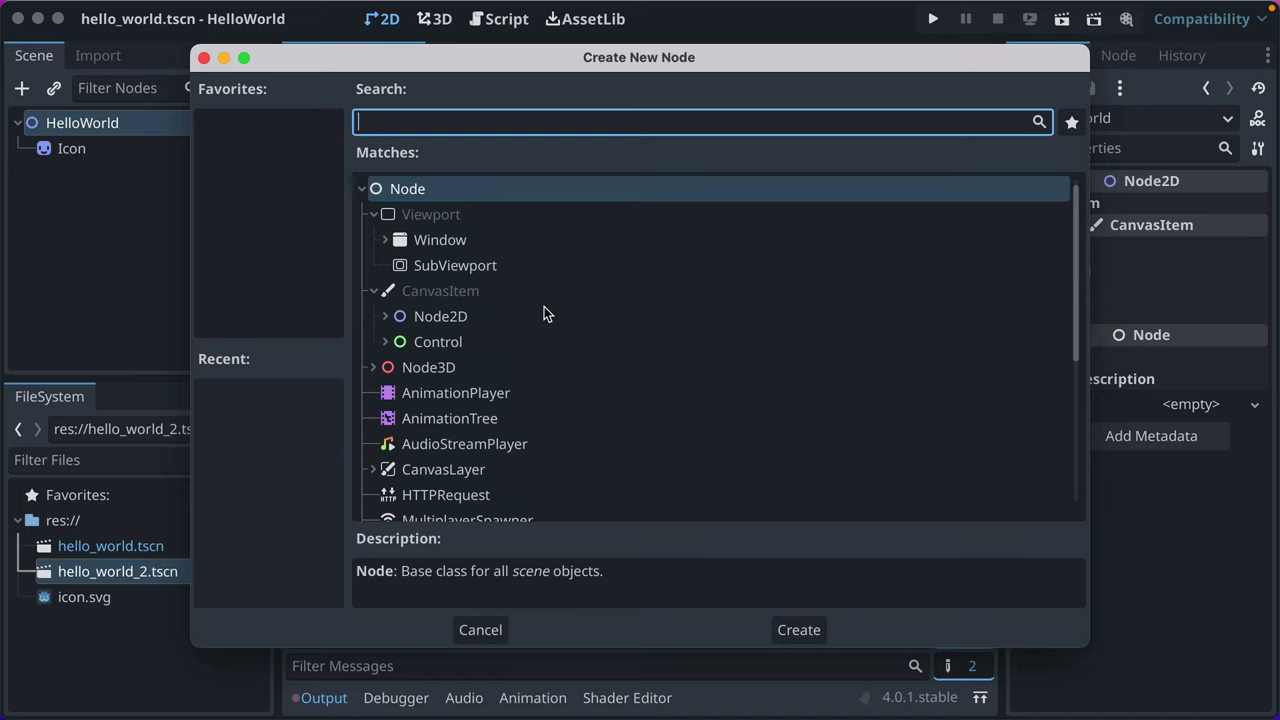
{"action": "left_click", "coordinate": [385, 316]}
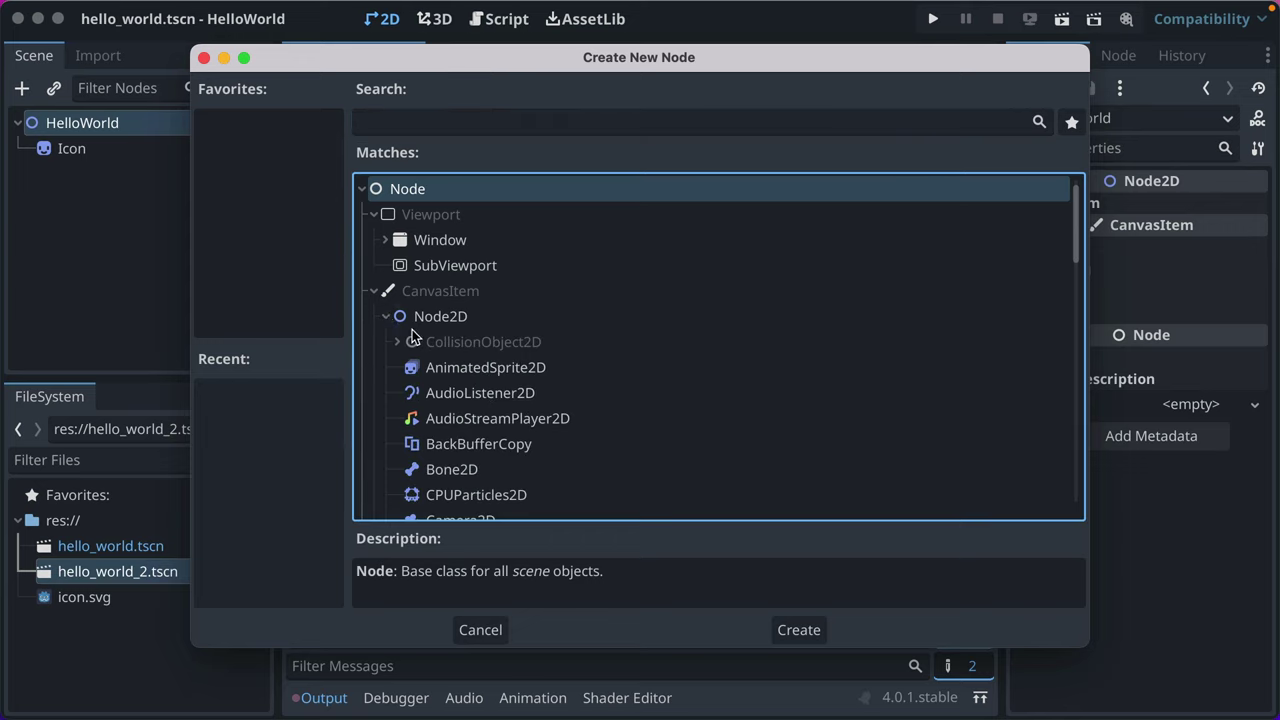
{"action": "scroll", "coordinate": [412, 336], "scroll_direction": "down", "scroll_amount": 3}
{"action": "scroll", "coordinate": [412, 336], "scroll_direction": "down", "scroll_amount": 5}
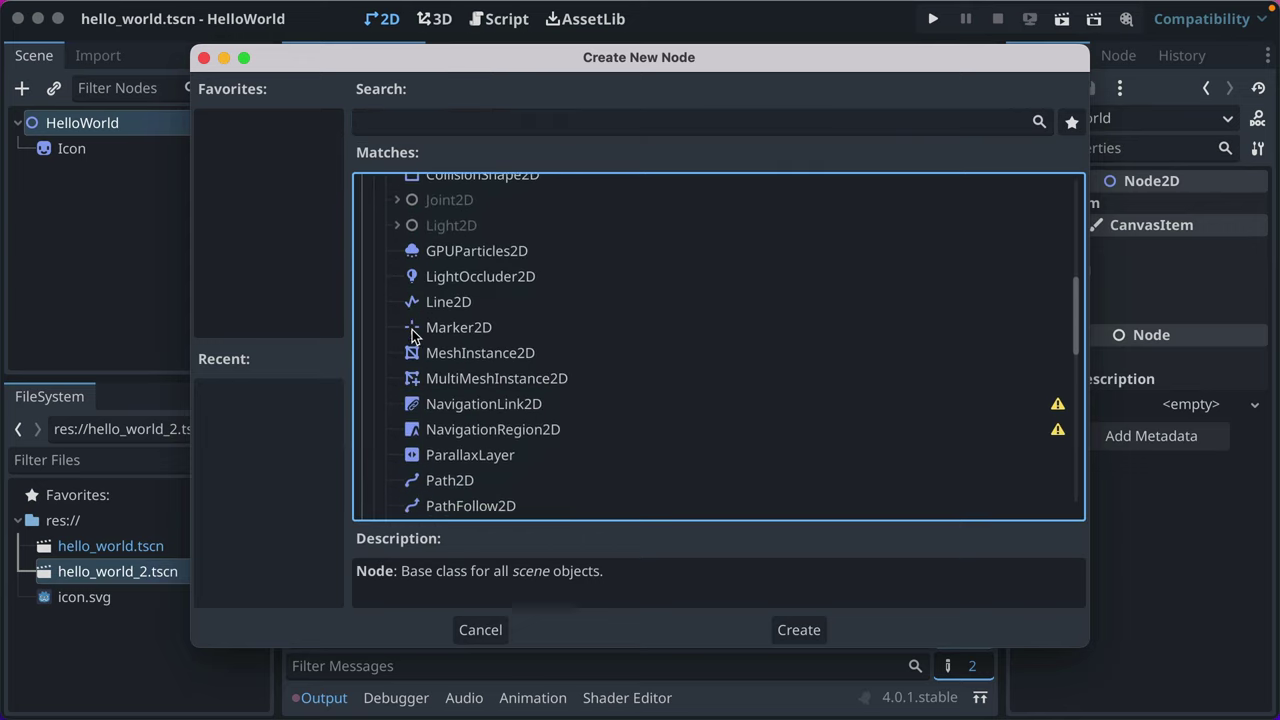
{"action": "scroll", "coordinate": [412, 336], "scroll_direction": "up", "scroll_amount": 10}
{"action": "left_click", "coordinate": [385, 317]}
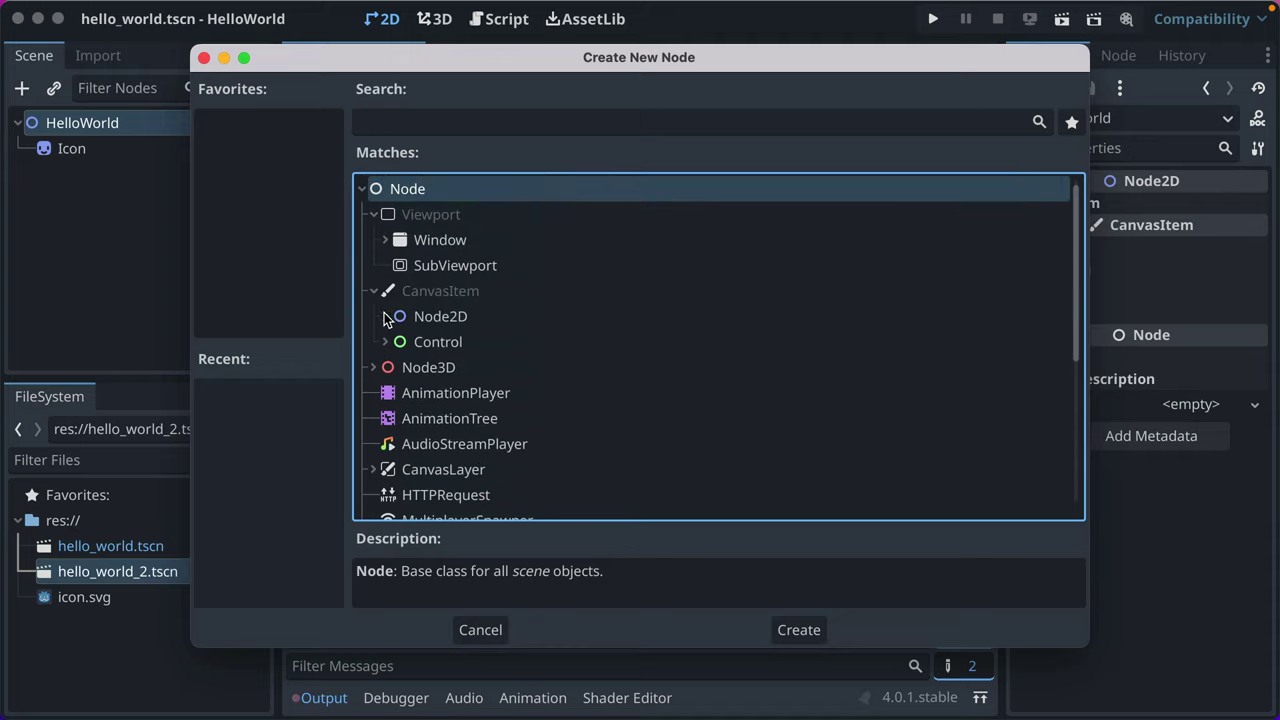
Browse the node types under Control, expand BaseButton and view the Button type's description
{"action": "left_click", "coordinate": [385, 341]}
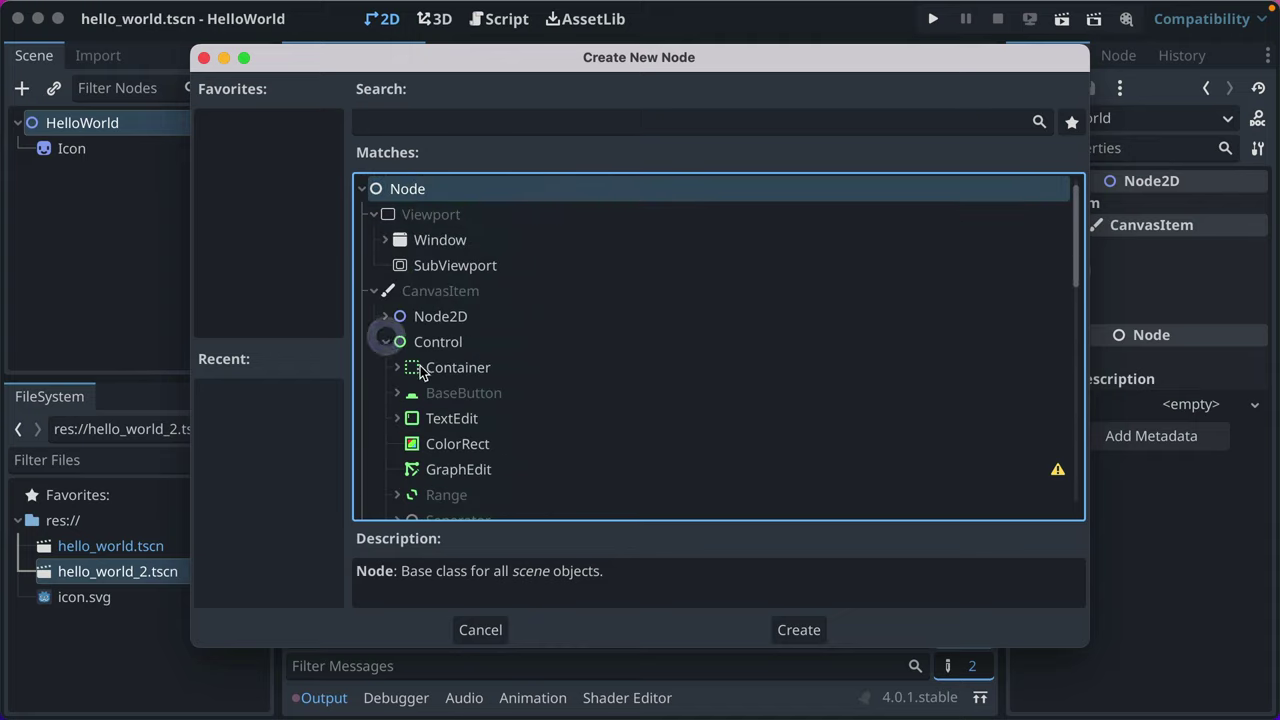
{"action": "scroll", "coordinate": [415, 368], "scroll_direction": "down", "scroll_amount": 2}
{"action": "scroll", "coordinate": [462, 345], "scroll_direction": "down", "scroll_amount": 8}
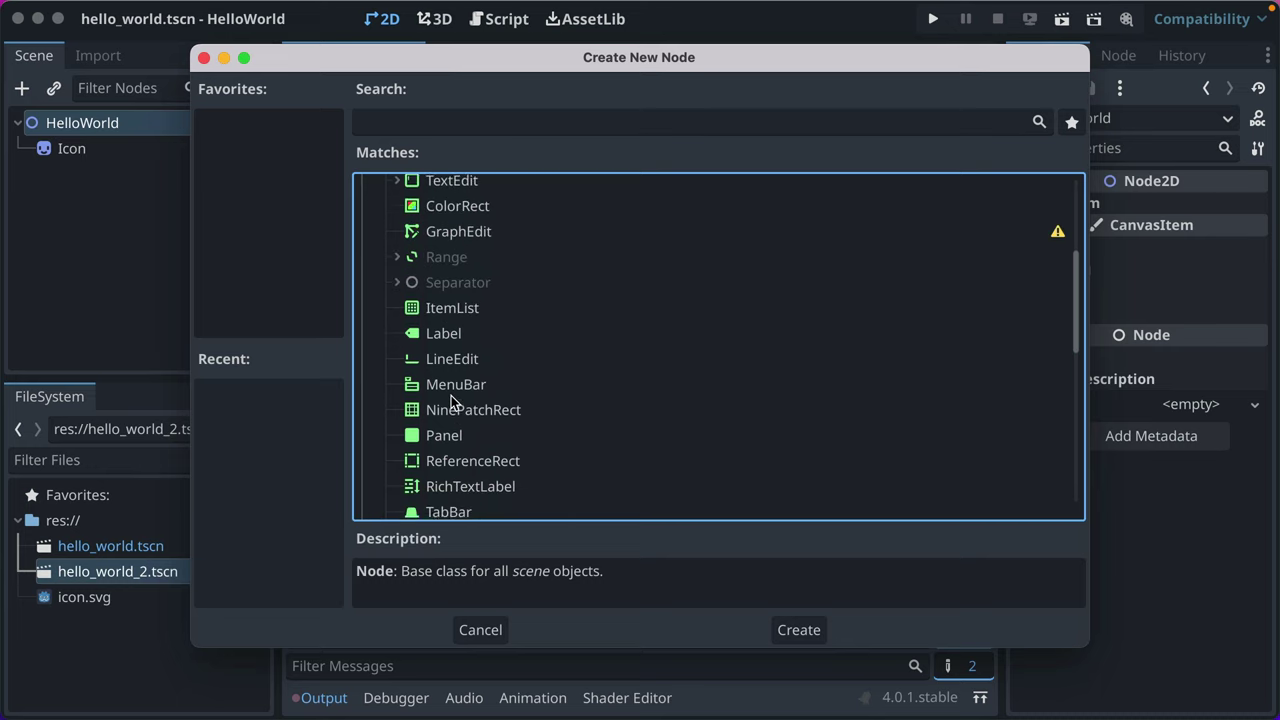
{"action": "scroll", "coordinate": [451, 401], "scroll_direction": "up", "scroll_amount": 4}
{"action": "left_click", "coordinate": [398, 286]}
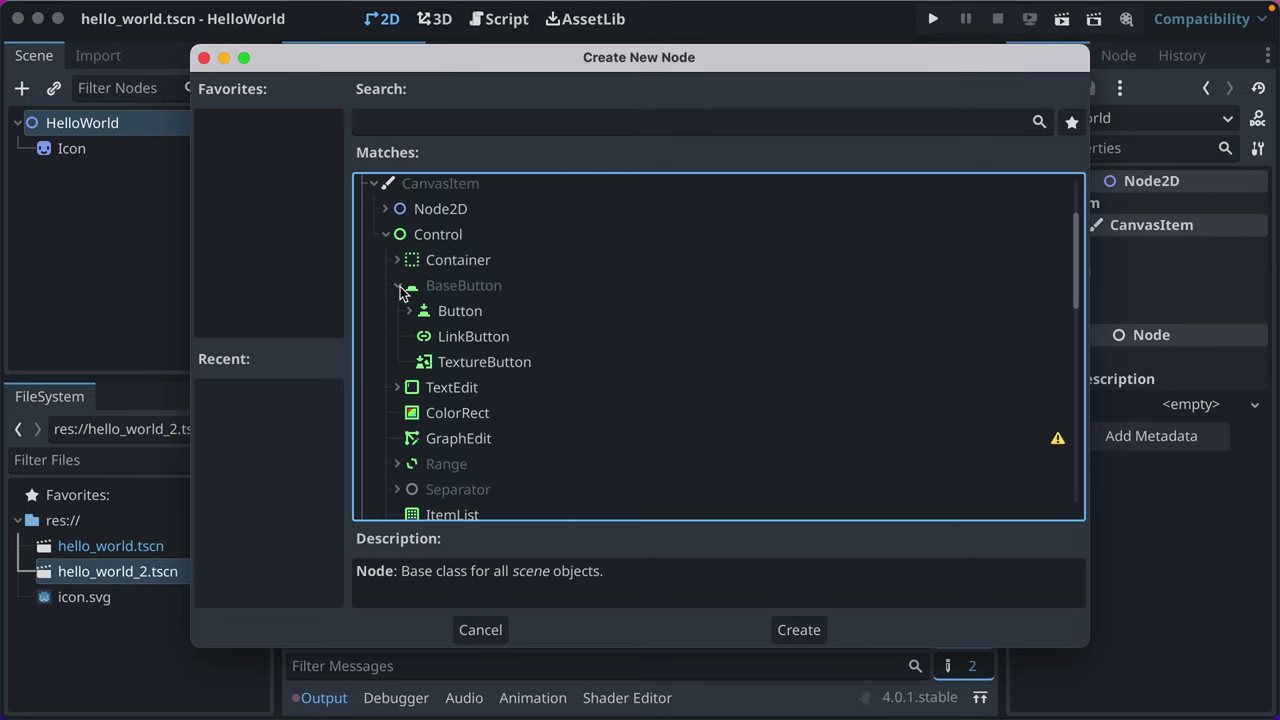
{"action": "left_click", "coordinate": [450, 315]}
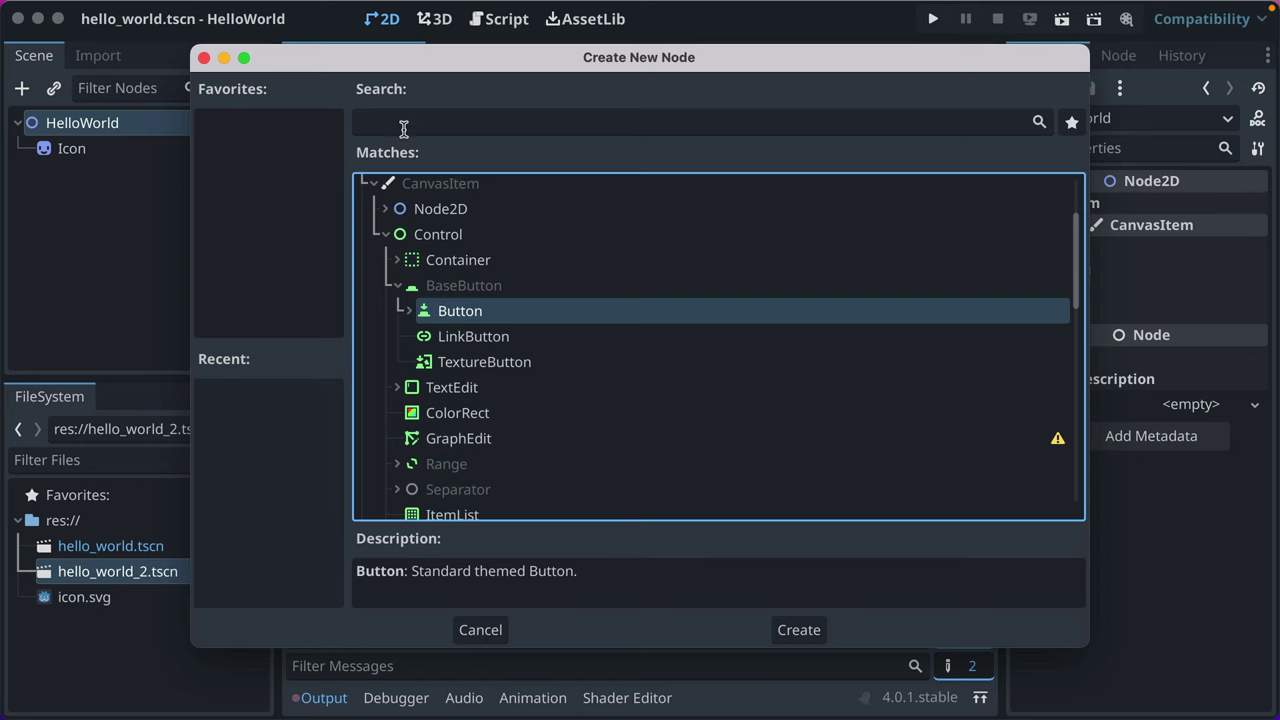
Search the node types for "button" and add a Button as a child of HelloWorld
{"action": "left_click", "coordinate": [401, 126]}
{"action": "type", "text": "button"}
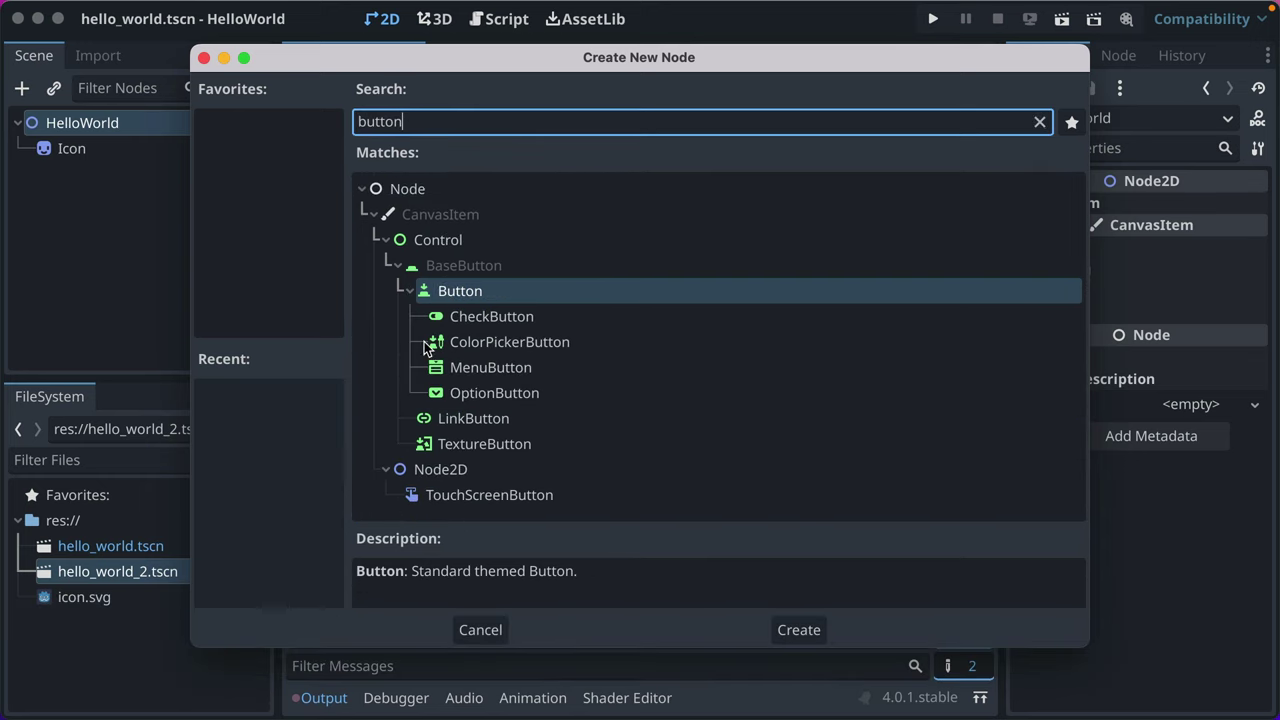
{"action": "left_click", "coordinate": [805, 638]}
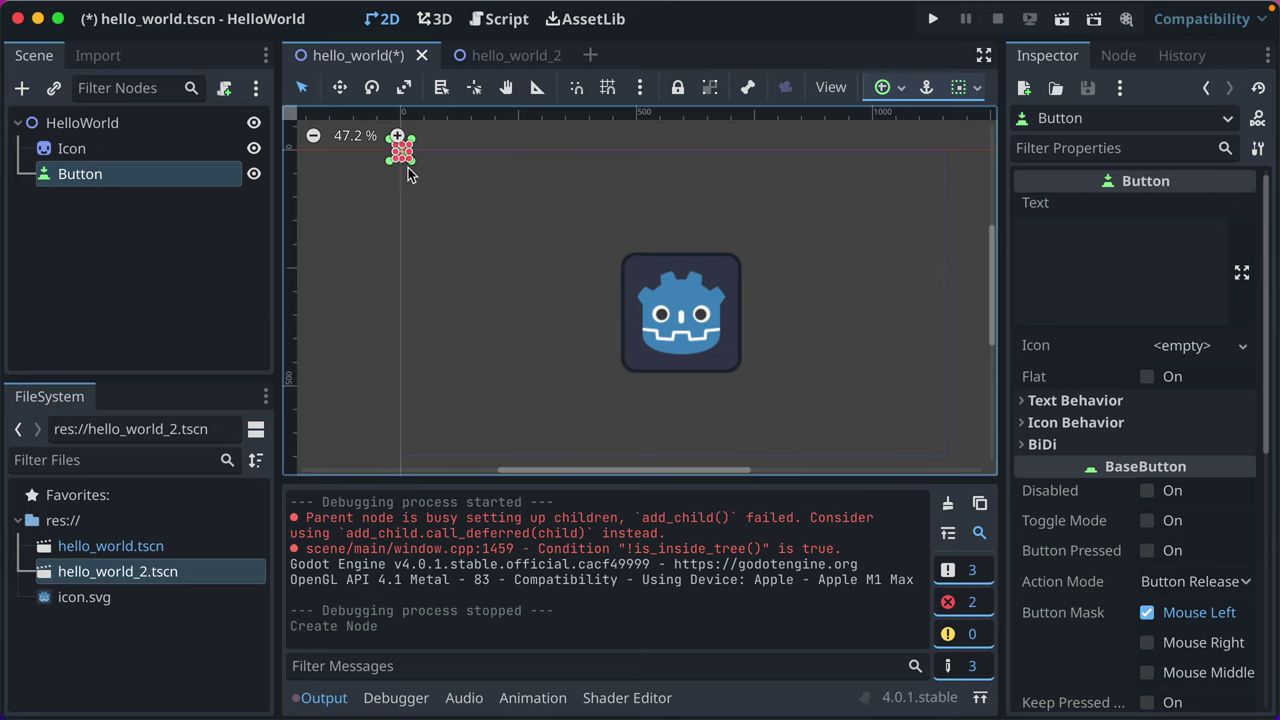
Set the Button node's text to "Switch to HelloGodot2 Scene"
{"action": "left_click", "coordinate": [503, 207]}
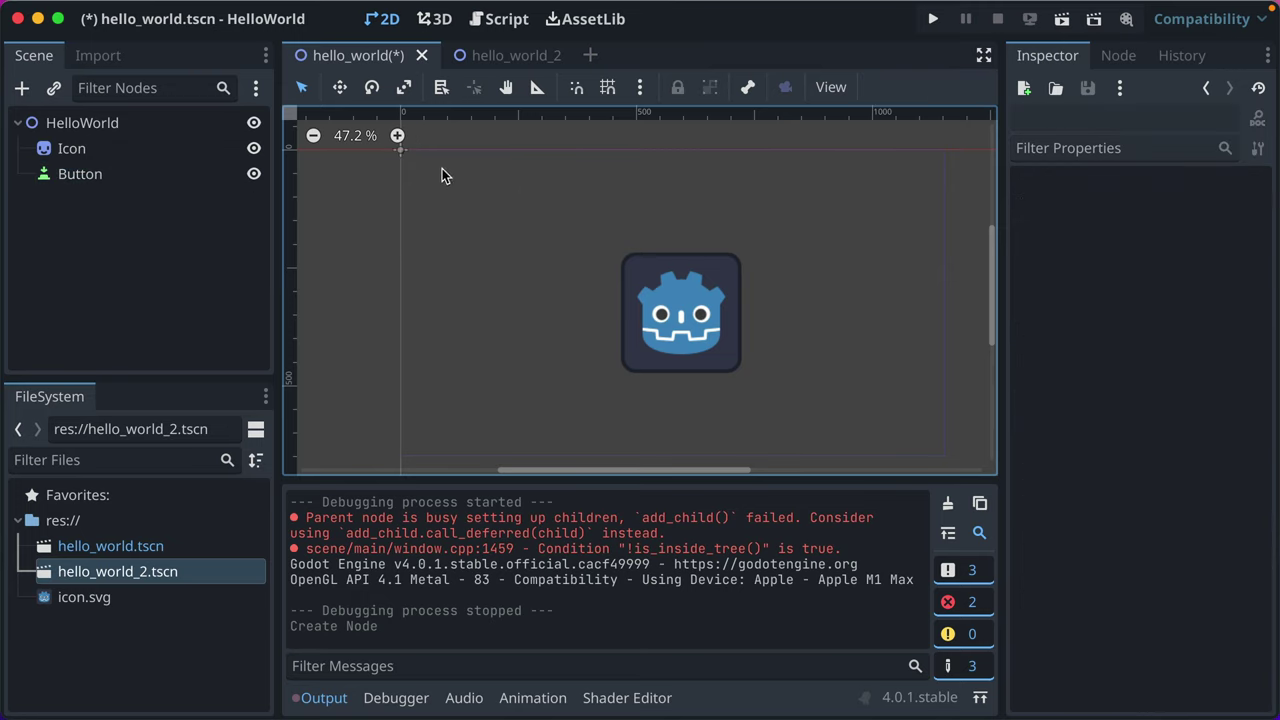
{"action": "left_click", "coordinate": [90, 174]}
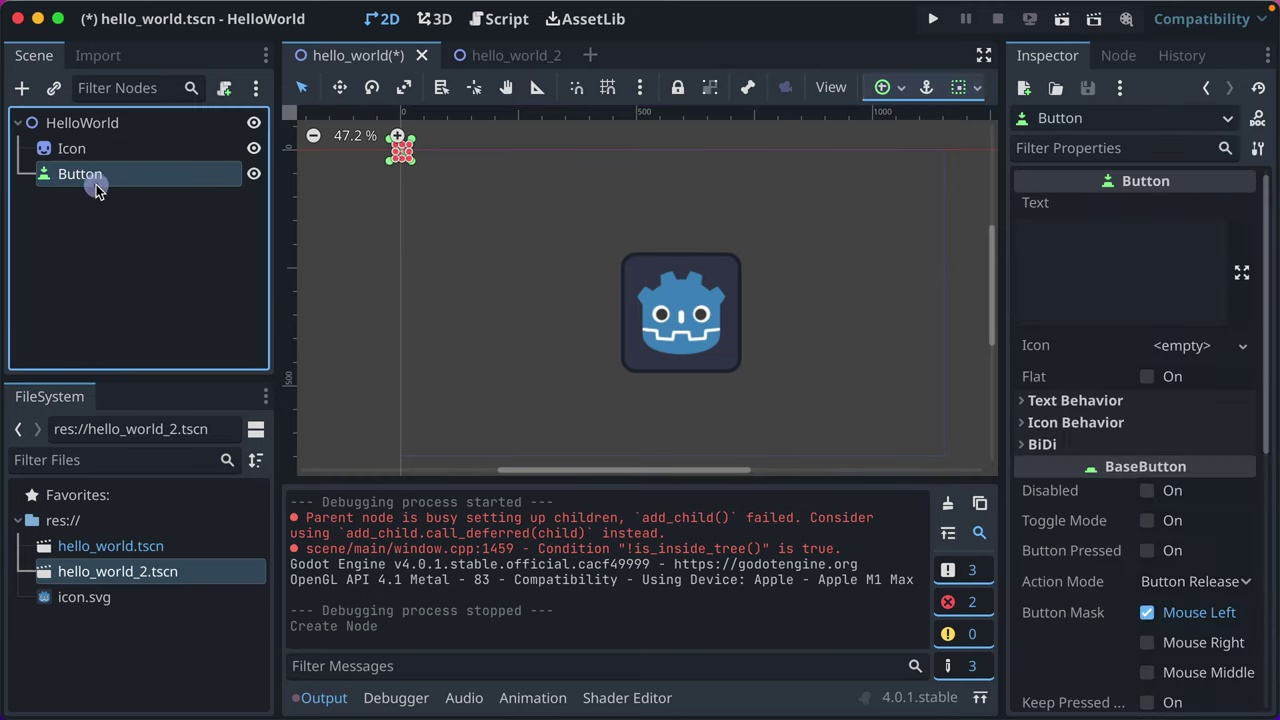
{"action": "left_click", "coordinate": [1123, 254]}
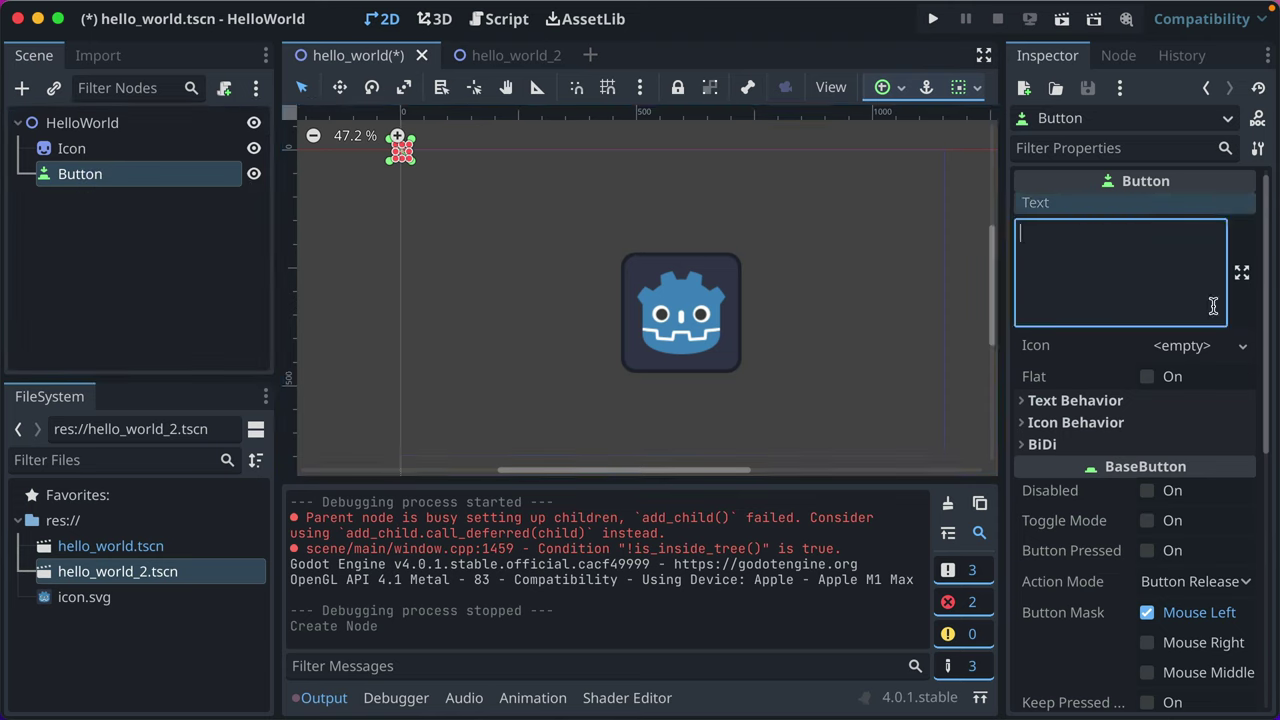
{"action": "key", "text": "shift"}
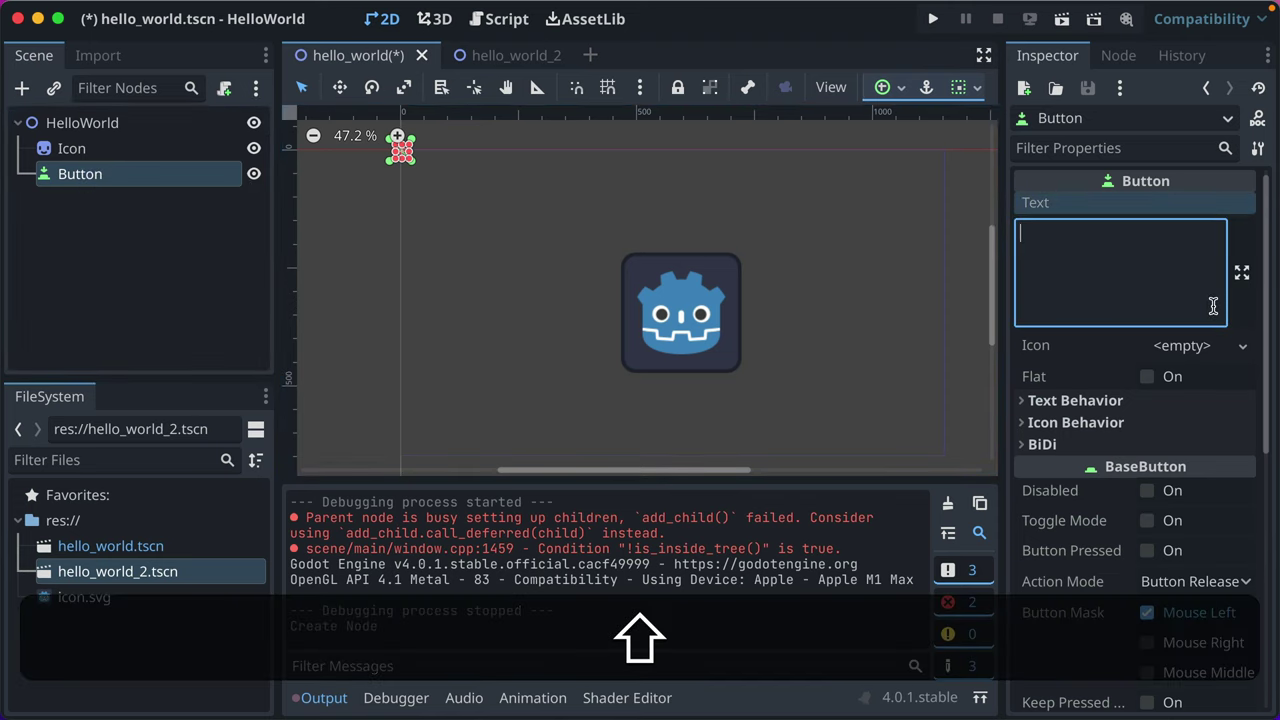
{"action": "type", "text": "Switch "}
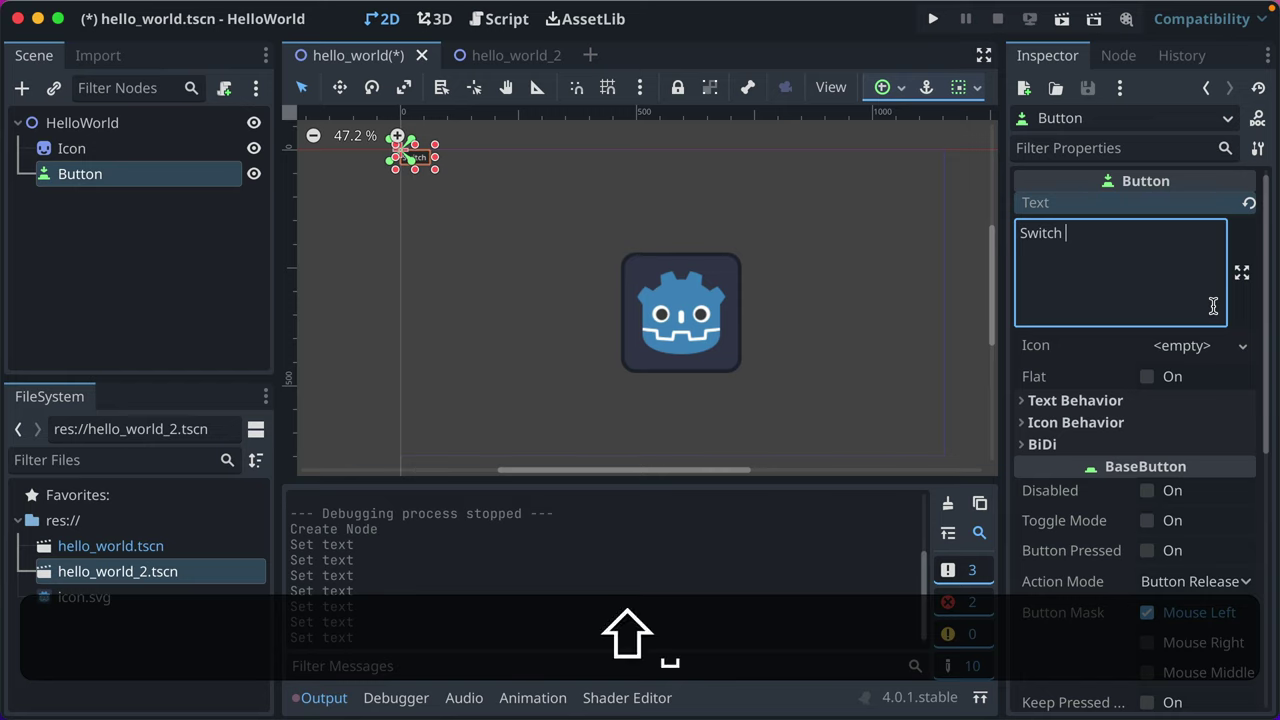
{"action": "type", "text": "to Godot"}
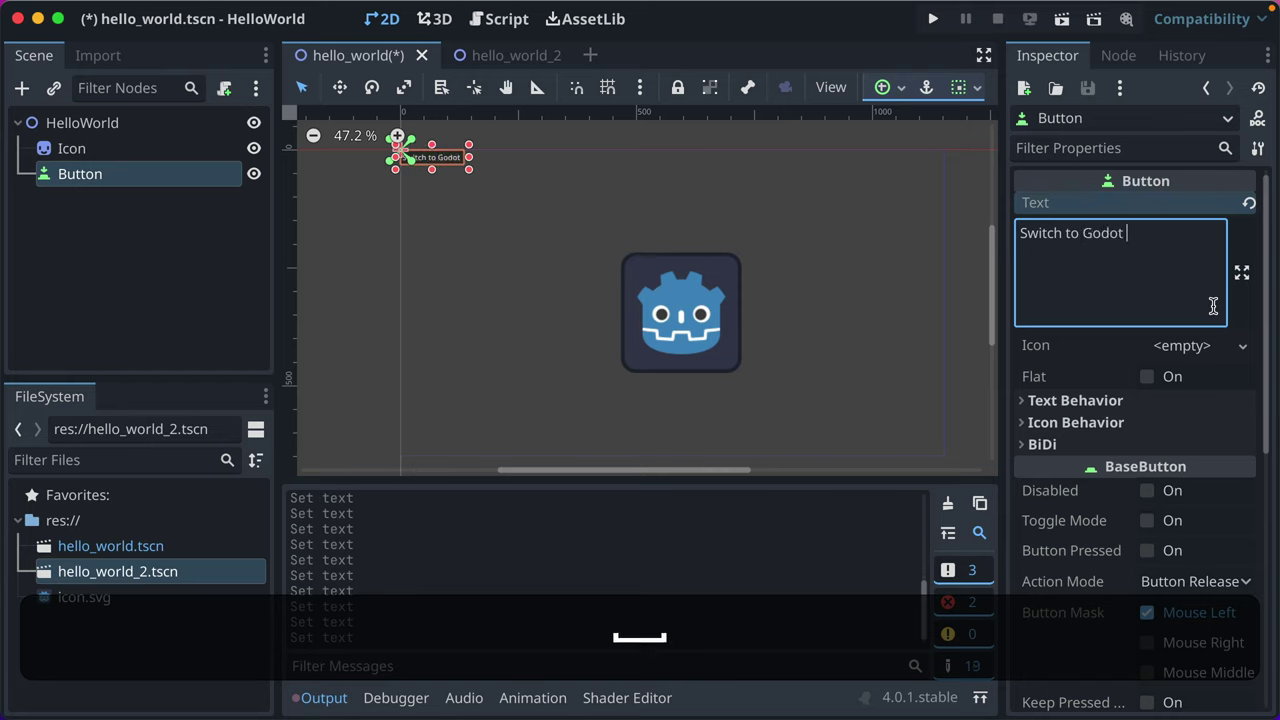
{"action": "key", "text": "BackSpace"}
{"action": "key", "text": "BackSpace"}
{"action": "key", "text": "BackSpace"}
{"action": "key", "text": "BackSpace"}
{"action": "key", "text": "BackSpace"}
{"action": "key", "text": "BackSpace"}
{"action": "type", "text": "HelloGodot"}
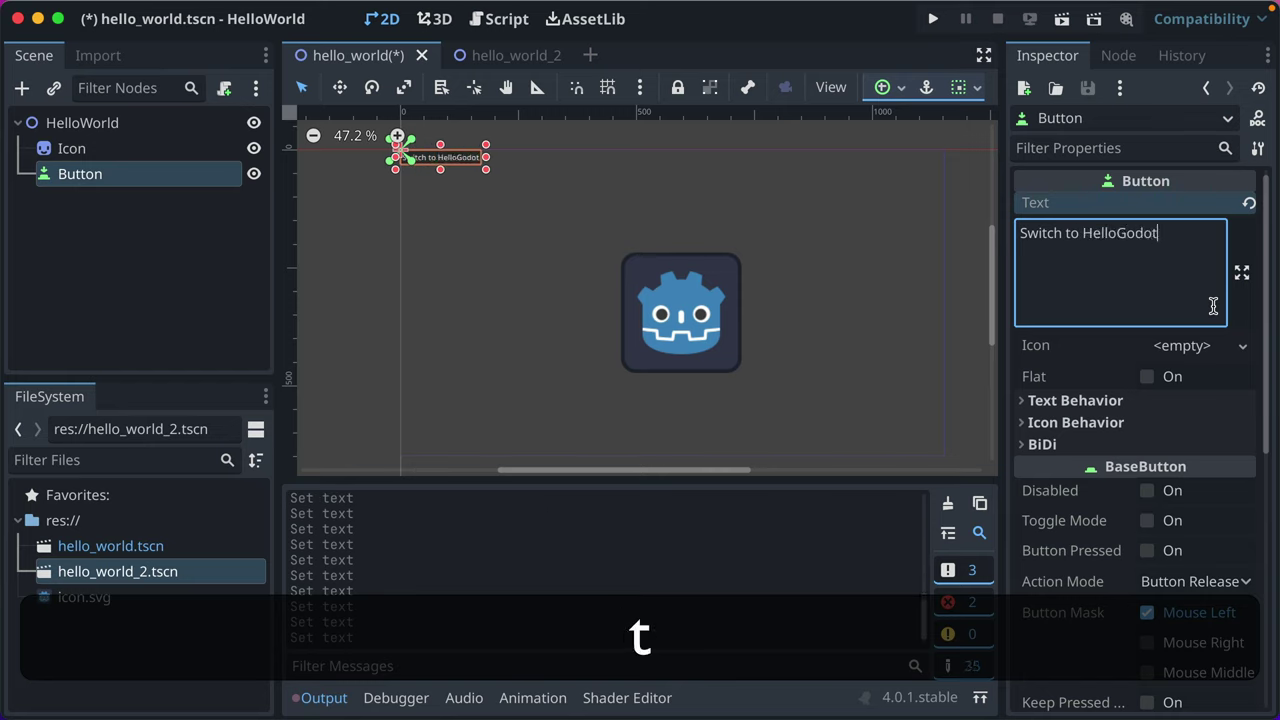
{"action": "key", "text": "BackSpace"}
{"action": "type", "text": "t2 Sc"}
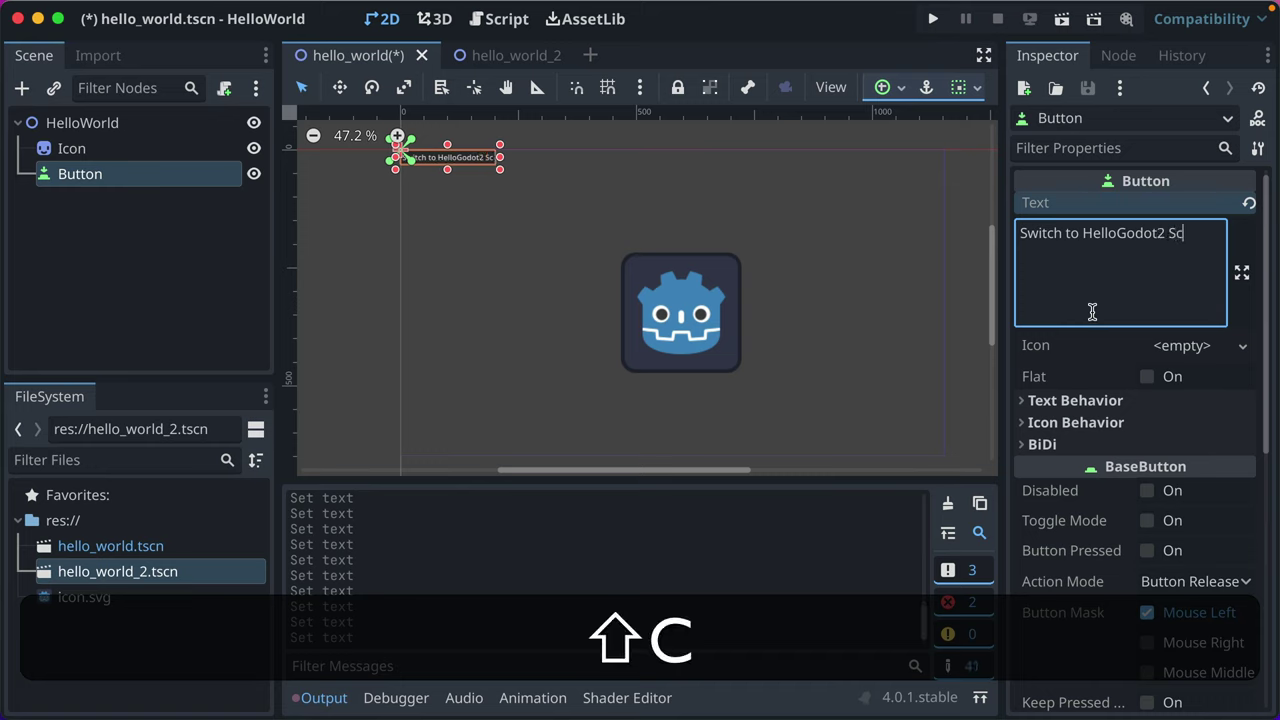
{"action": "type", "text": "ene"}
Enlarge the button to about 375 by 112 px and place it above the icon at about (400, 46)
{"action": "left_click", "coordinate": [462, 234]}
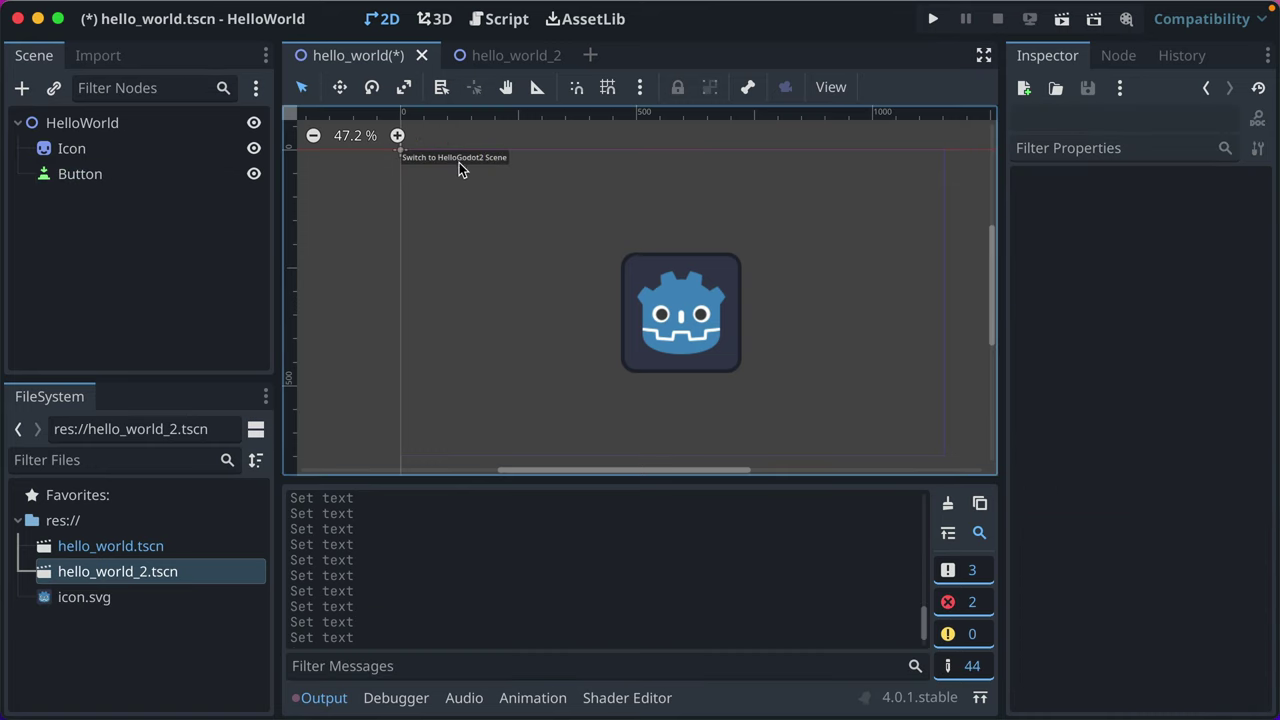
{"action": "left_click_drag", "start_coordinate": [459, 162], "coordinate": [783, 217]}
{"action": "left_click", "coordinate": [836, 240]}
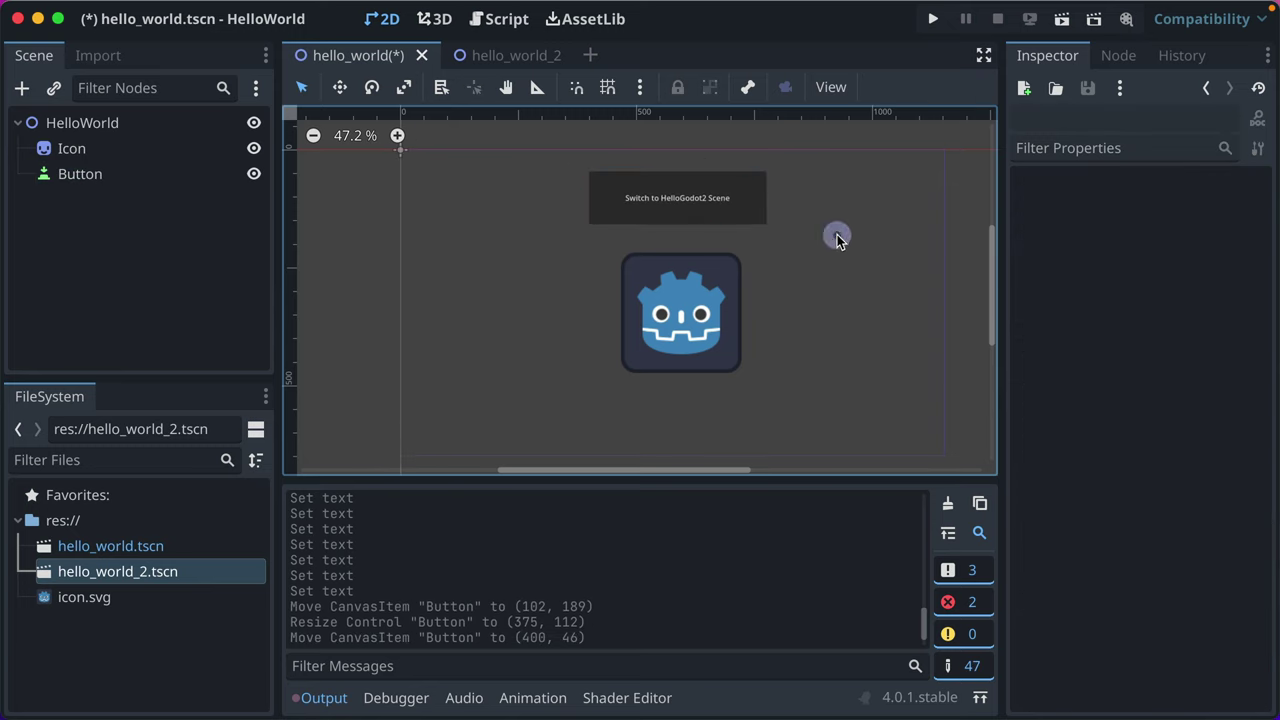
Save the scene, run the project to check the button in the game, and close the game
{"action": "key", "text": "super+s"}
{"action": "left_click", "coordinate": [935, 19]}
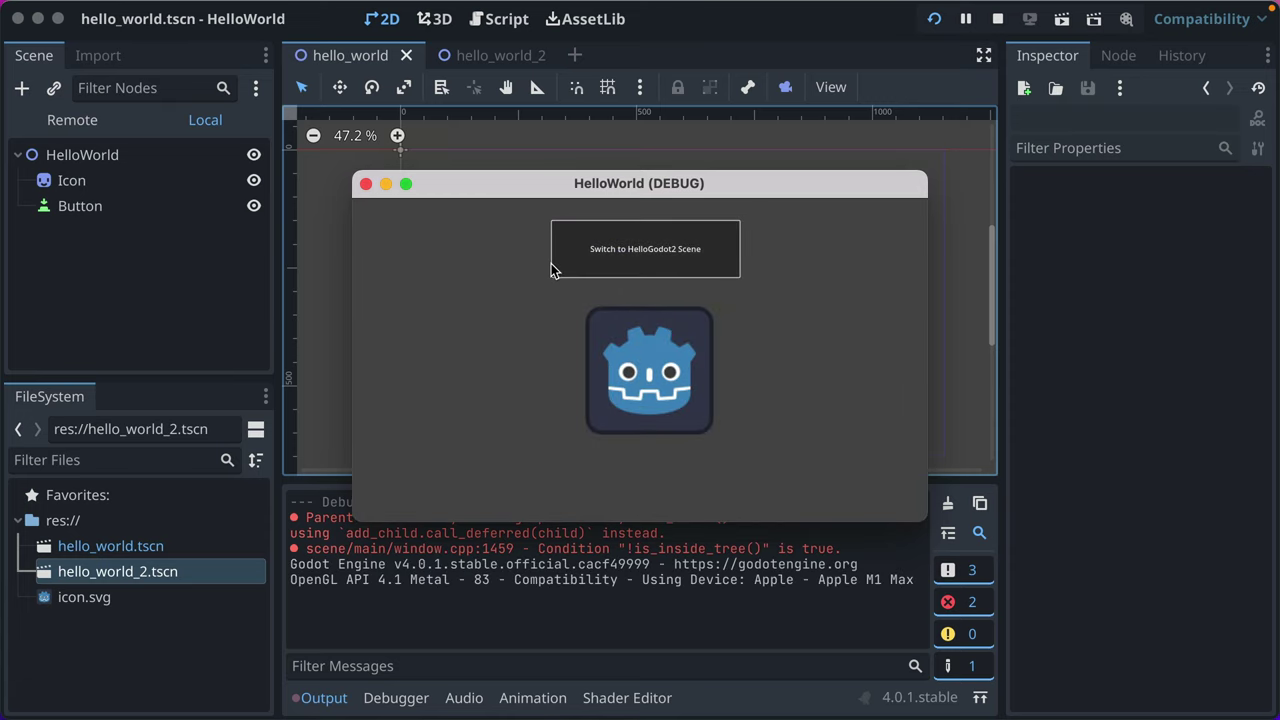
{"action": "left_click", "coordinate": [365, 186]}
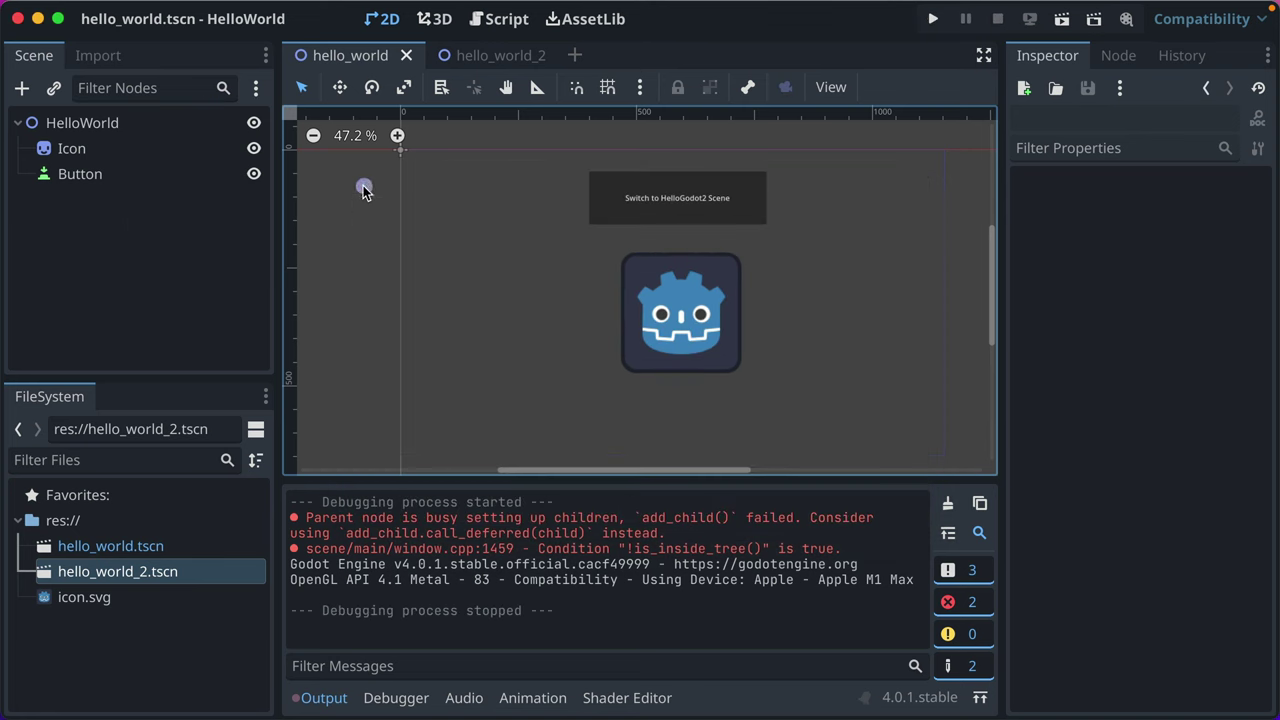
Examine the Icon, Button and HelloWorld nodes by selecting each in the scene, then clear the selection
{"action": "left_click", "coordinate": [67, 151]}
{"action": "left_click", "coordinate": [85, 175]}
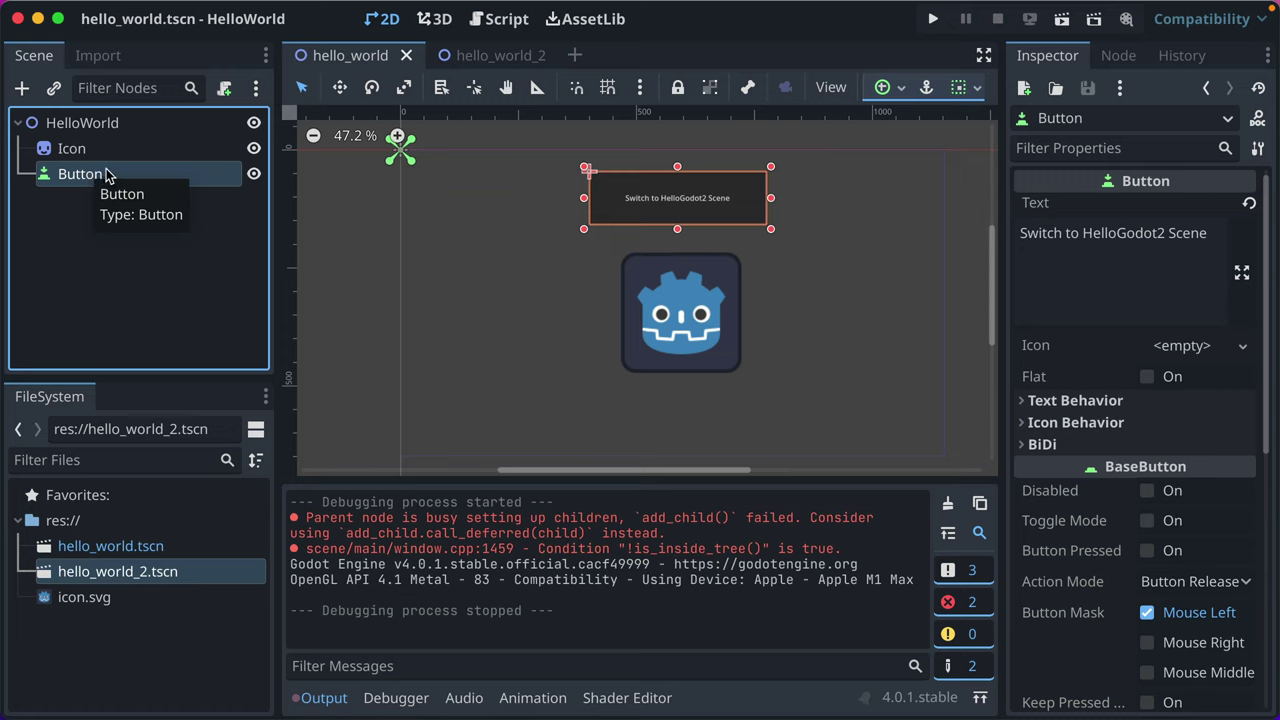
{"action": "left_click", "coordinate": [84, 123]}
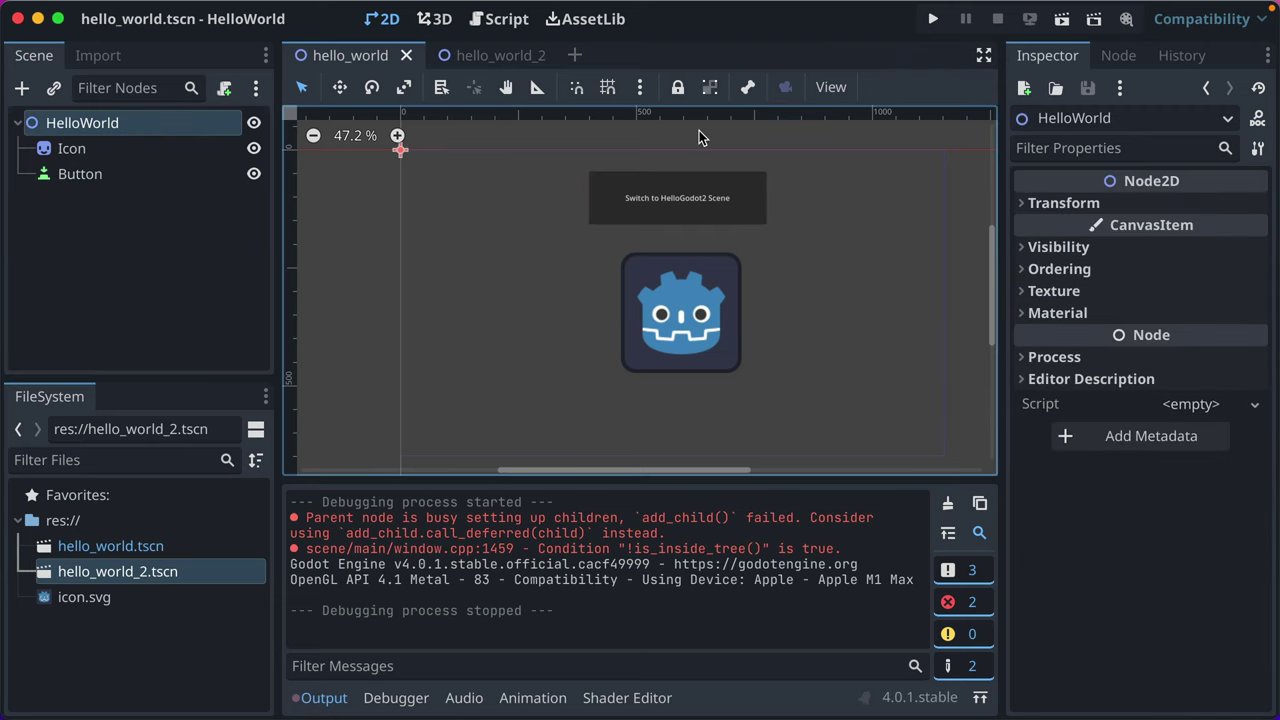
{"action": "left_click", "coordinate": [636, 196]}
{"action": "left_click", "coordinate": [689, 331]}
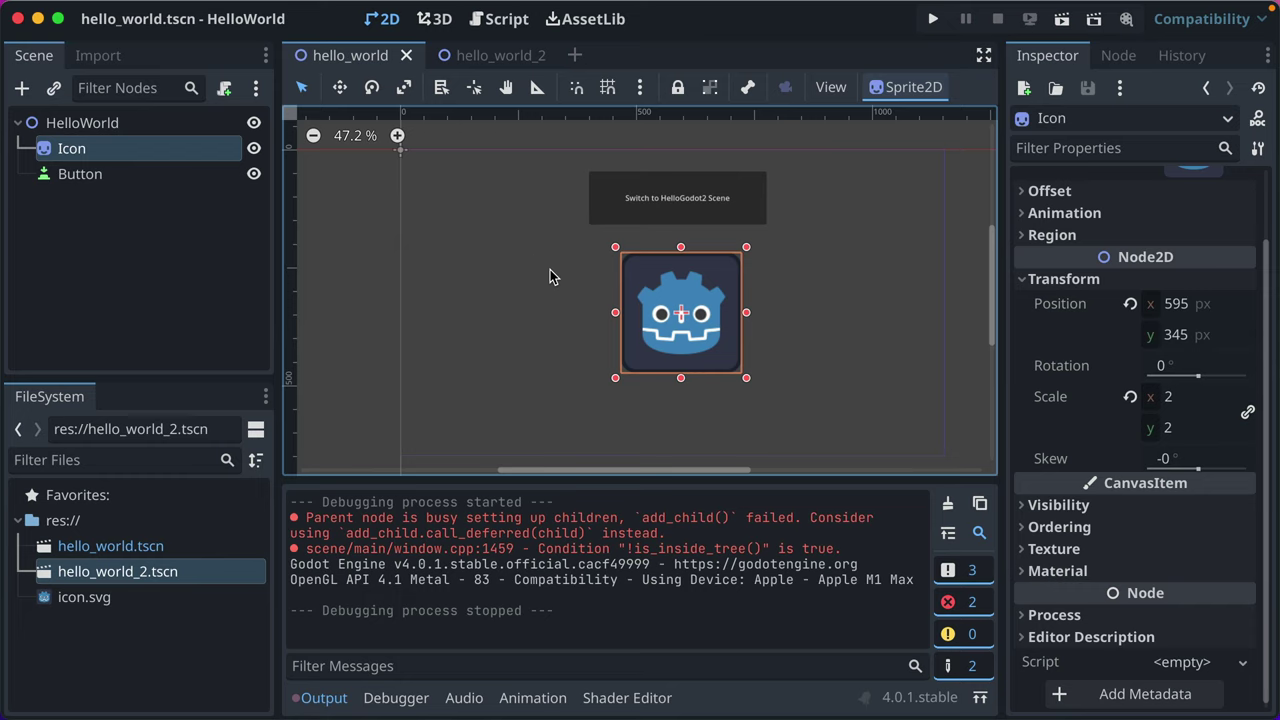
{"action": "left_click", "coordinate": [537, 327]}
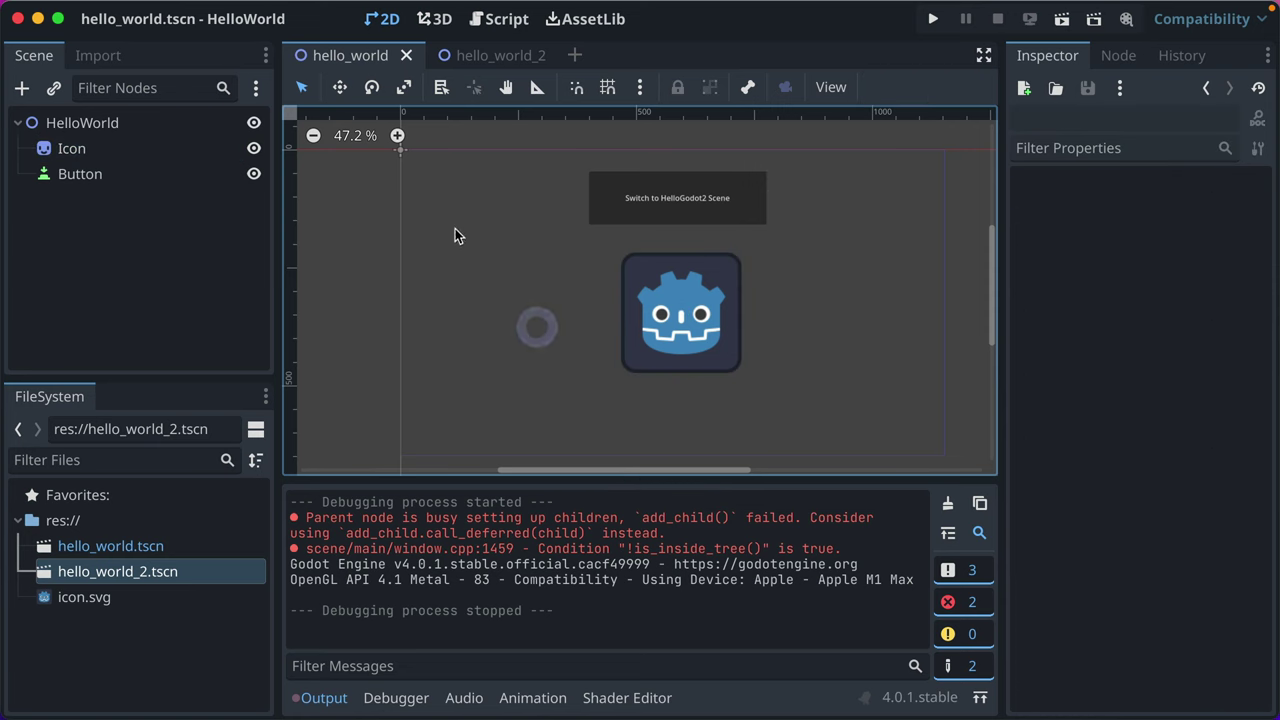
Attach a new GDScript hello_world.gd with the Node: Default template to the HelloWorld root node
{"action": "left_click", "coordinate": [110, 121]}
{"action": "right_click", "coordinate": [113, 120]}
{"action": "left_click", "coordinate": [110, 120]}
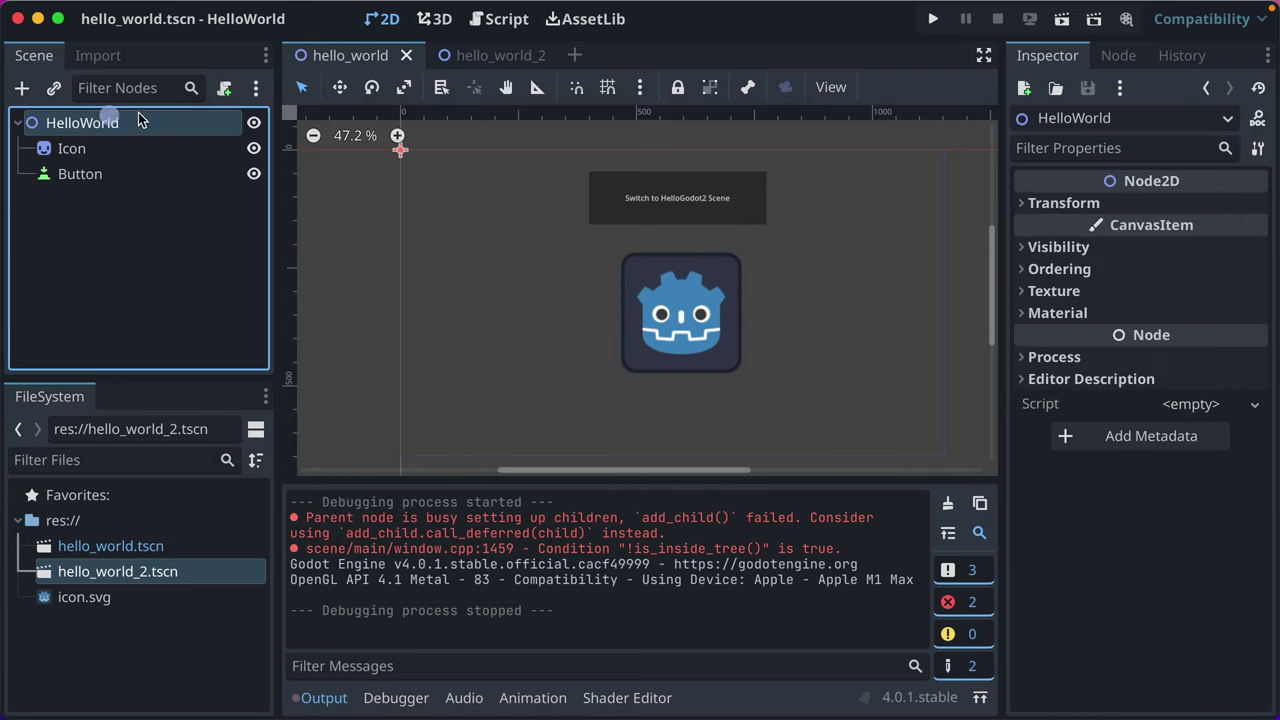
{"action": "left_click", "coordinate": [226, 91]}
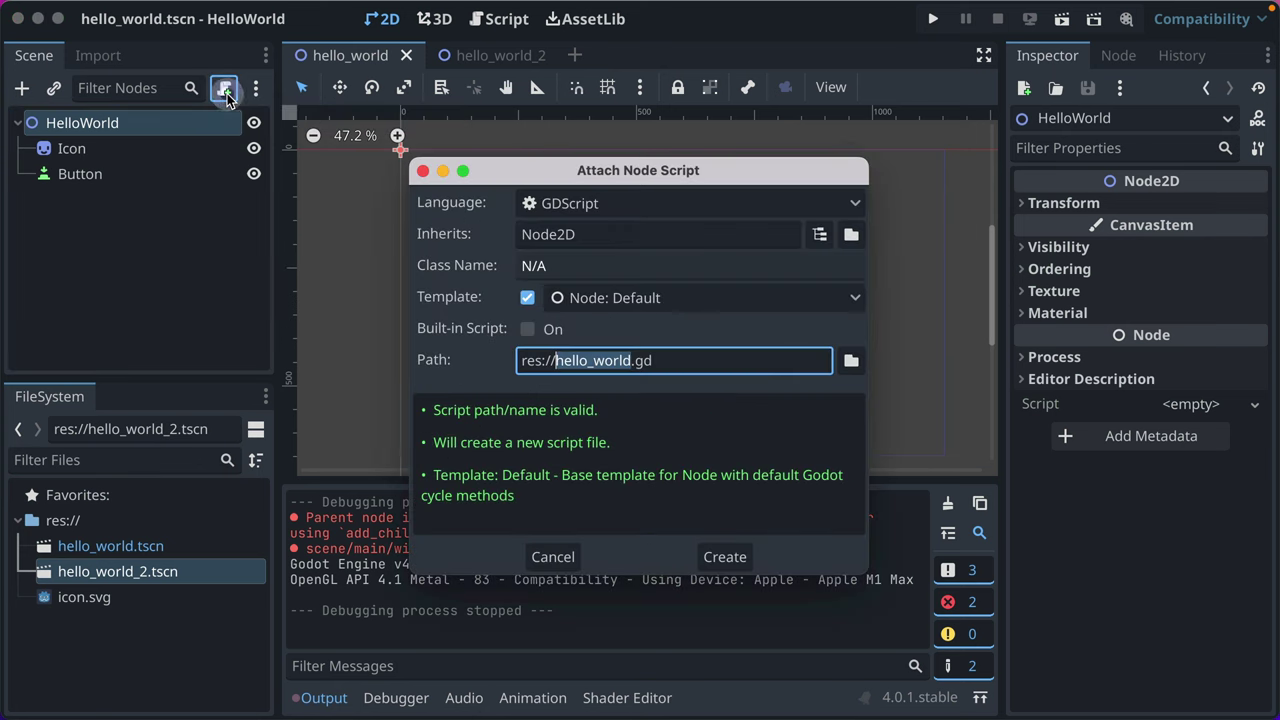
{"action": "left_click", "coordinate": [608, 205]}
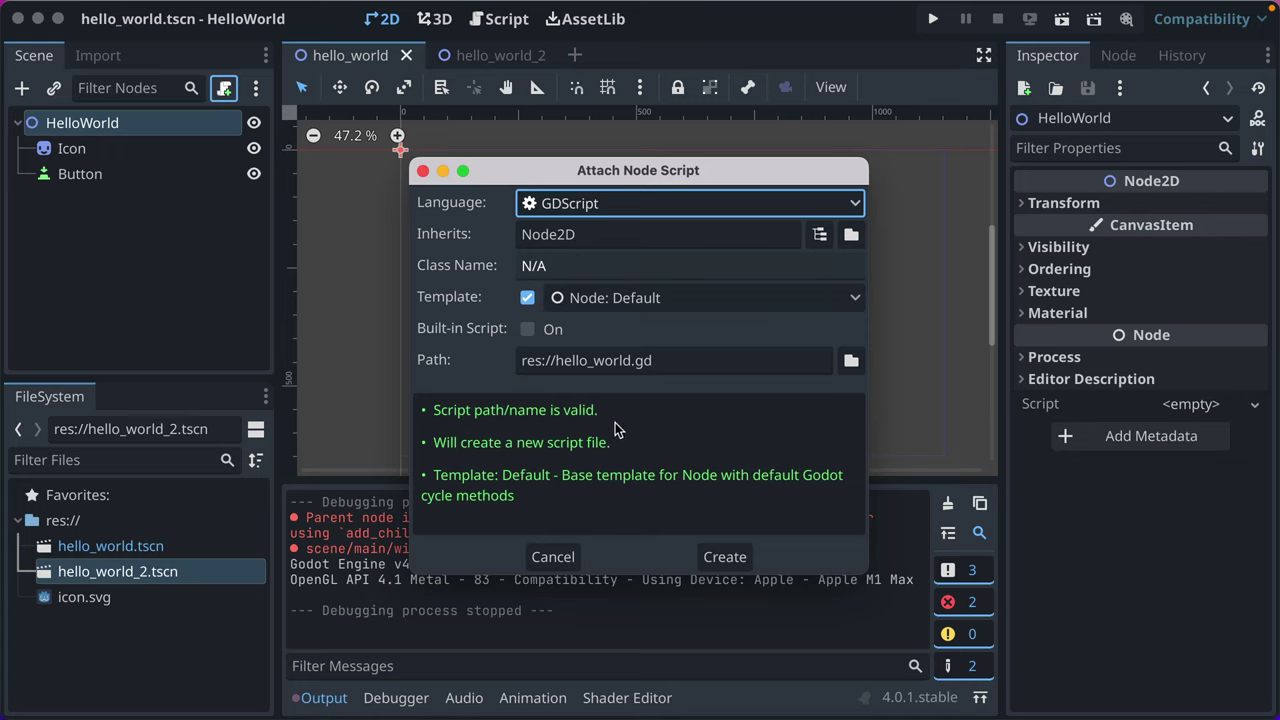
{"action": "left_click", "coordinate": [728, 560]}
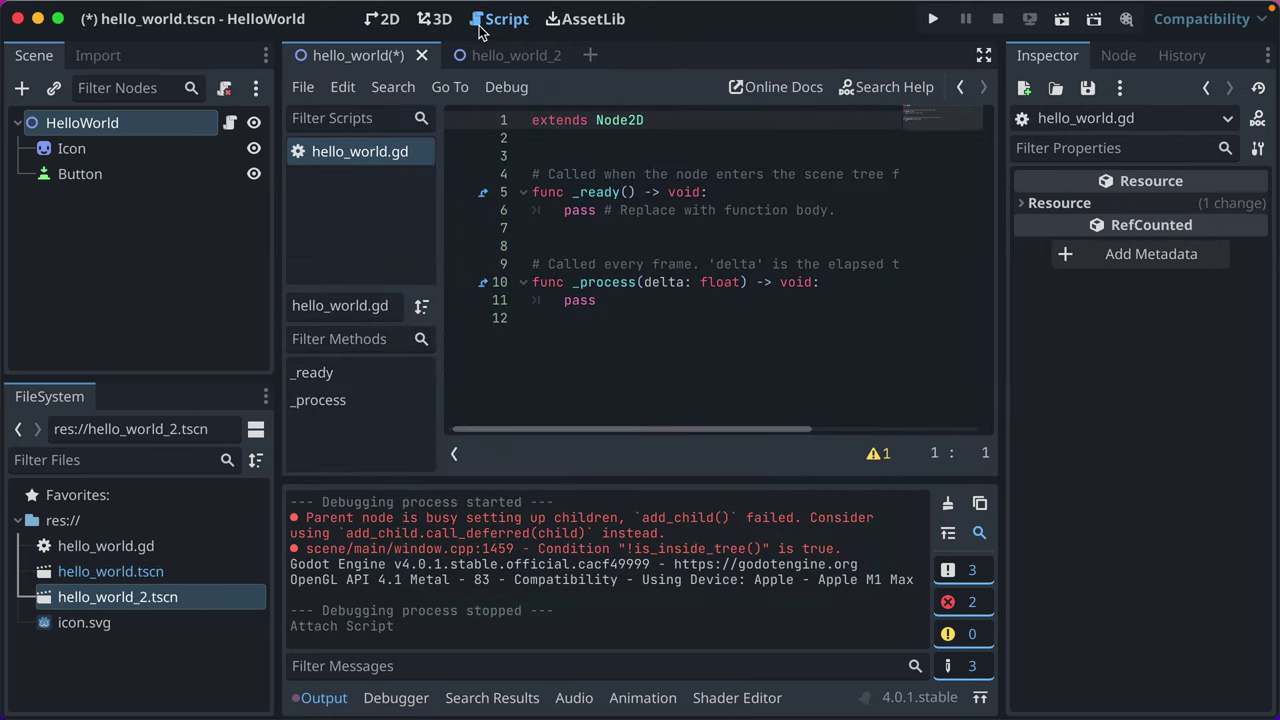
Remove the void return types from _ready and _process and the float hint from delta, and save the script
{"action": "left_click", "coordinate": [387, 24]}
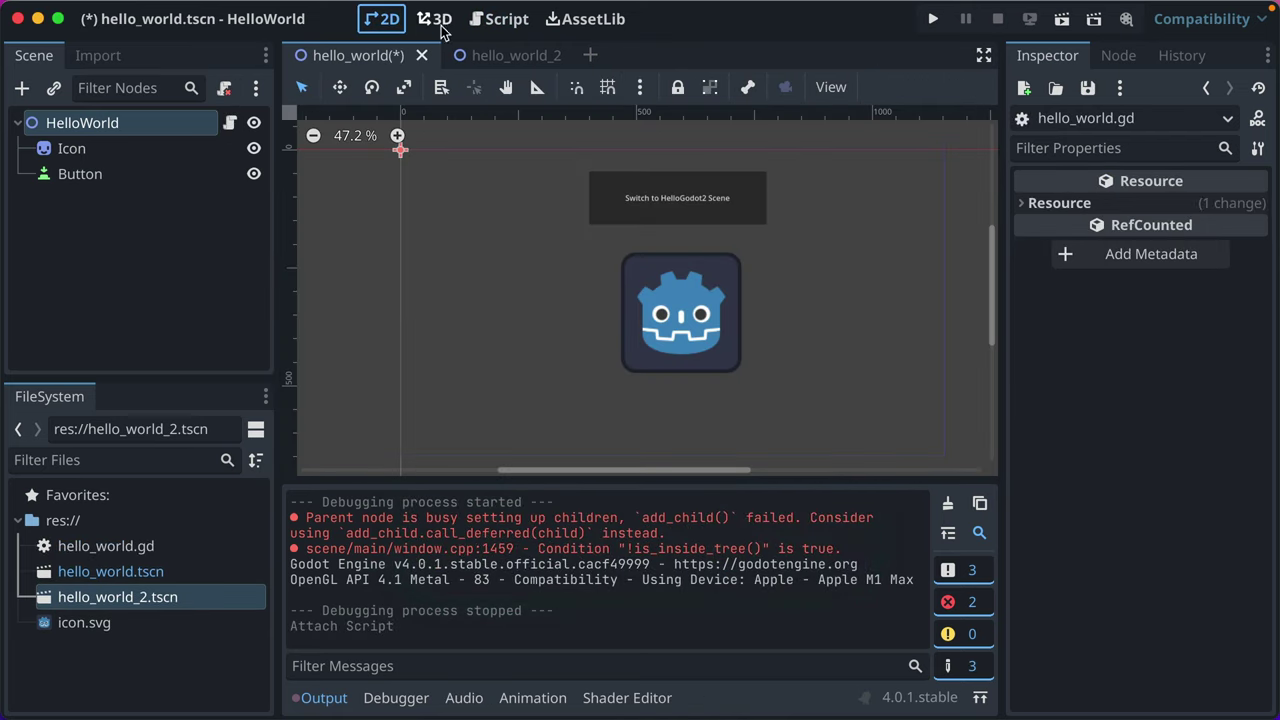
{"action": "left_click", "coordinate": [503, 24]}
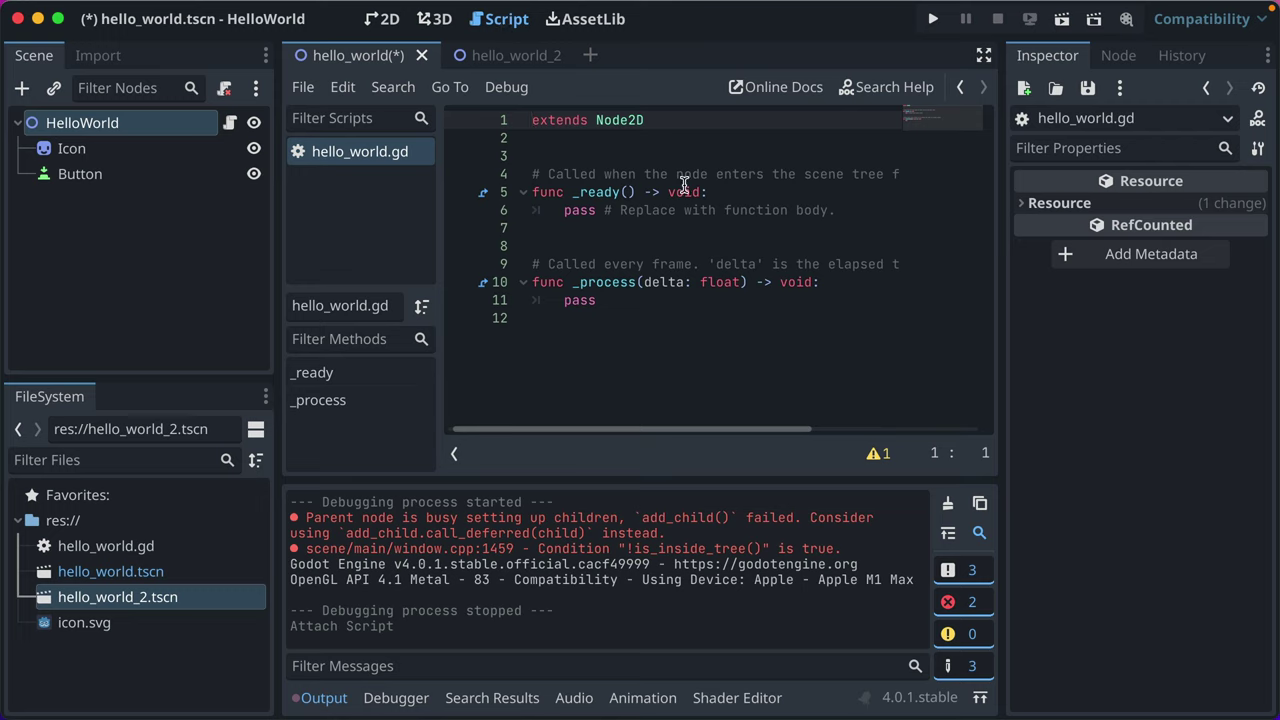
{"action": "left_click_drag", "start_coordinate": [668, 191], "coordinate": [708, 191]}
{"action": "key", "text": "BackSpace"}
{"action": "key", "text": "BackSpace"}
{"action": "key", "text": "BackSpace"}
{"action": "key", "text": "BackSpace"}
{"action": "key", "text": "BackSpace"}
{"action": "left_click_drag", "start_coordinate": [748, 283], "coordinate": [690, 283]}
{"action": "key", "text": "BackSpace"}
{"action": "key", "text": "BackSpace"}
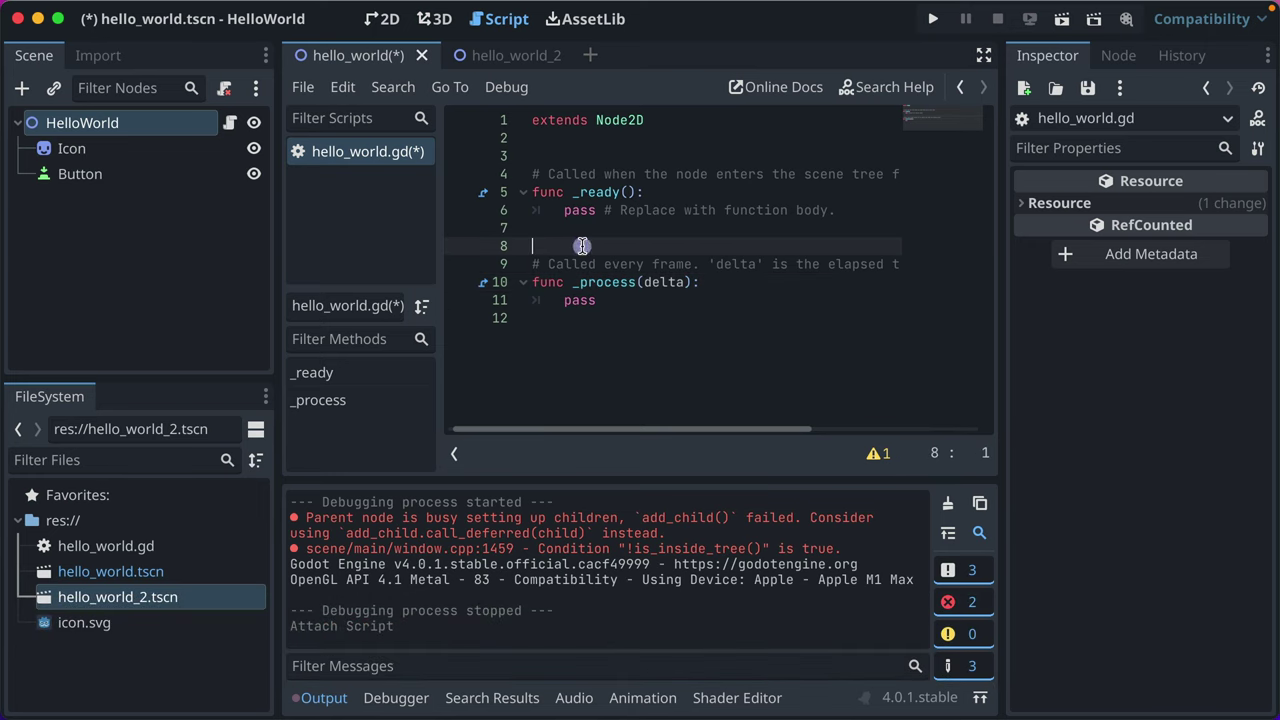
{"action": "left_click_drag", "start_coordinate": [540, 158], "coordinate": [604, 246]}
{"action": "left_click", "coordinate": [604, 246]}
{"action": "left_click_drag", "start_coordinate": [637, 334], "coordinate": [560, 192]}
{"action": "left_click", "coordinate": [675, 388]}
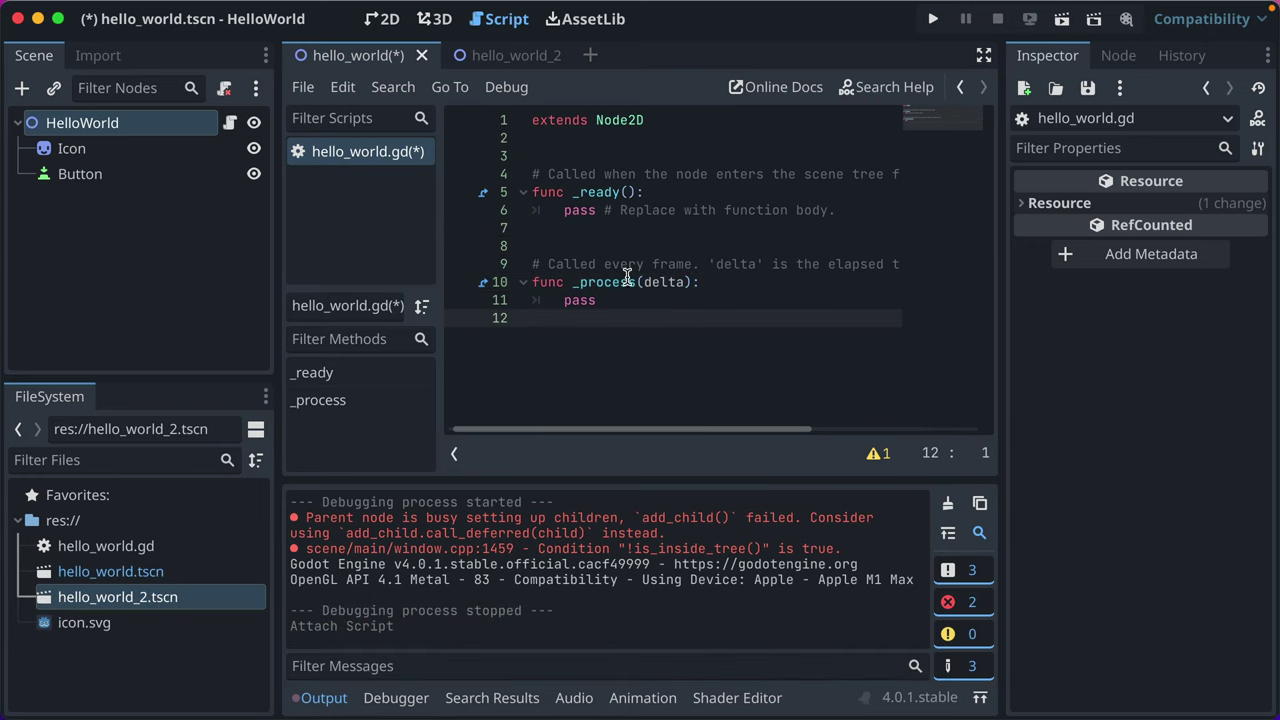
{"action": "key", "text": "super+s"}
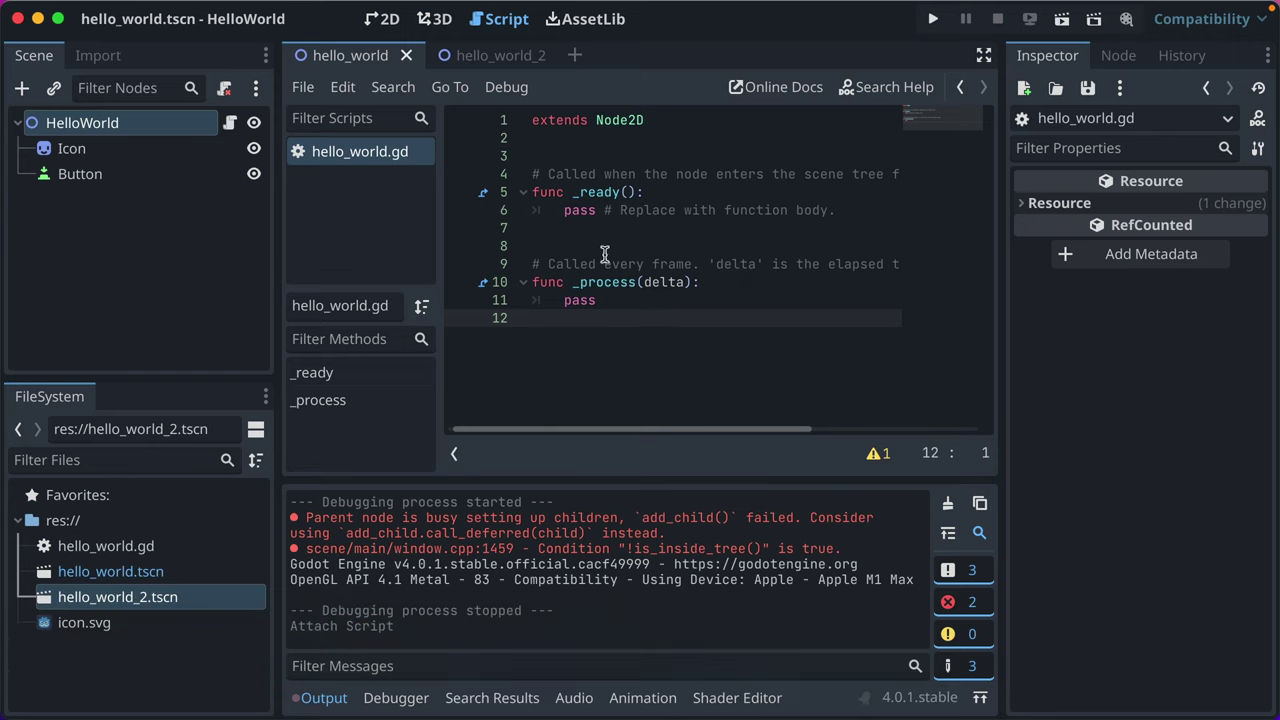
{"action": "left_click", "coordinate": [592, 194]}
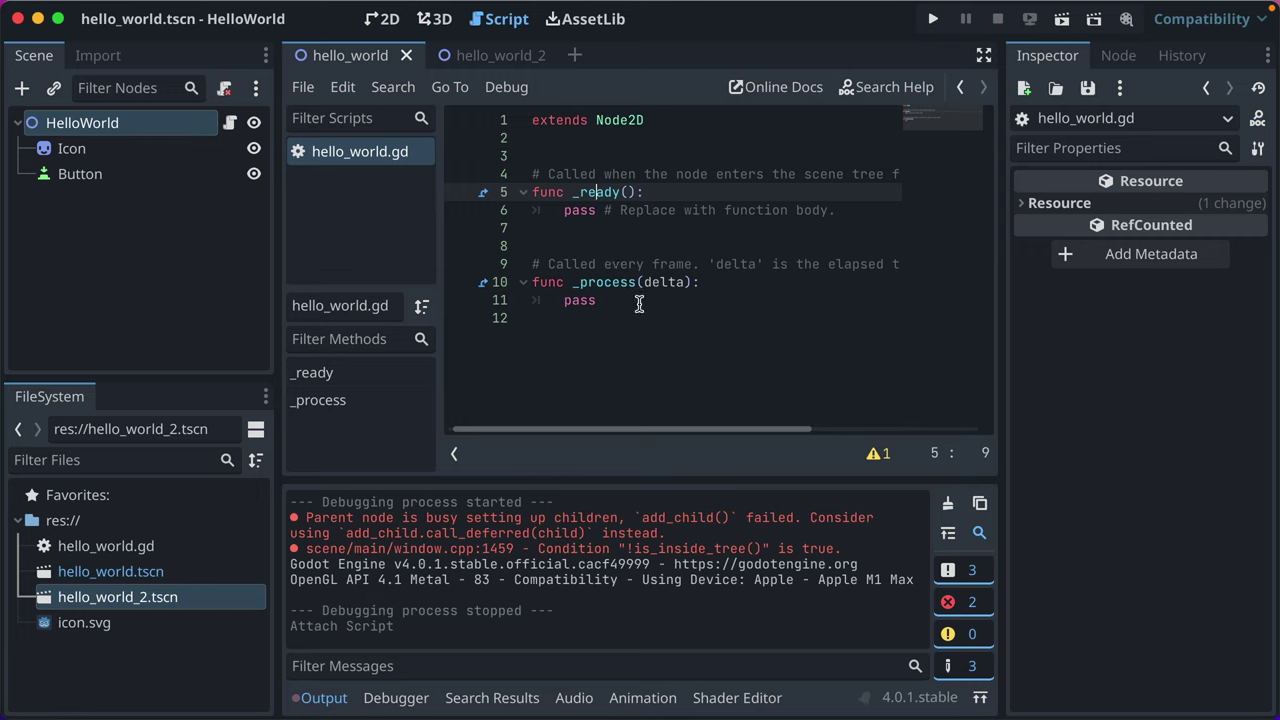
{"action": "left_click_drag", "start_coordinate": [638, 304], "coordinate": [560, 264]}
{"action": "left_click", "coordinate": [548, 264]}
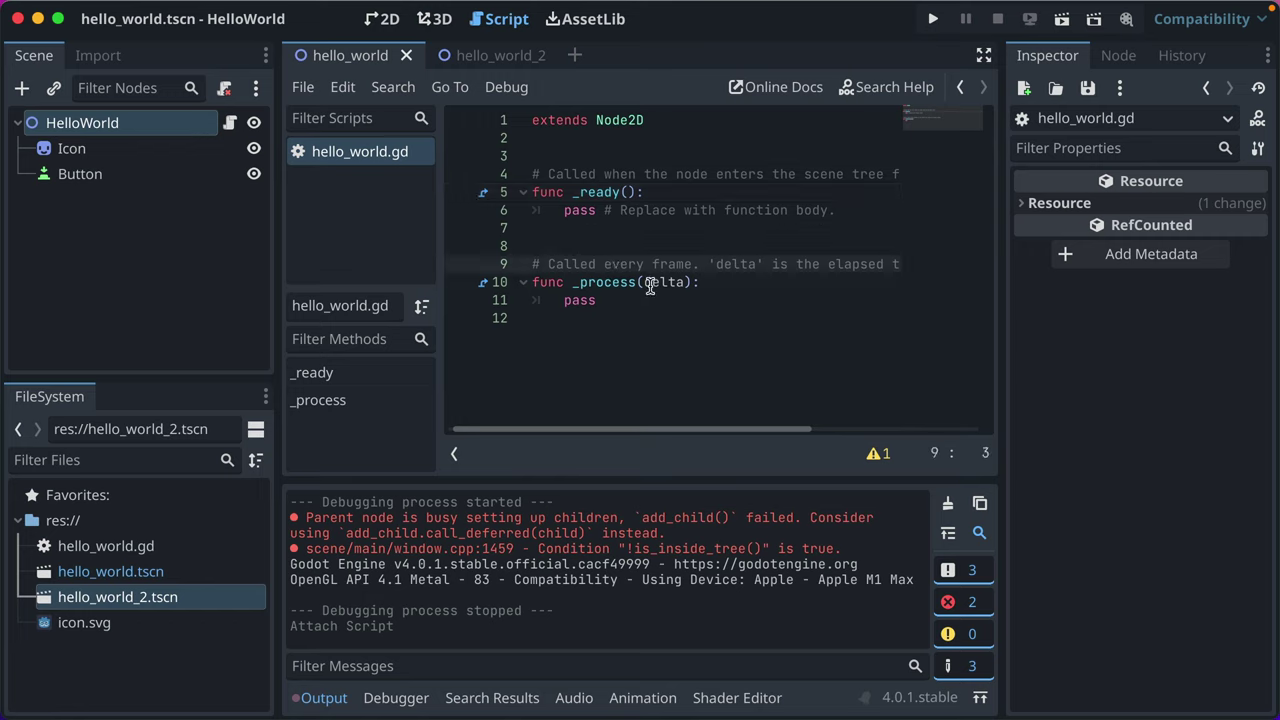
Add print("hello world!") as the first line of the _process function and run the saved project
{"action": "left_click", "coordinate": [635, 300]}
{"action": "left_click", "coordinate": [704, 265]}
{"action": "left_click", "coordinate": [710, 282]}
{"action": "key", "text": "Return"}
{"action": "type", "text": "print"}
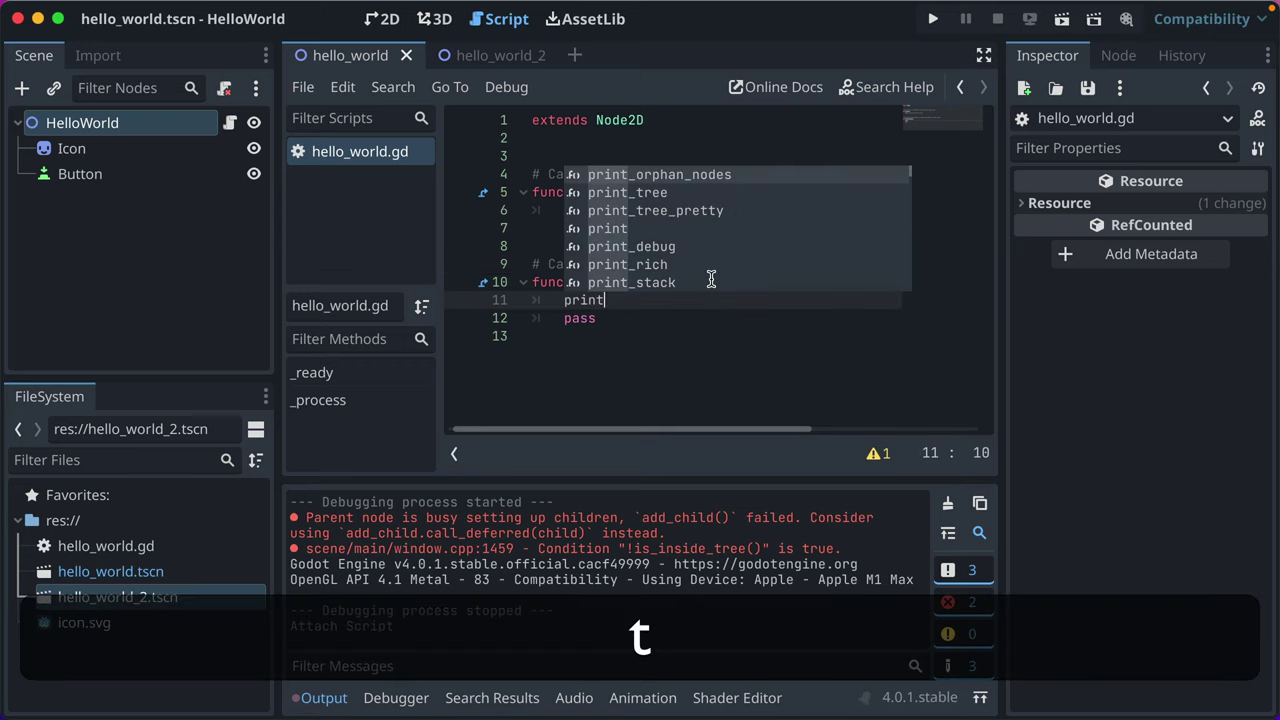
{"action": "key", "text": "Down"}
{"action": "key", "text": "Down"}
{"action": "key", "text": "Down"}
{"action": "key", "text": "Return"}
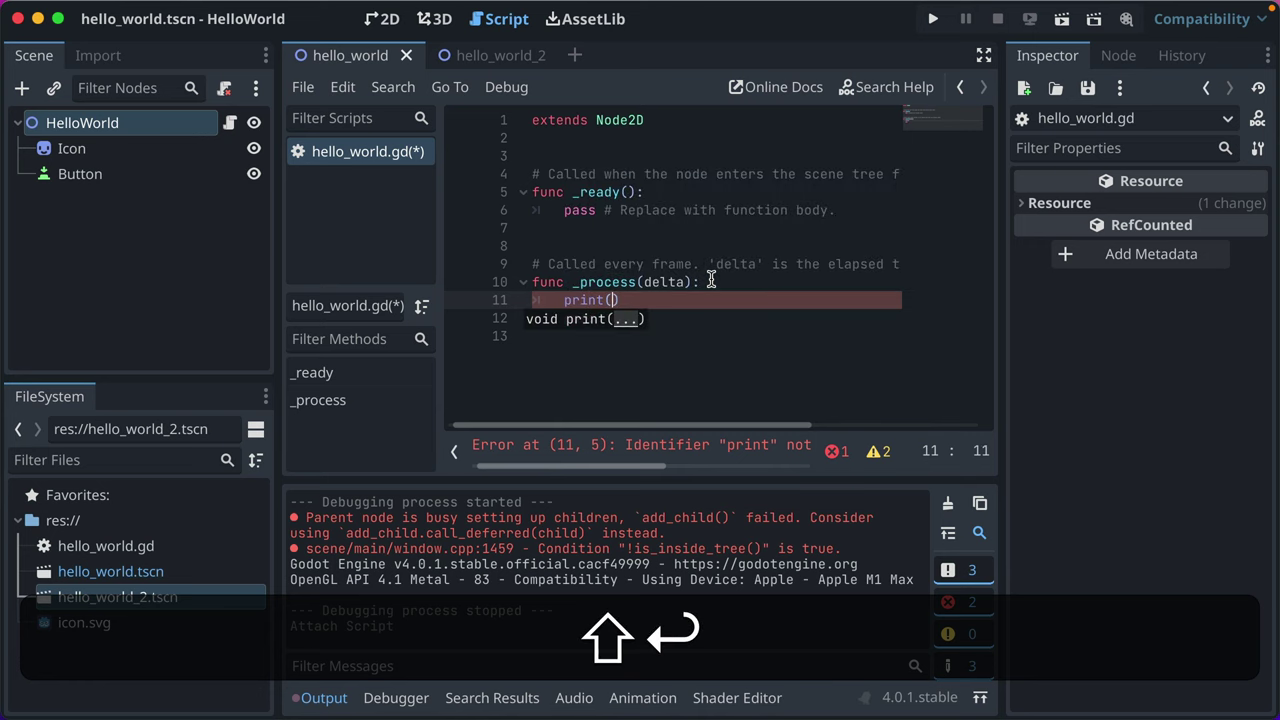
{"action": "type", "text": "\"hello world!"}
{"action": "key", "text": "shift+super+s"}
{"action": "key", "text": "super+s"}
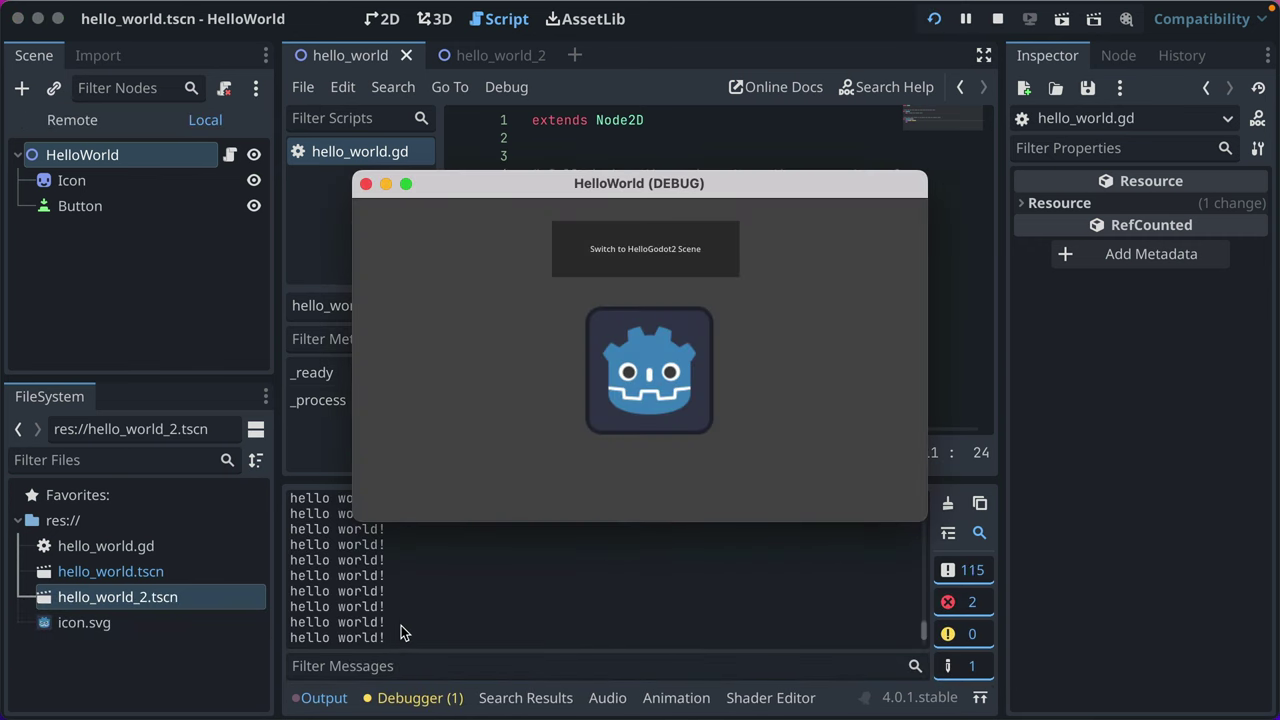
Examine the messages printed in the output log while the game runs, and stop the game
{"action": "left_click", "coordinate": [419, 646]}
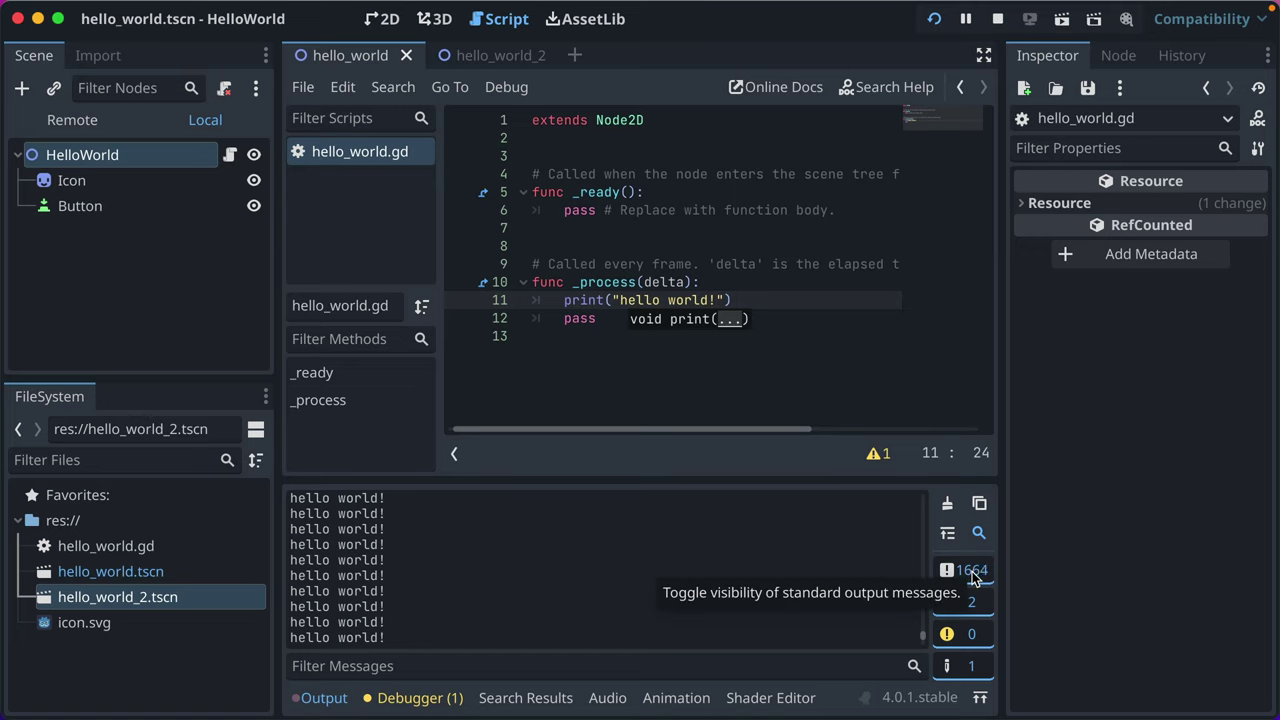
{"action": "key", "text": "super+Tab"}
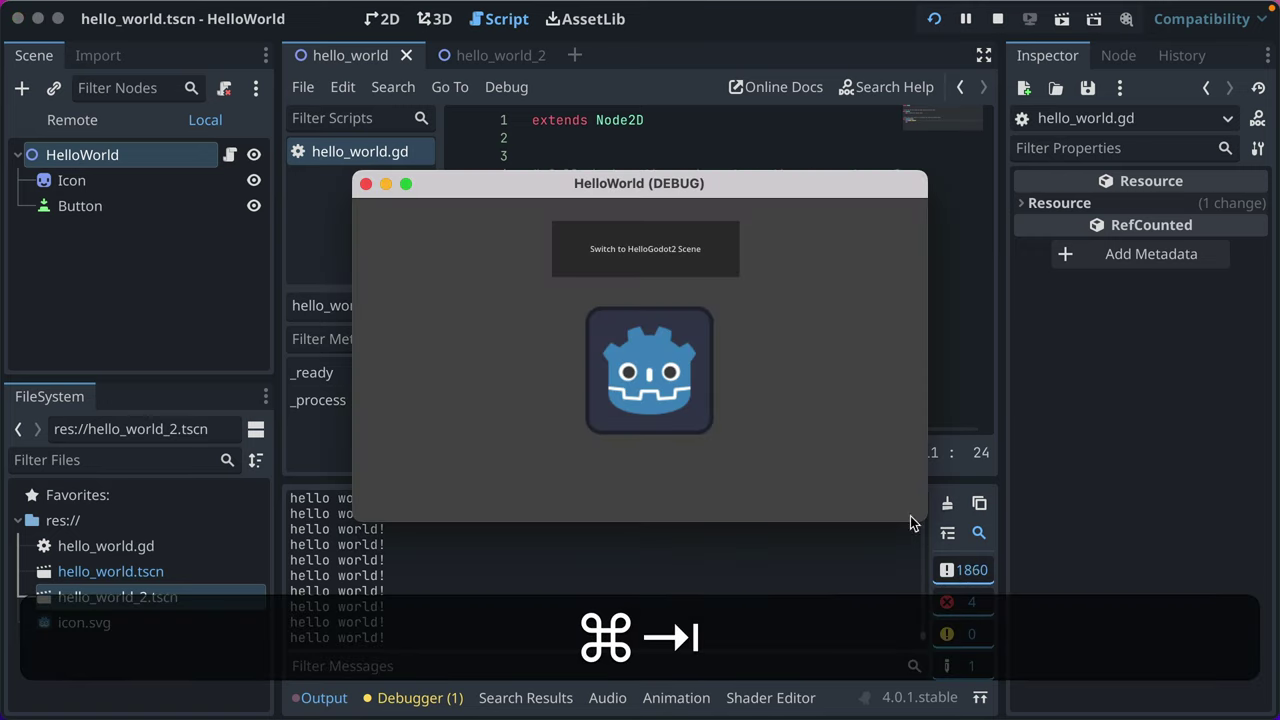
{"action": "key", "text": "super+Tab"}
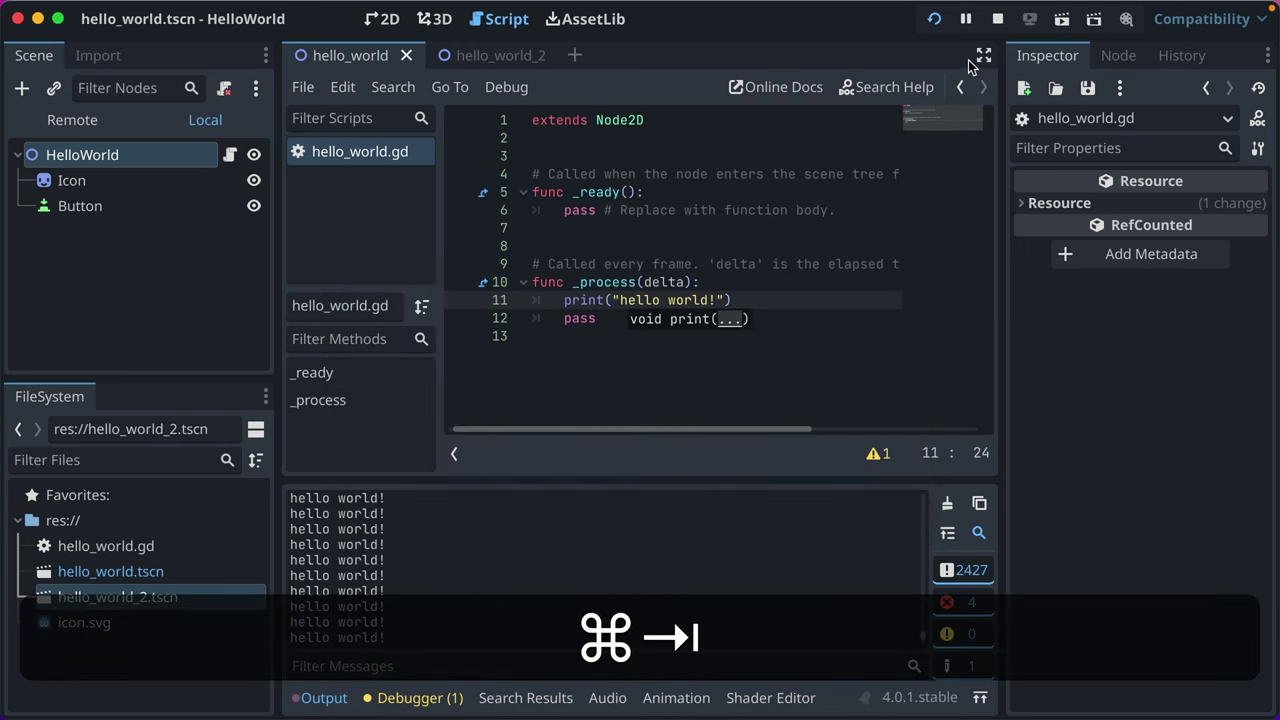
{"action": "left_click", "coordinate": [998, 20]}
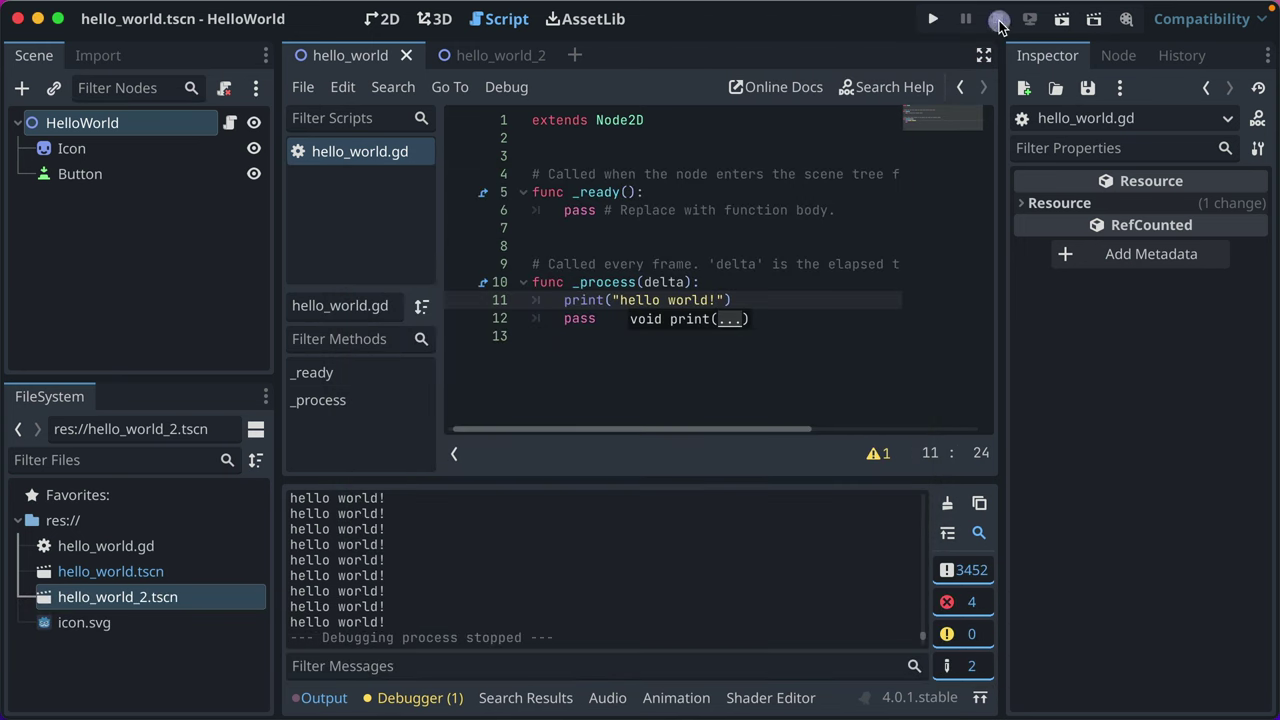
Delete the print statement from the _process function, leaving its empty line above pass
{"action": "left_click_drag", "start_coordinate": [708, 300], "coordinate": [556, 307]}
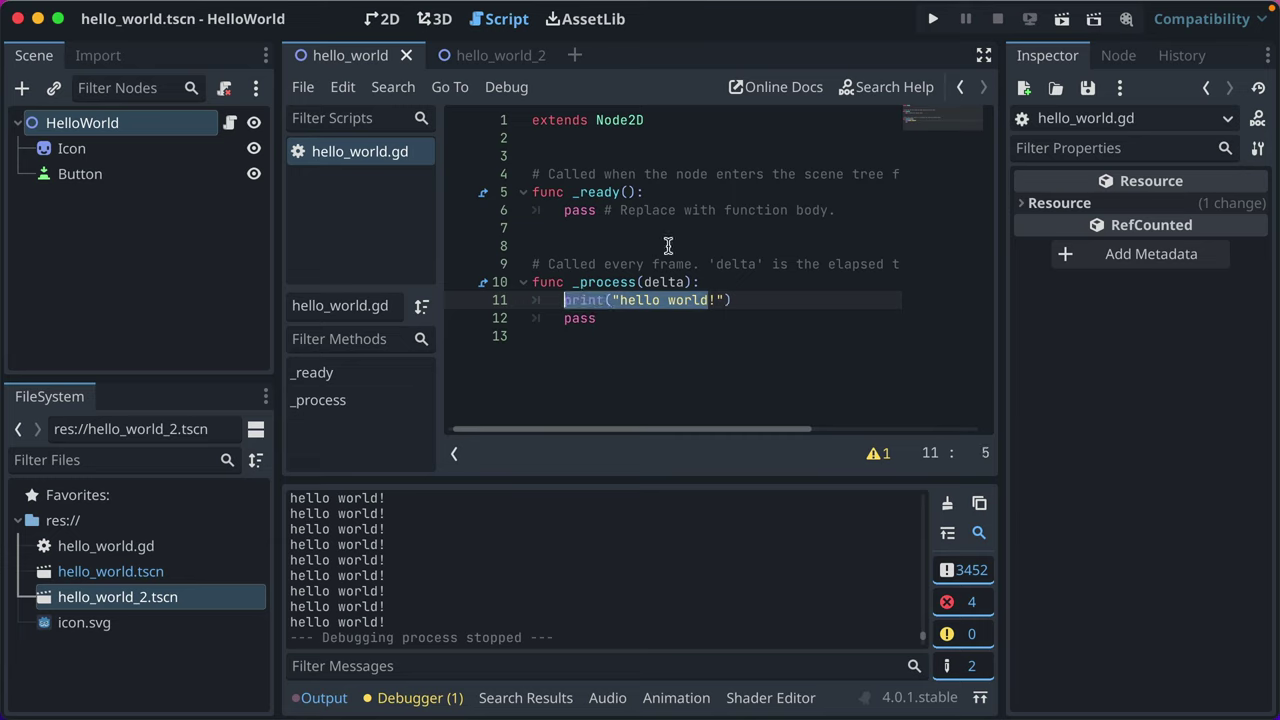
{"action": "left_click_drag", "start_coordinate": [732, 300], "coordinate": [556, 298]}
{"action": "key", "text": "BackSpace"}
{"action": "left_click_drag", "start_coordinate": [584, 320], "coordinate": [576, 332]}
{"action": "left_click", "coordinate": [560, 300]}
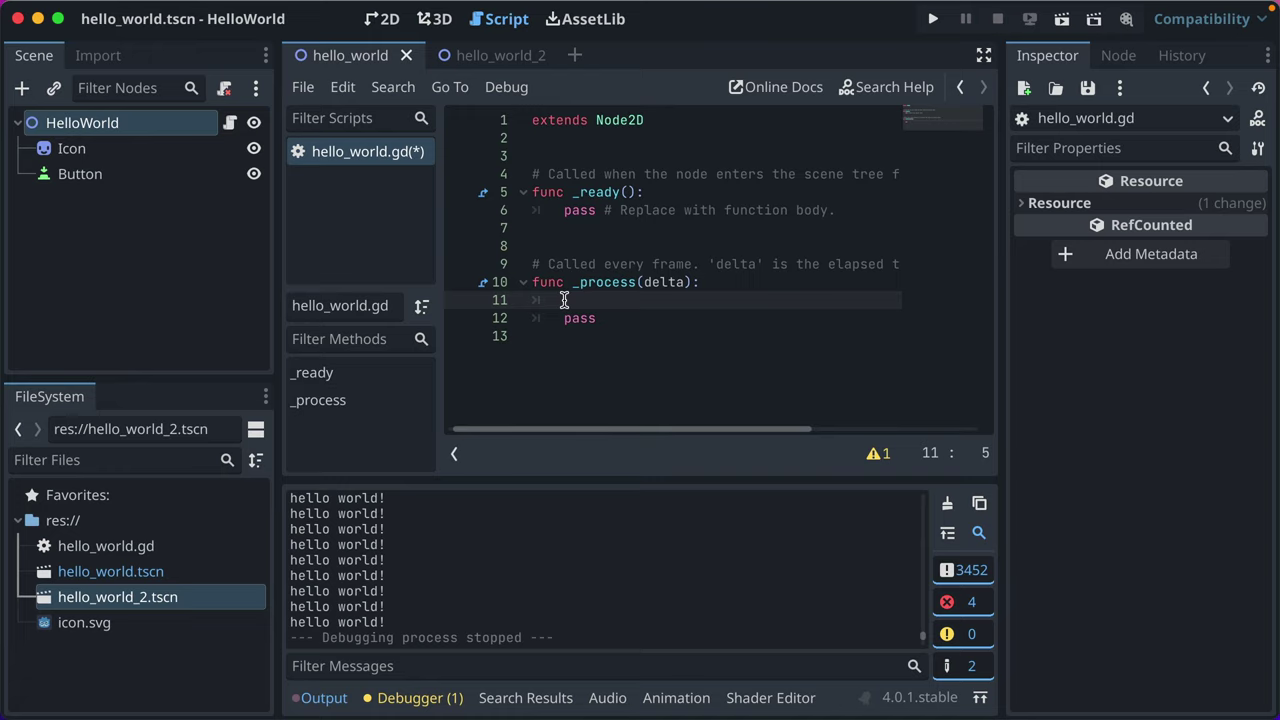
Begin a statement with $Icon. on the empty line in _process, and check the icon sprite in the 2D view
{"action": "key", "text": "shift"}
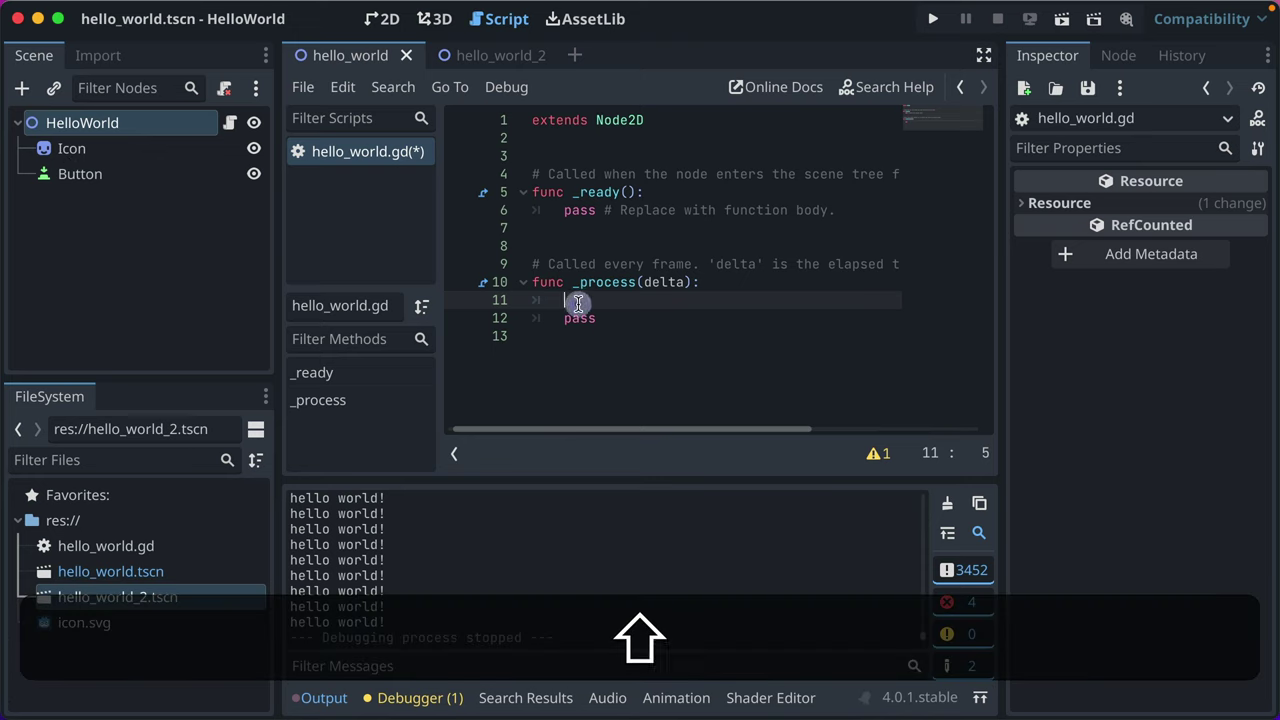
{"action": "type", "text": "$"}
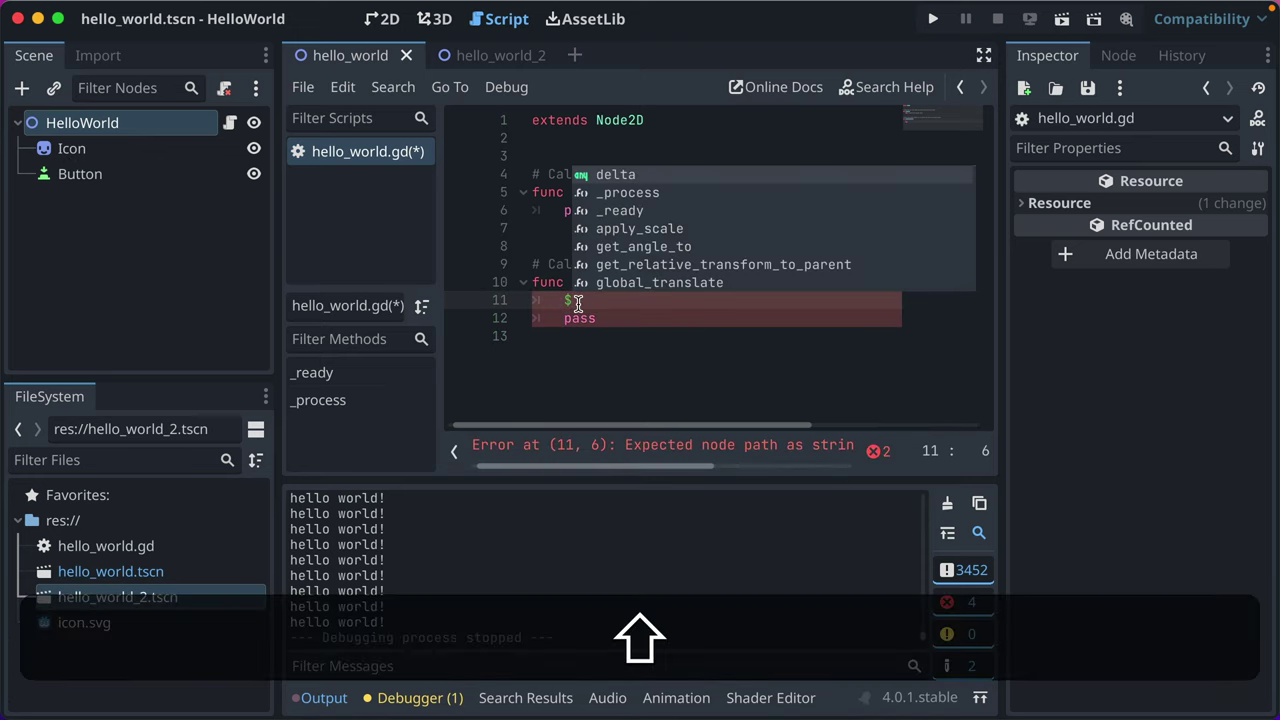
{"action": "type", "text": "Icon"}
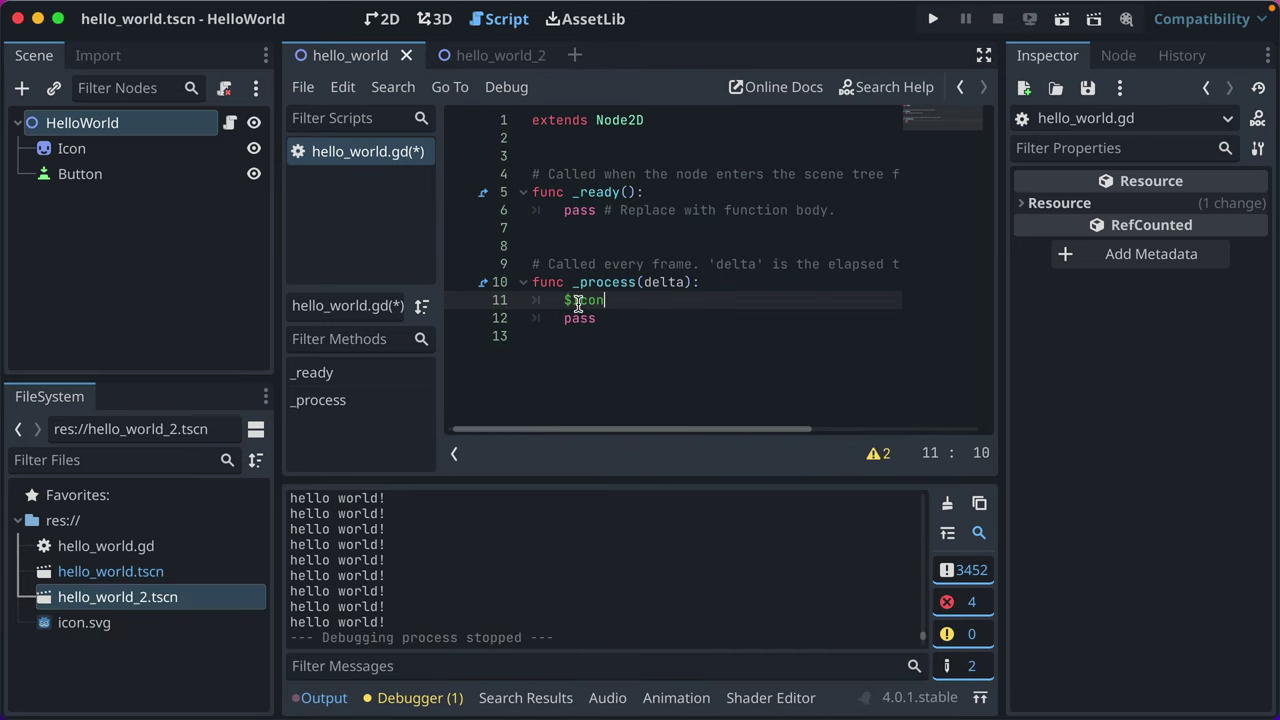
{"action": "type", "text": "."}
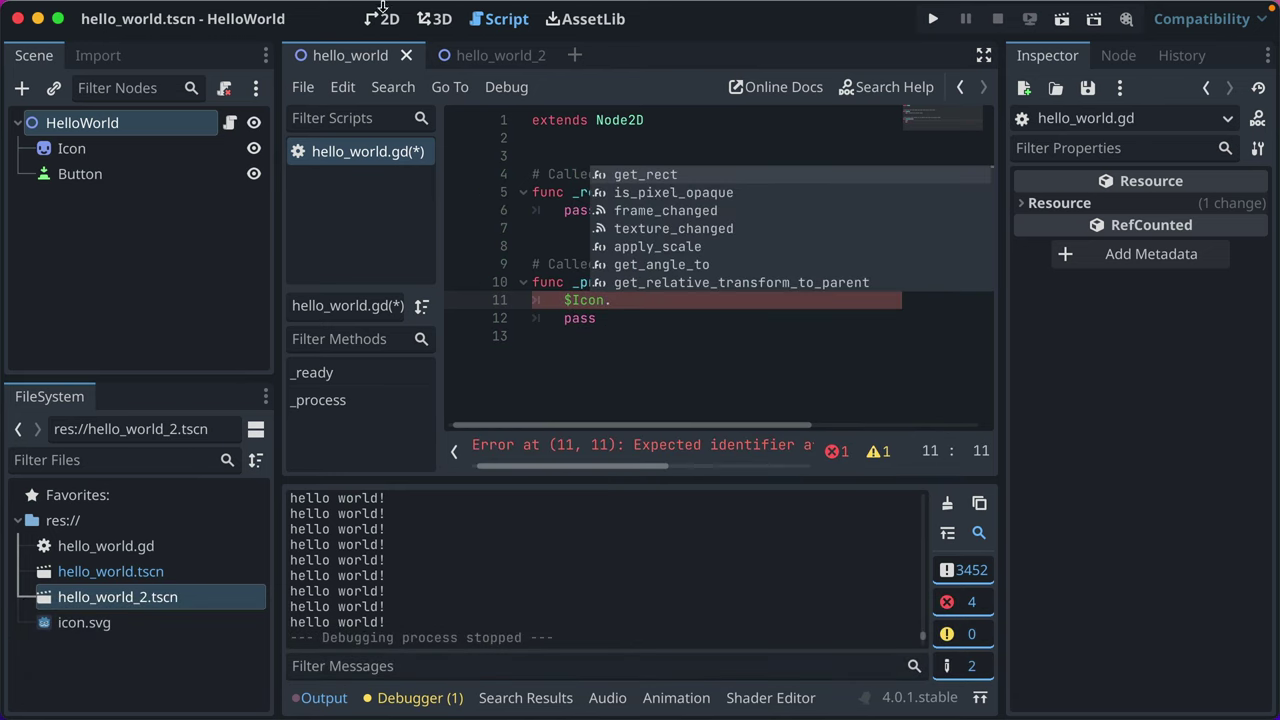
{"action": "left_click", "coordinate": [368, 19]}
{"action": "left_click", "coordinate": [663, 277]}
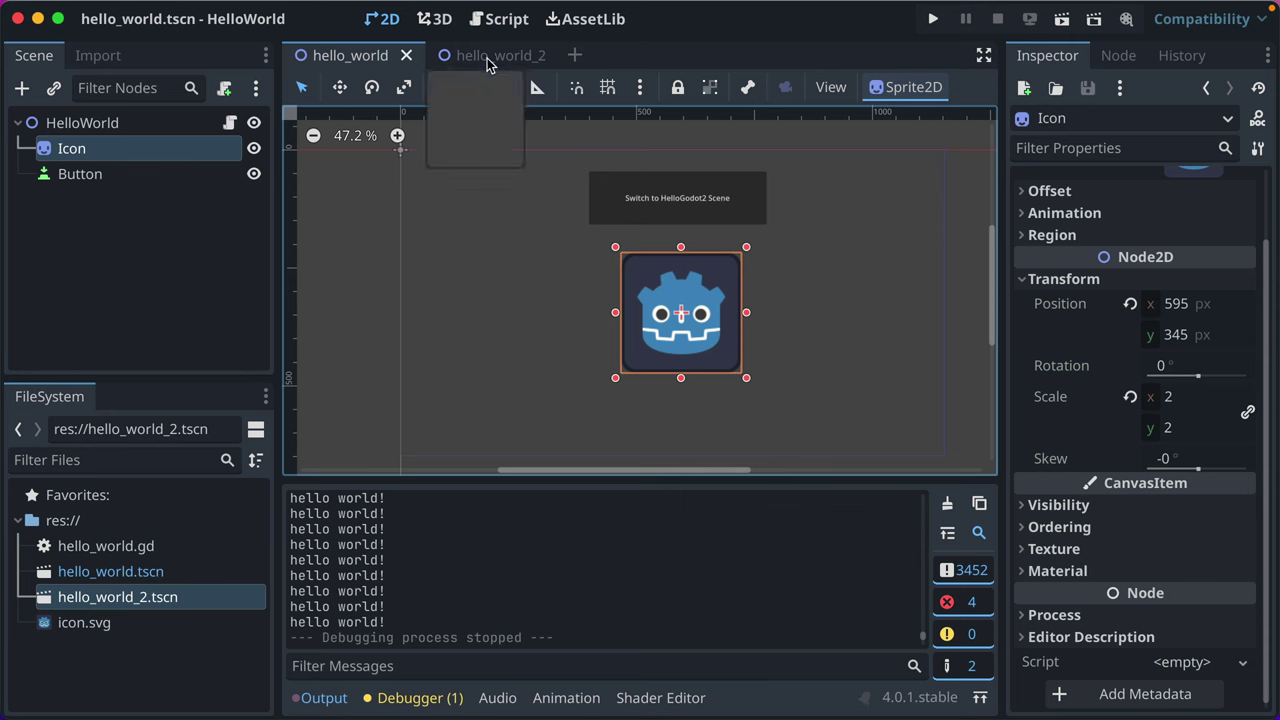
{"action": "left_click", "coordinate": [500, 19]}
{"action": "left_click", "coordinate": [623, 300]}
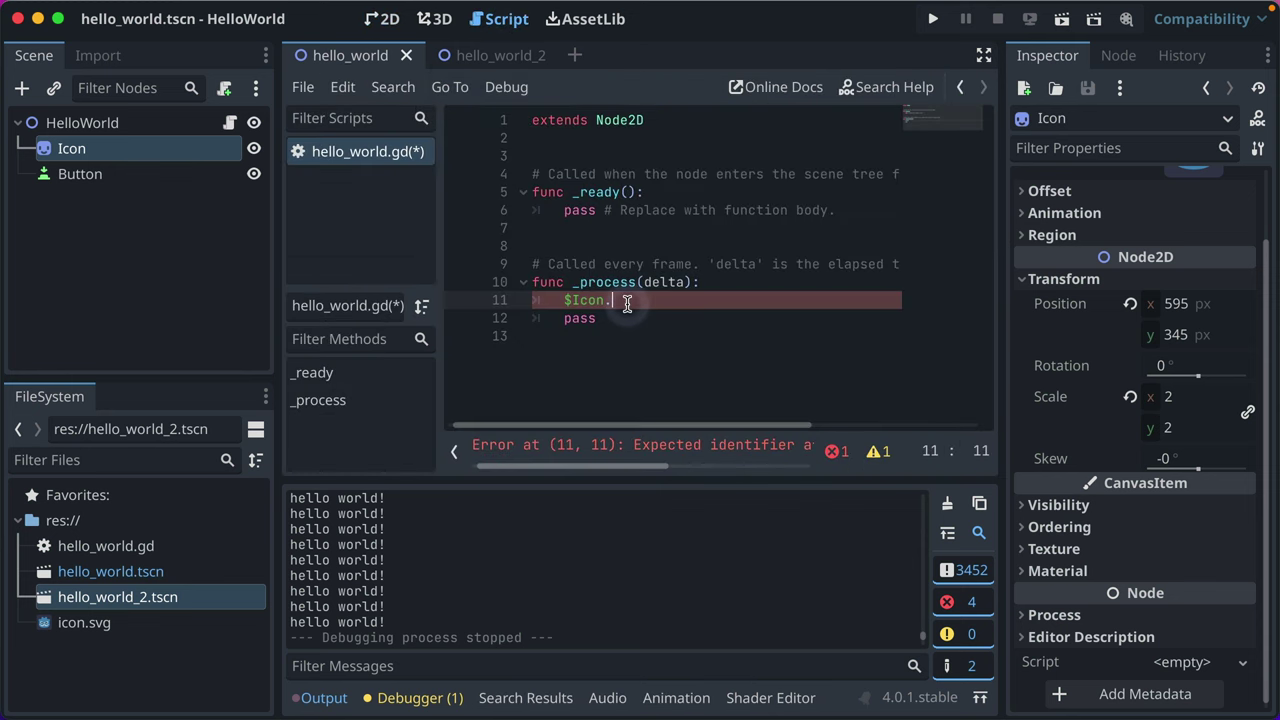
Complete the statement as $Icon.rotate(delta) and save the script
{"action": "type", "text": "roti"}
{"action": "key", "text": "BackSpace"}
{"action": "key", "text": "Return"}
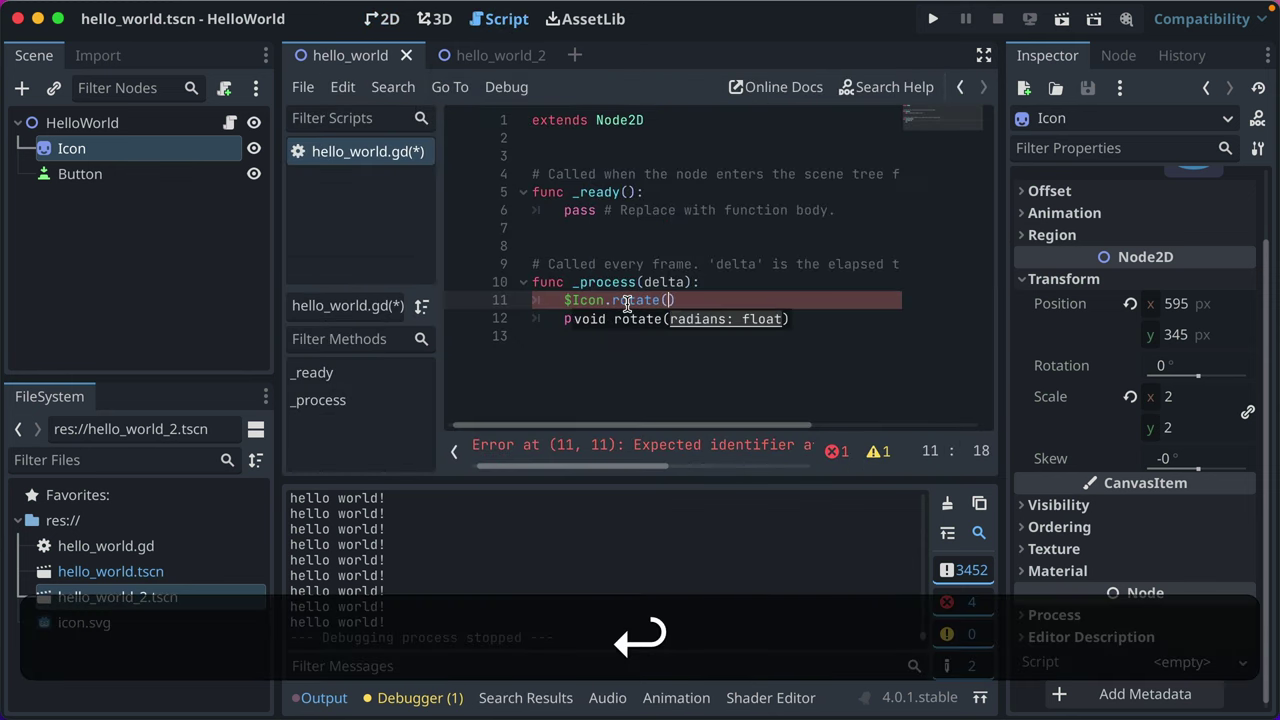
{"action": "type", "text": "delt"}
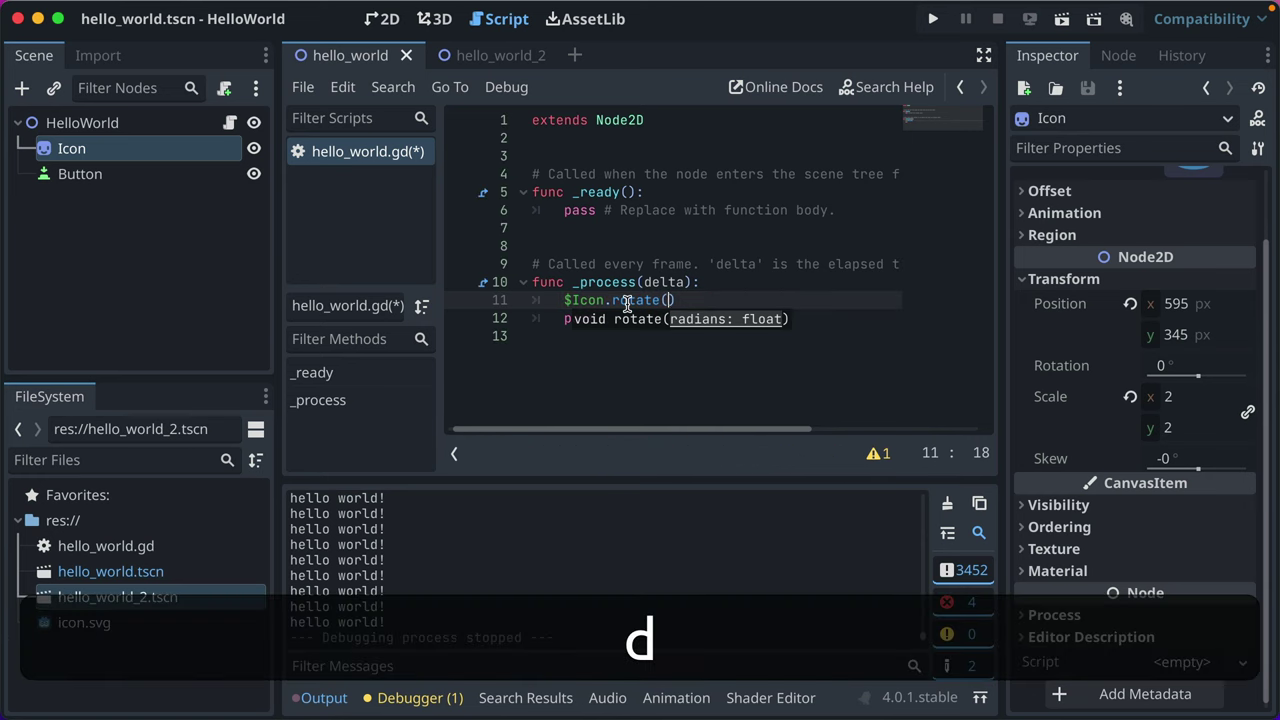
{"action": "type", "text": "a"}
{"action": "left_click", "coordinate": [714, 317]}
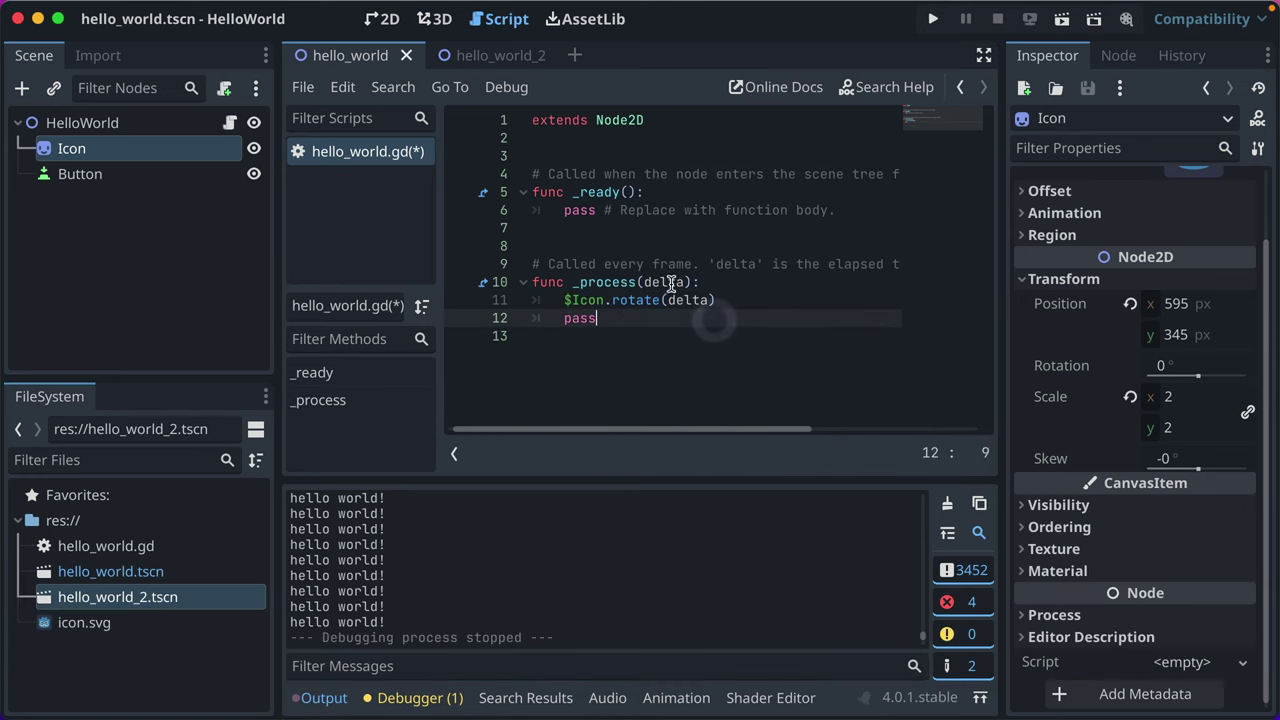
{"action": "scroll", "coordinate": [654, 277], "scroll_direction": "right", "scroll_amount": 5}
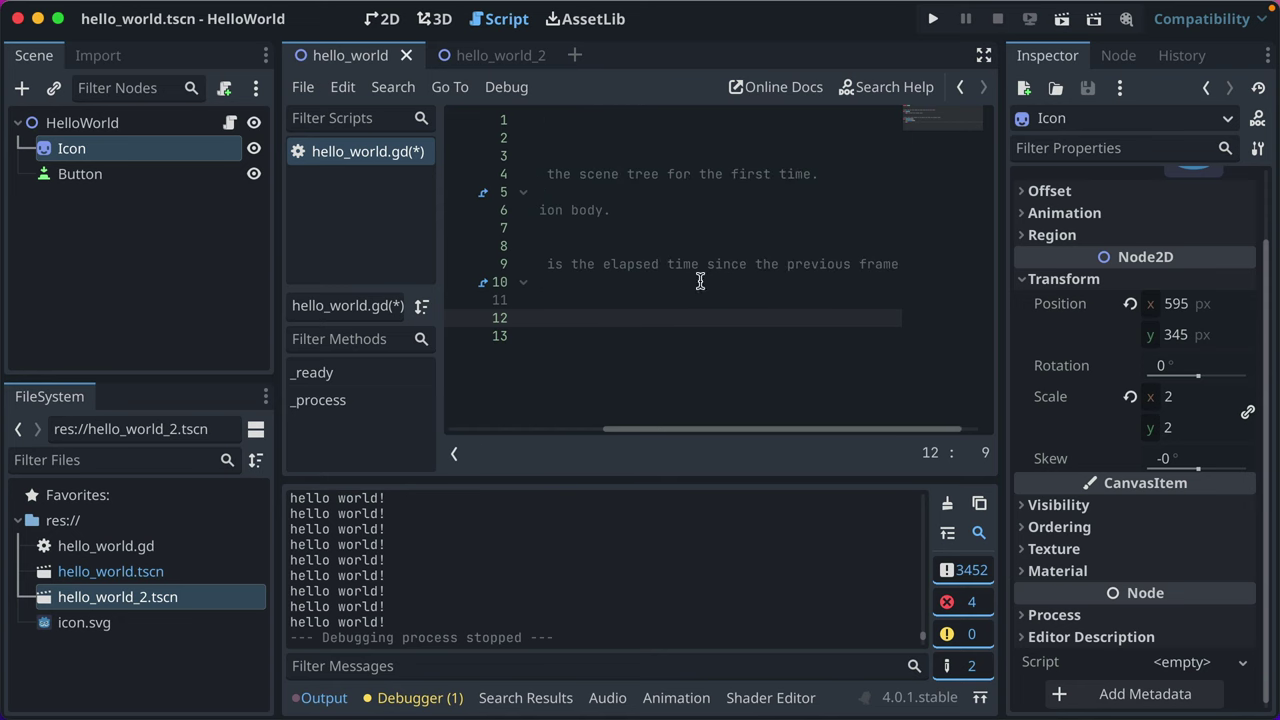
{"action": "scroll", "coordinate": [719, 279], "scroll_direction": "left", "scroll_amount": 5}
{"action": "left_click", "coordinate": [728, 299]}
{"action": "key", "text": "super+s"}
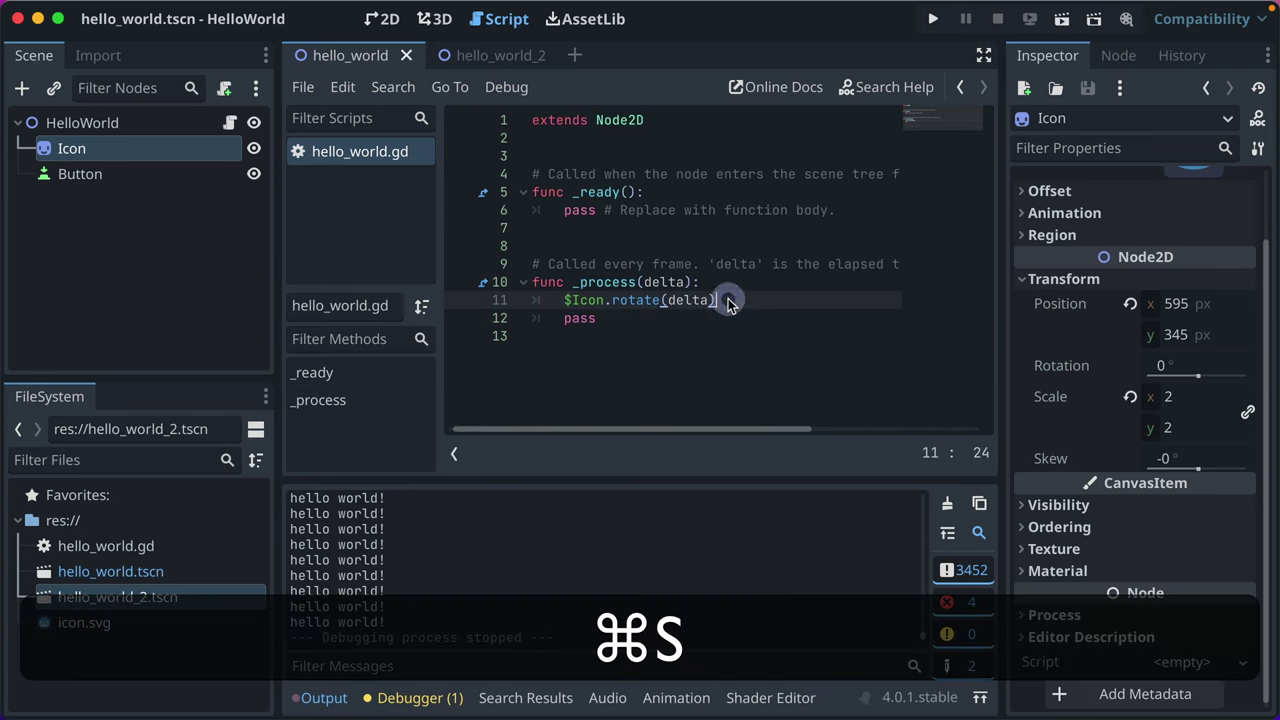
Run the project to check the icon's rotation, try the scene-switch button in the game, and close the game
{"action": "left_click", "coordinate": [930, 20]}
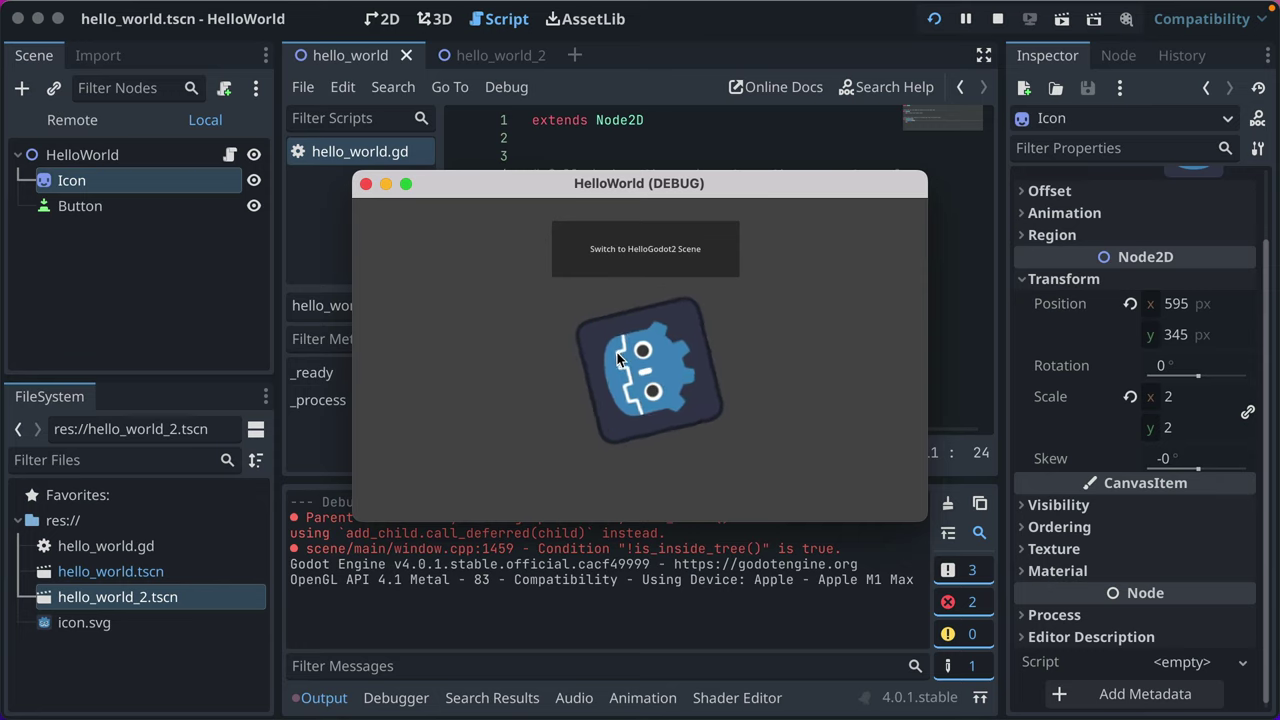
{"action": "left_click", "coordinate": [679, 247]}
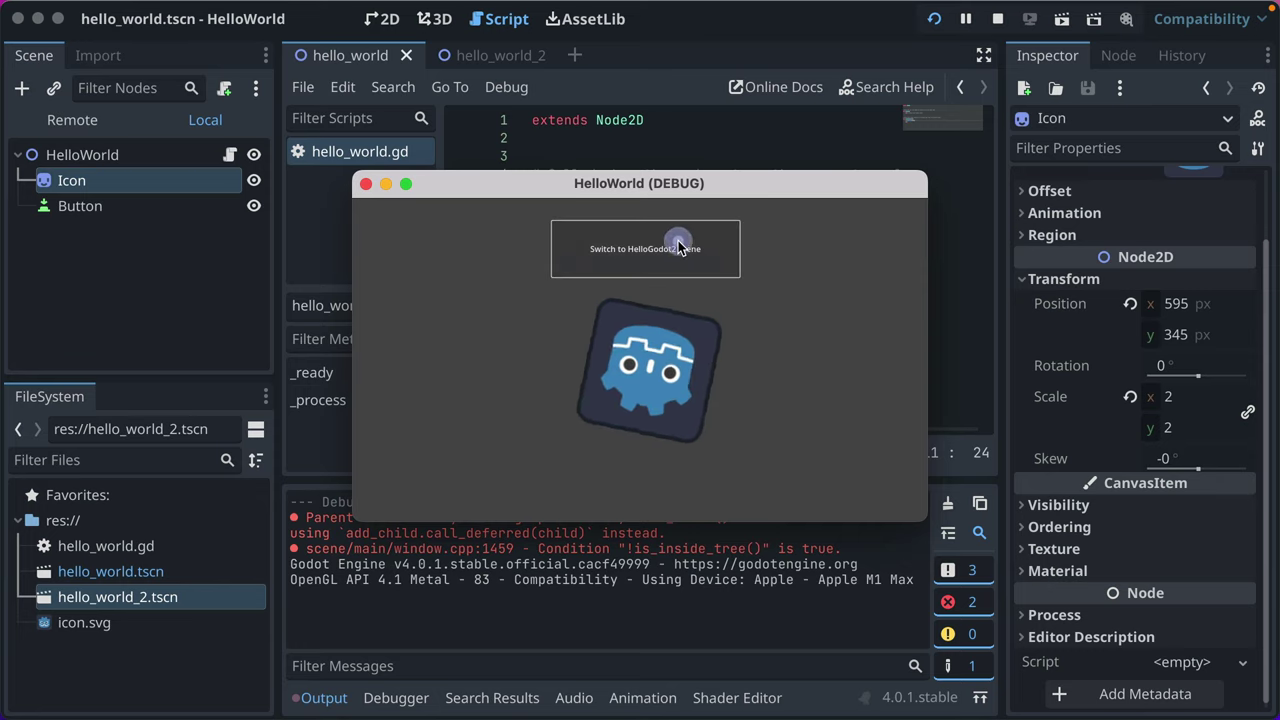
{"action": "left_click", "coordinate": [367, 186]}
{"action": "key", "text": "Return"}
{"action": "type", "text": "pass"}
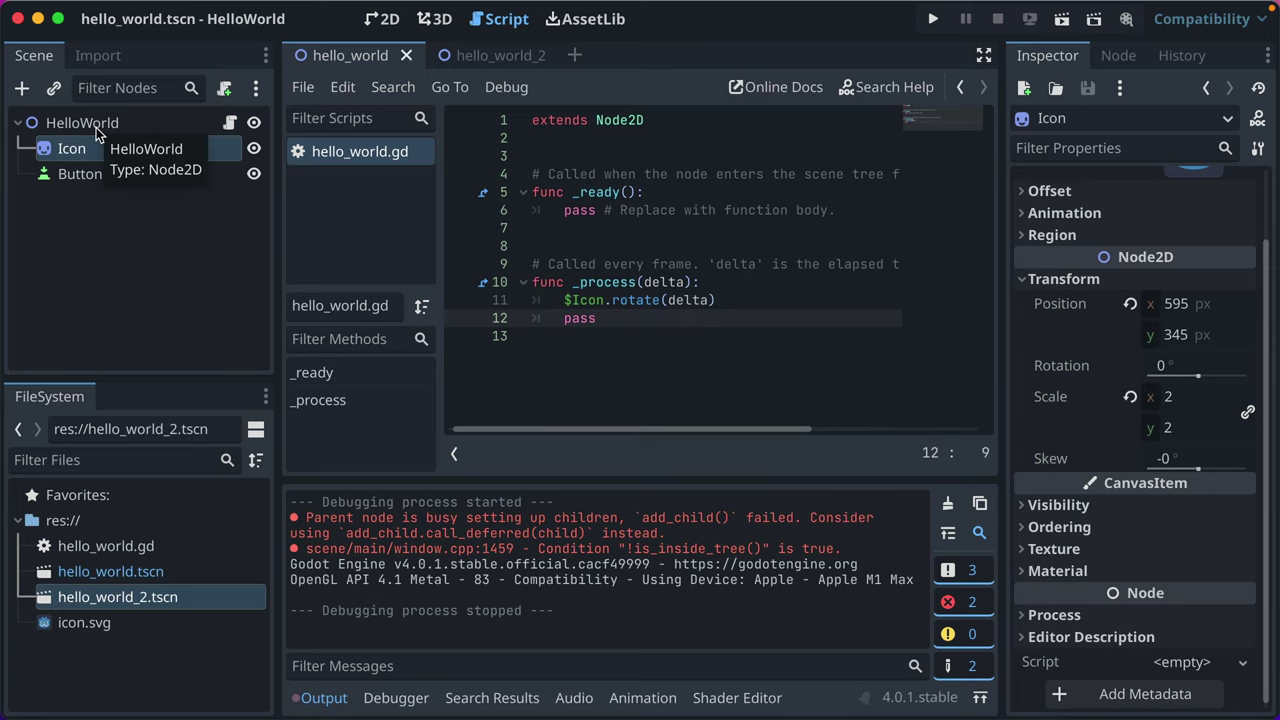
Connect the scene-switch button's pressed() signal to the HelloWorld node's script with the receiver method _on_button_pressed
{"action": "left_click", "coordinate": [383, 18]}
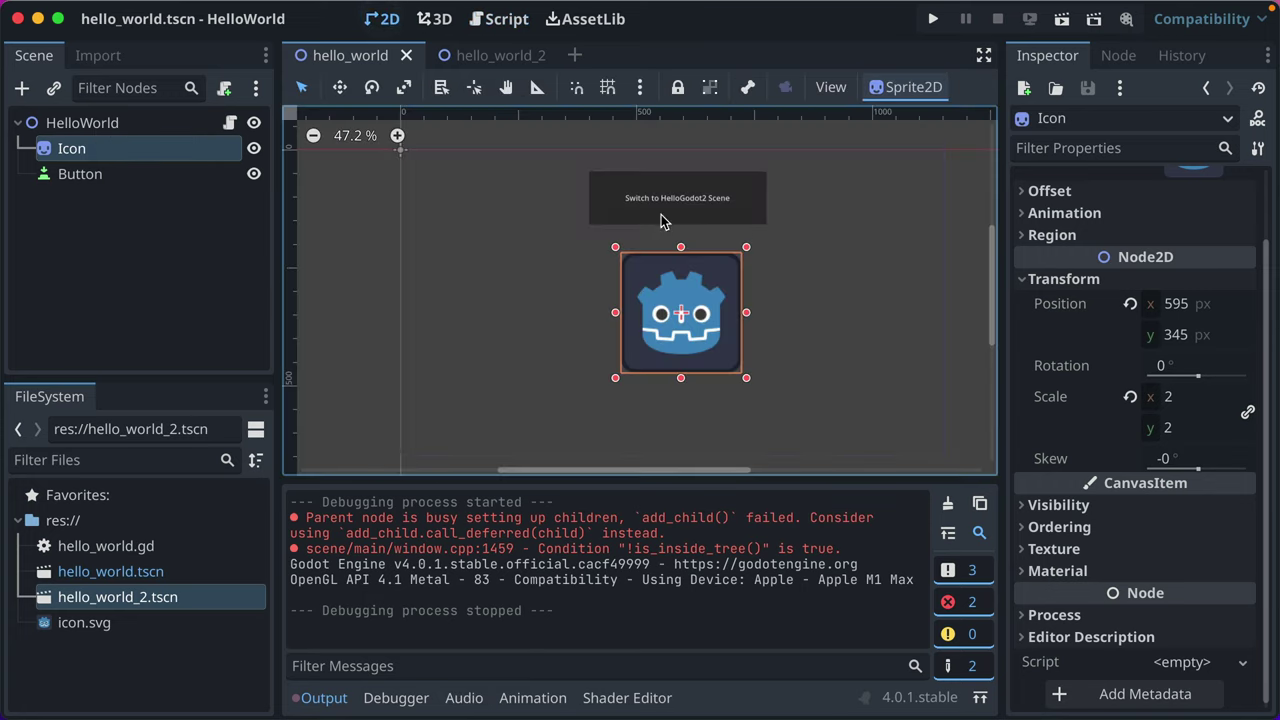
{"action": "left_click", "coordinate": [751, 200]}
{"action": "left_click", "coordinate": [1116, 55]}
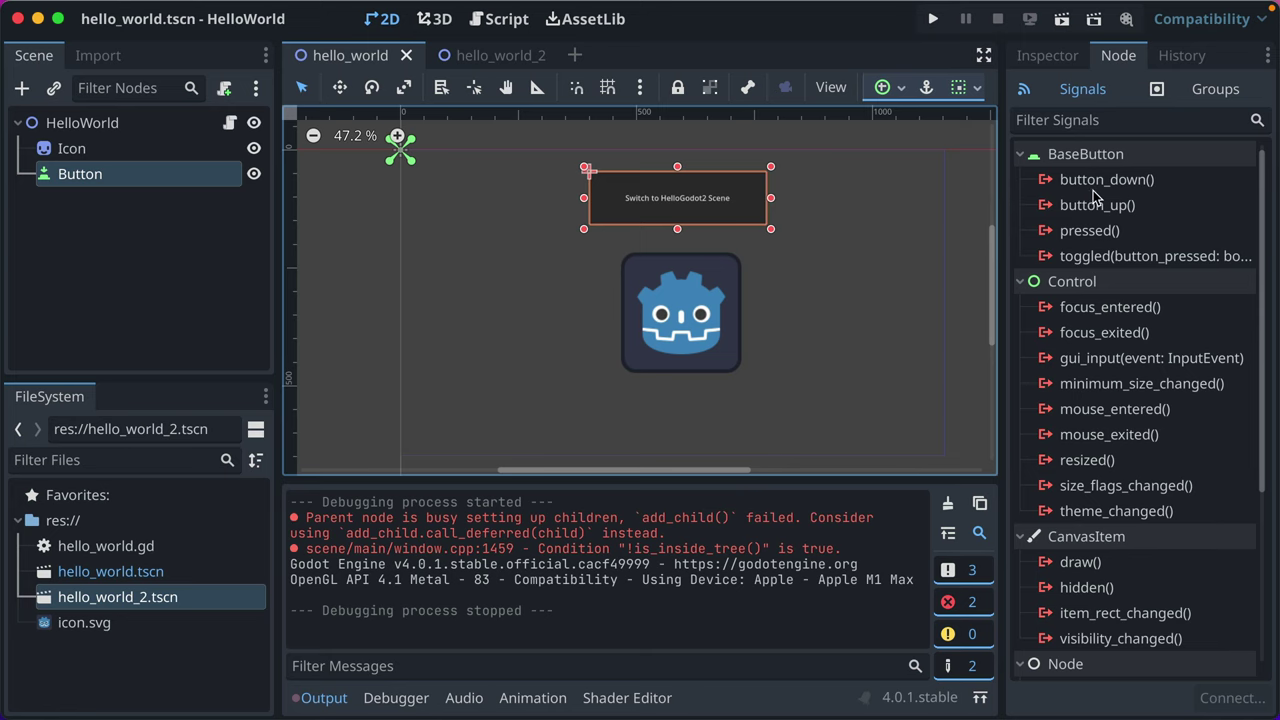
{"action": "left_click", "coordinate": [1107, 230]}
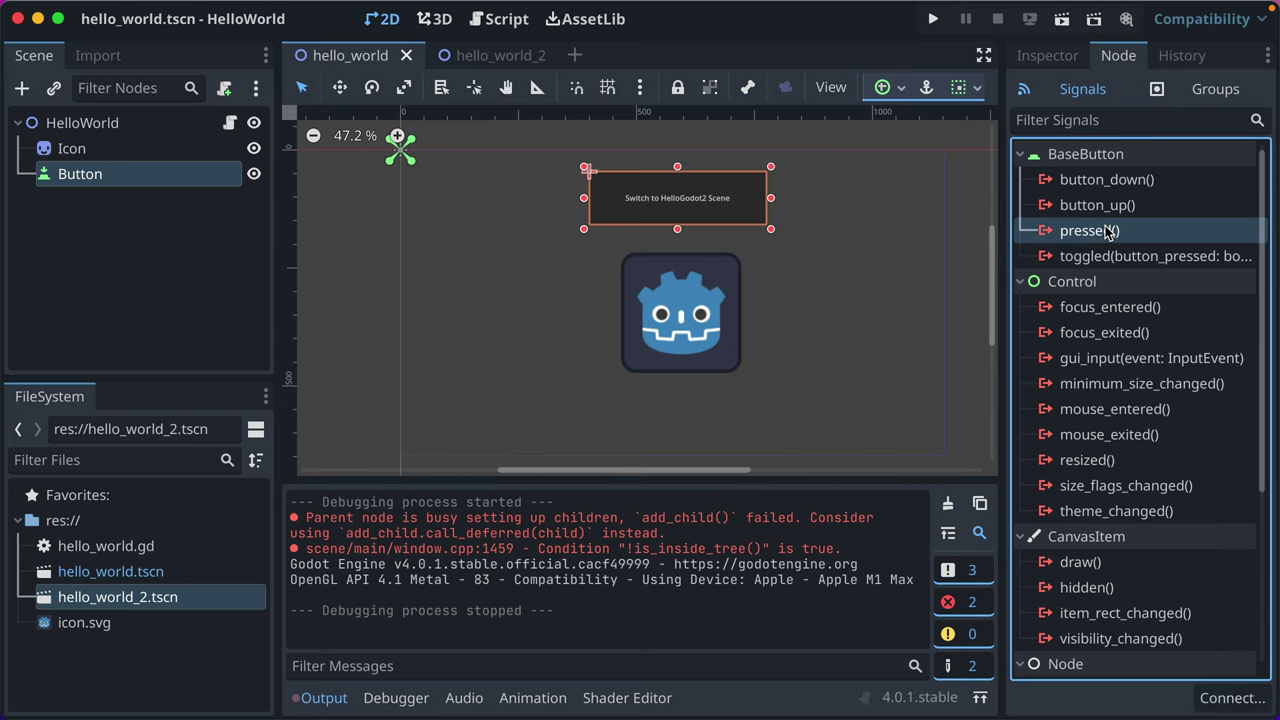
{"action": "left_click", "coordinate": [1232, 698]}
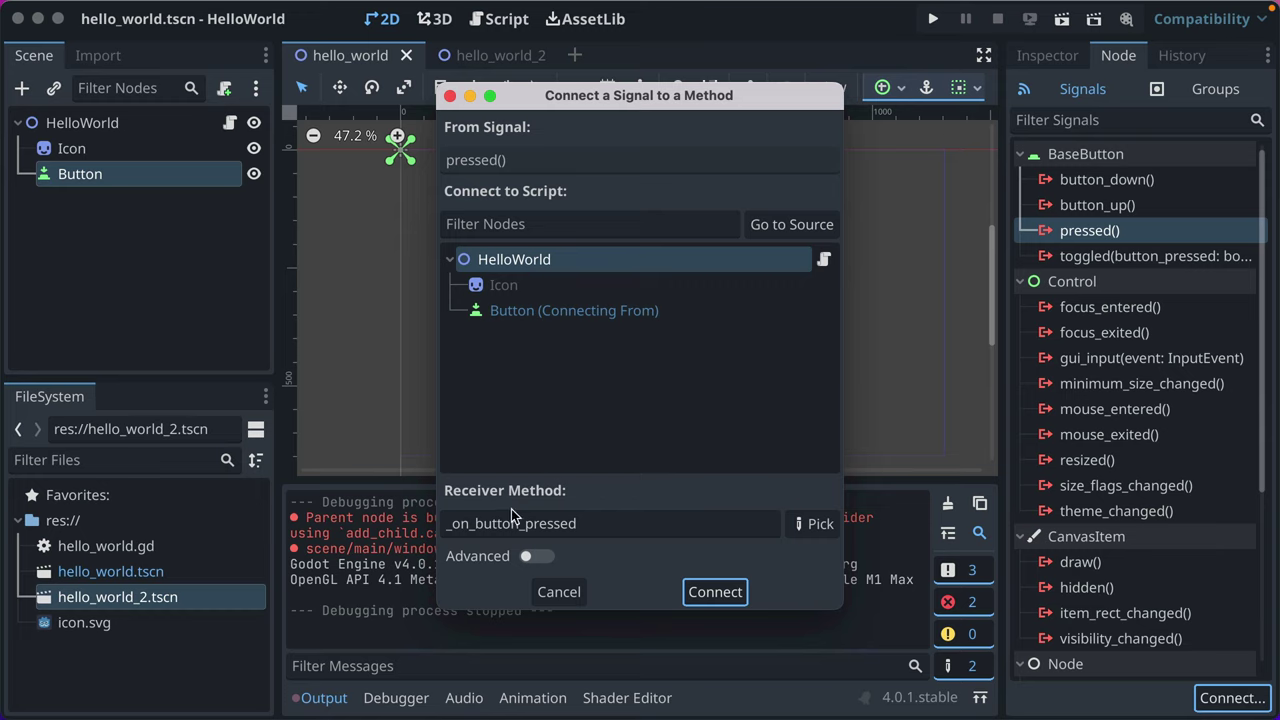
{"action": "left_click_drag", "start_coordinate": [474, 523], "coordinate": [588, 524]}
{"action": "left_click", "coordinate": [613, 526]}
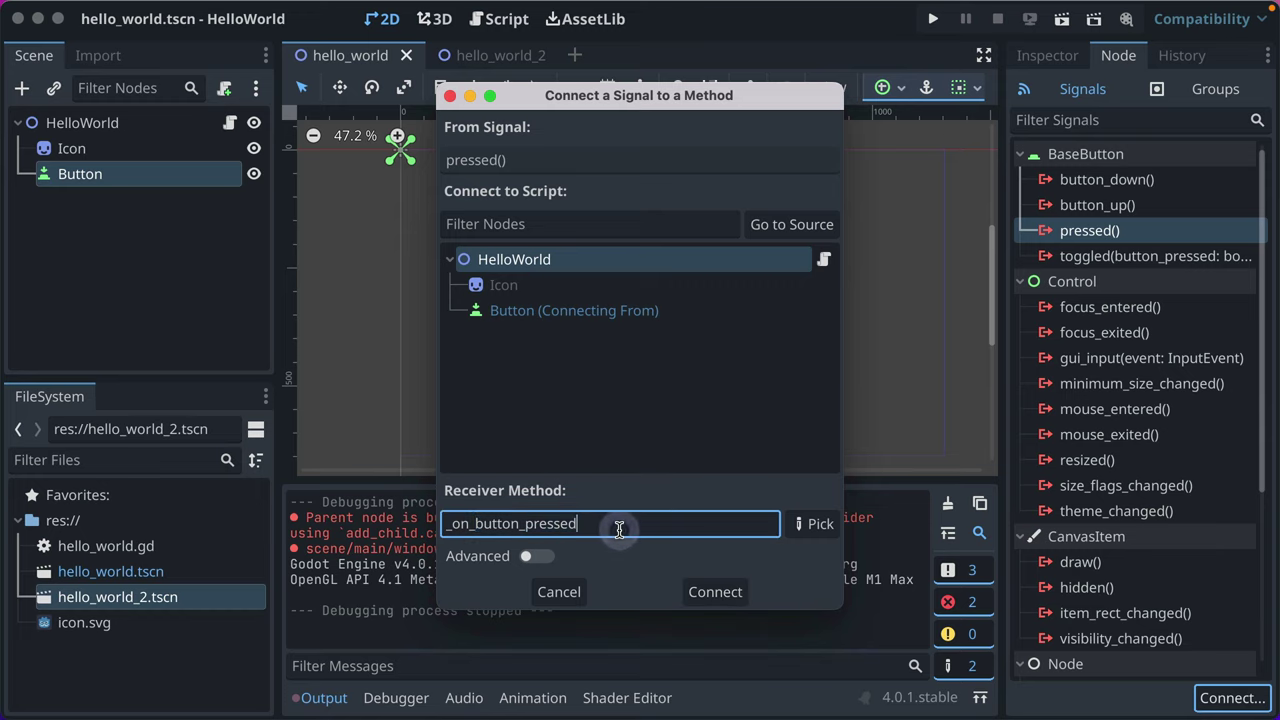
{"action": "left_click", "coordinate": [714, 592]}
Remove the -> void return type from the _on_button_pressed function header, keeping the colon
{"action": "left_click", "coordinate": [795, 372]}
{"action": "key", "text": "BackSpace"}
{"action": "key", "text": "BackSpace"}
{"action": "key", "text": "BackSpace"}
{"action": "key", "text": "BackSpace"}
{"action": "key", "text": "BackSpace"}
{"action": "key", "text": "BackSpace"}
{"action": "key", "text": "BackSpace"}
{"action": "key", "text": "BackSpace"}
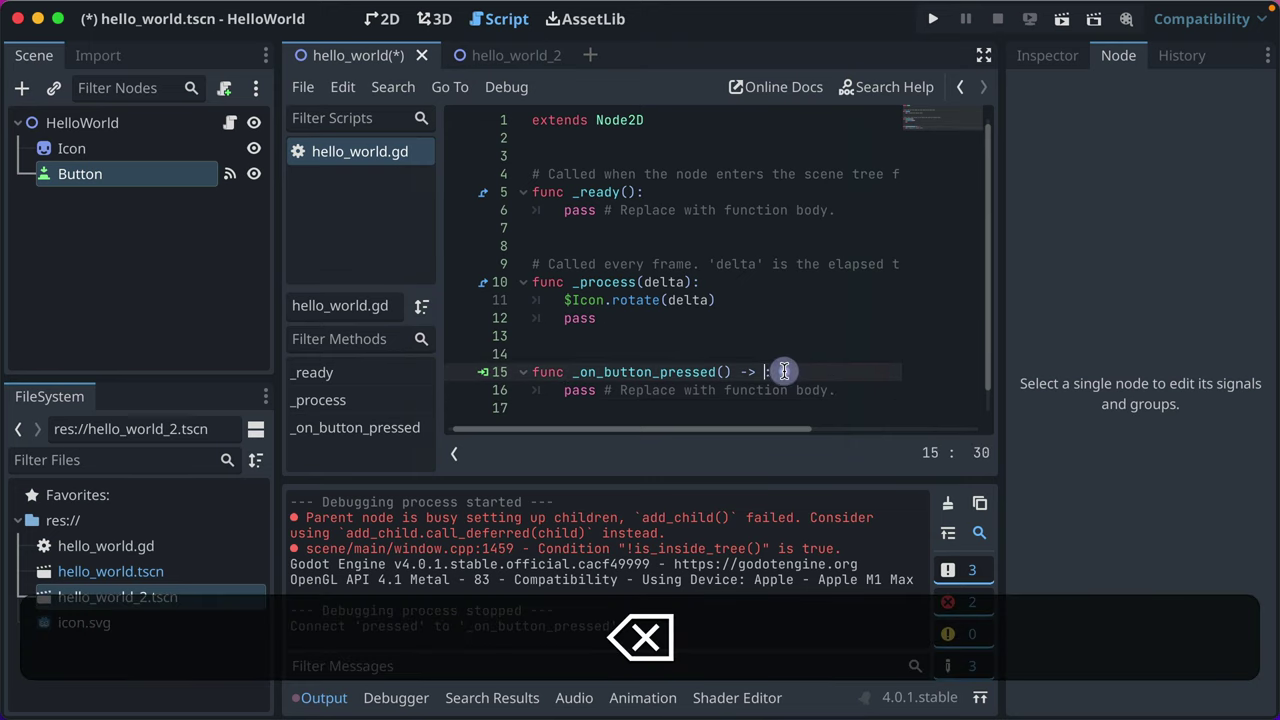
Delete the pass statement in _process and the surplus blank lines above _on_button_pressed
{"action": "left_click", "coordinate": [835, 390]}
{"action": "left_click_drag", "start_coordinate": [834, 390], "coordinate": [565, 390]}
{"action": "left_click", "coordinate": [570, 318]}
{"action": "key", "text": "BackSpace"}
{"action": "key", "text": "BackSpace"}
{"action": "key", "text": "BackSpace"}
{"action": "key", "text": "BackSpace"}
{"action": "key", "text": "BackSpace"}
{"action": "key", "text": "BackSpace"}
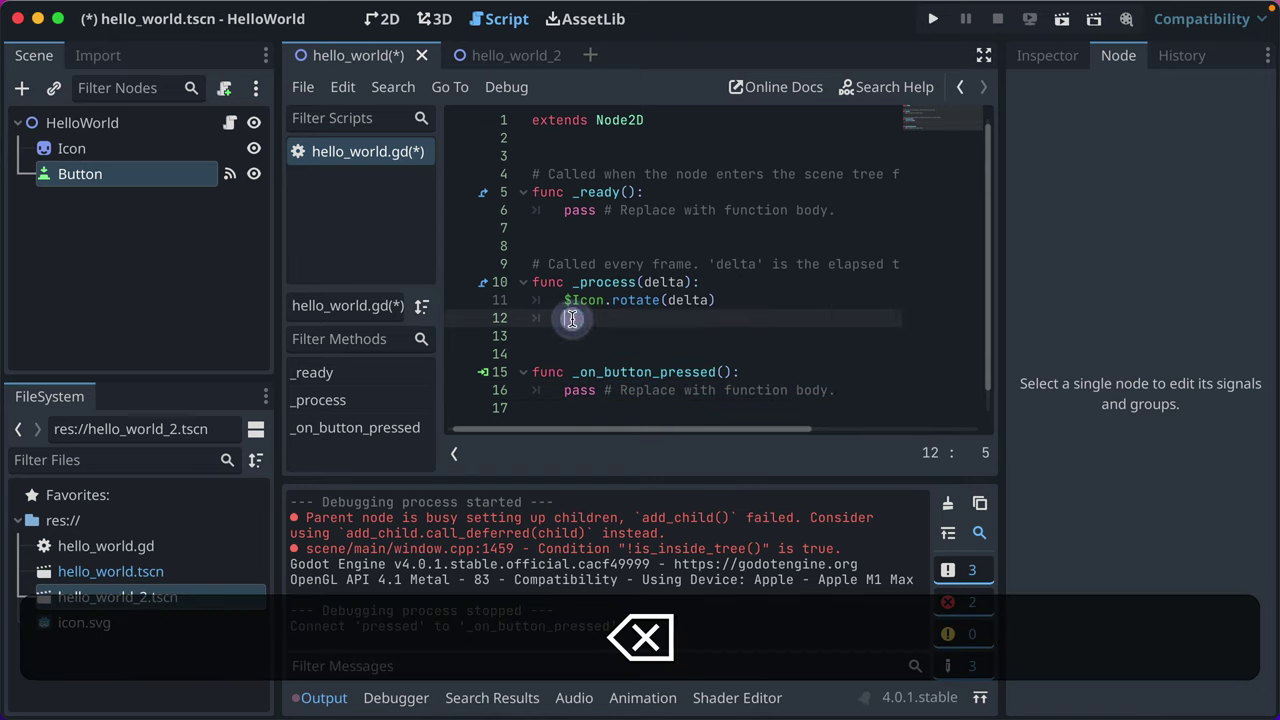
{"action": "left_click", "coordinate": [560, 336]}
{"action": "key", "text": "BackSpace"}
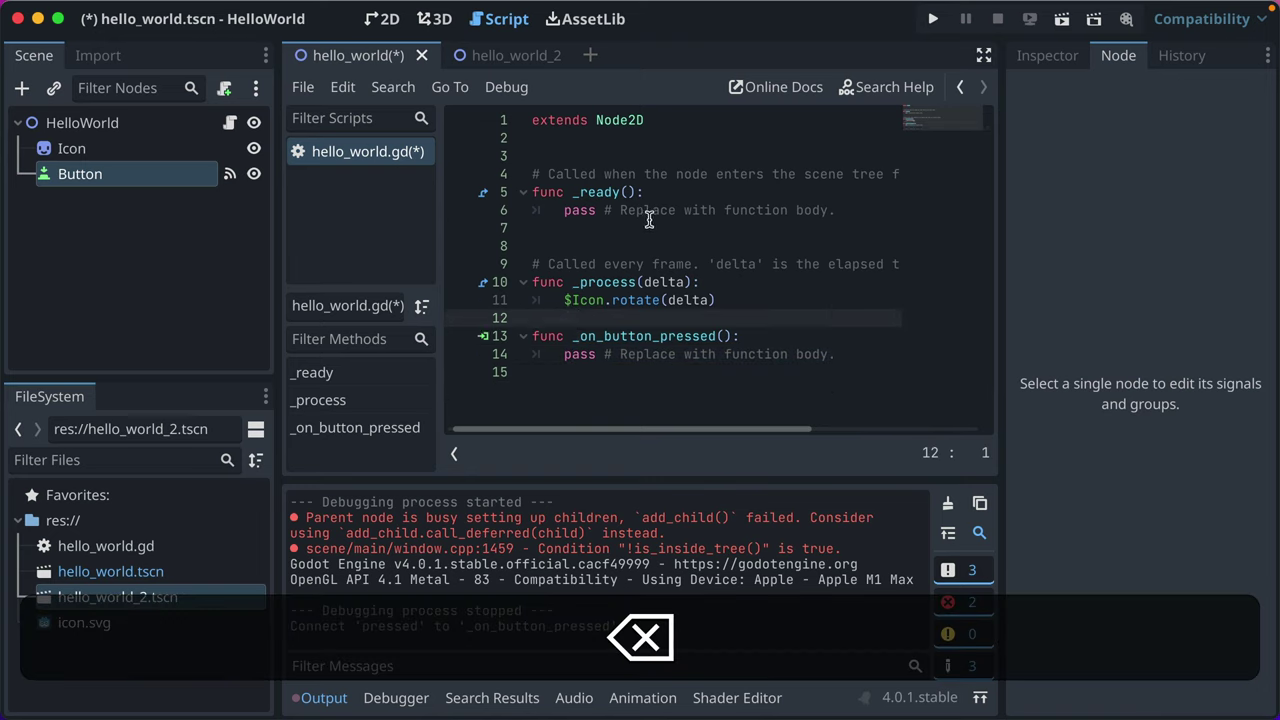
Delete the _ready function with its comment and the extra blank lines around it
{"action": "left_click_drag", "start_coordinate": [645, 222], "coordinate": [528, 168]}
{"action": "key", "text": "BackSpace"}
{"action": "key", "text": "BackSpace"}
{"action": "key", "text": "BackSpace"}
{"action": "key", "text": "BackSpace"}
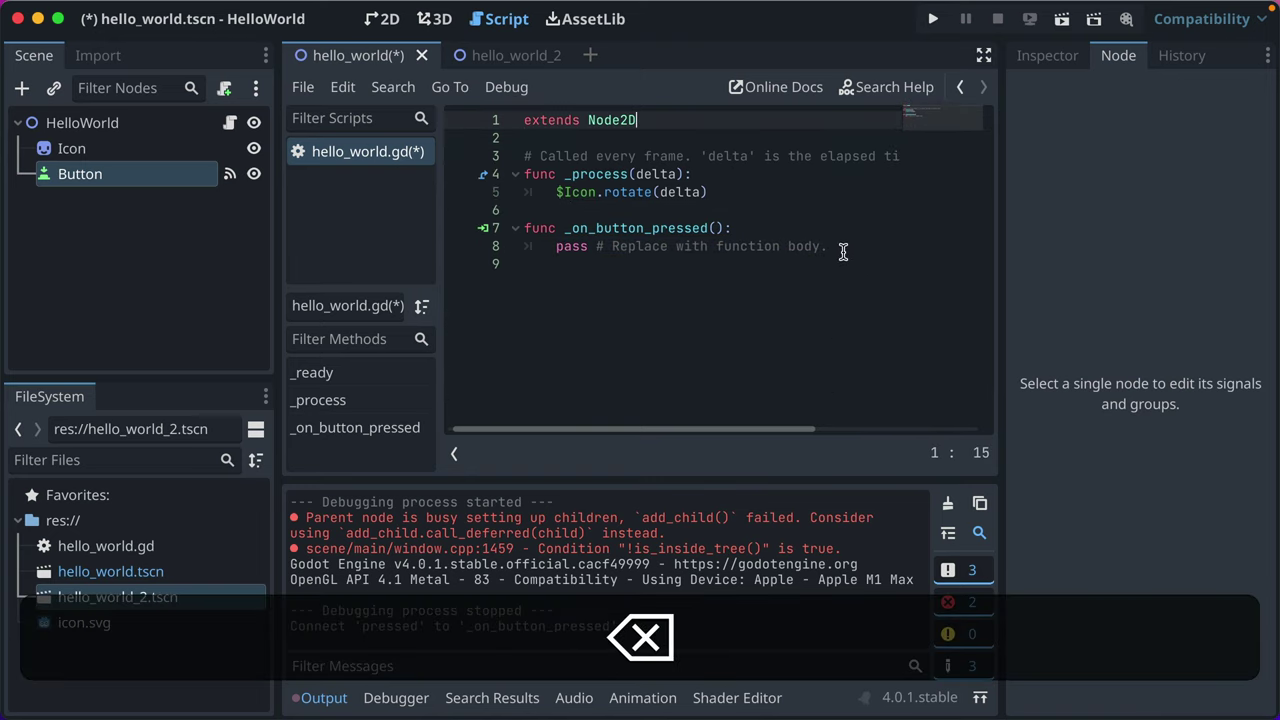
Replace the pass placeholder in _on_button_pressed with print_debug("button pressed!") and save the script
{"action": "left_click_drag", "start_coordinate": [834, 246], "coordinate": [543, 247]}
{"action": "key", "text": "BackSpace"}
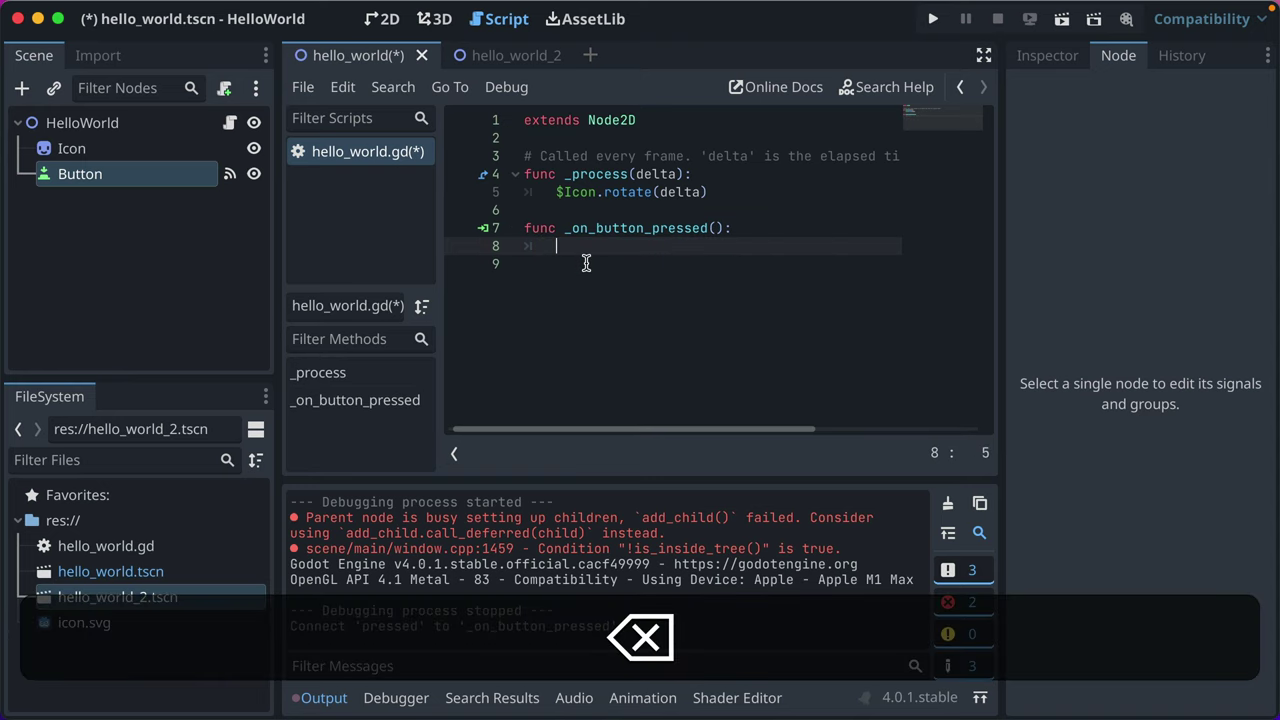
{"action": "type", "text": "print_debug(\"button pressed"}
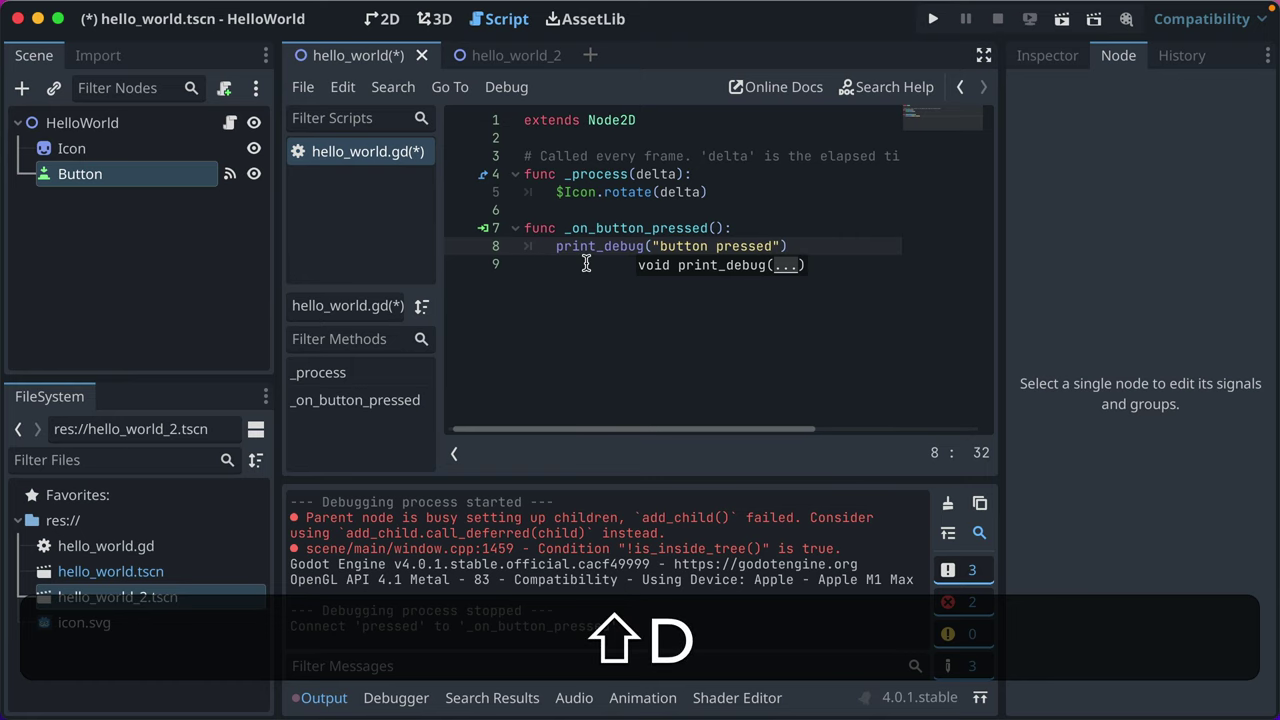
{"action": "type", "text": "!"}
{"action": "key", "text": "super+s"}
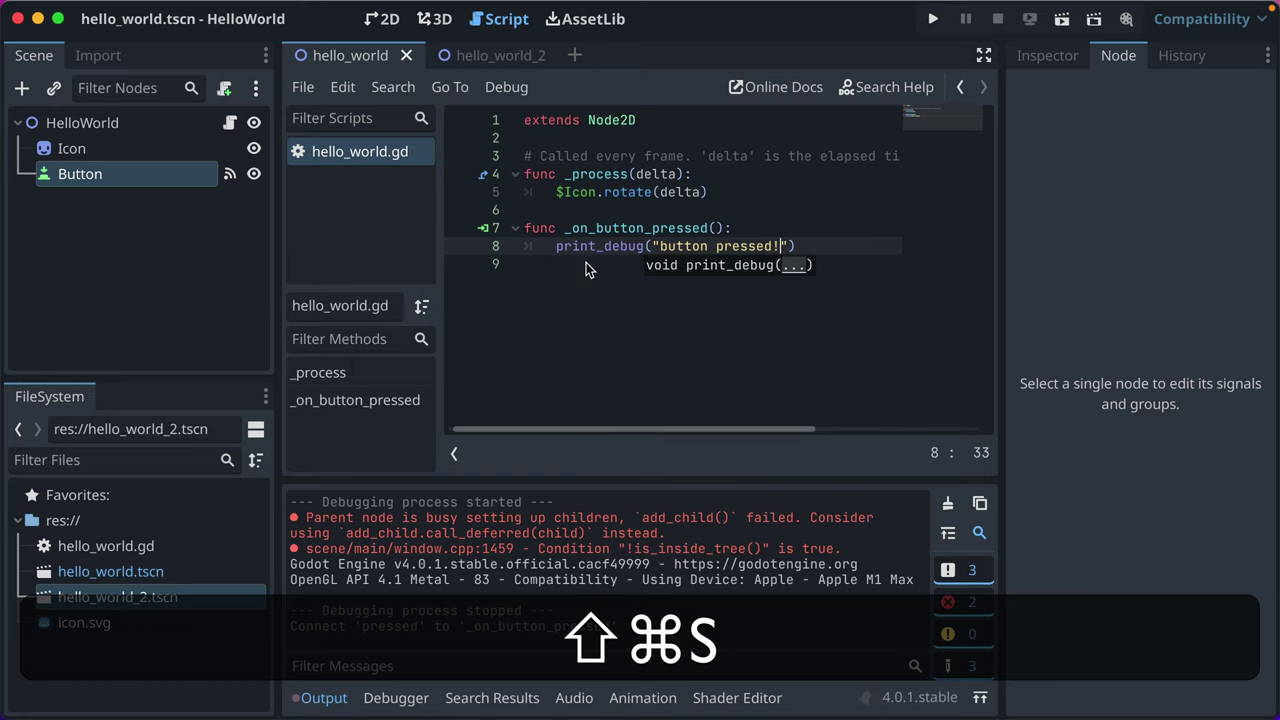
Run the project, trigger the scene-switch button several times to test its debug output, and close the game
{"action": "left_click", "coordinate": [933, 18]}
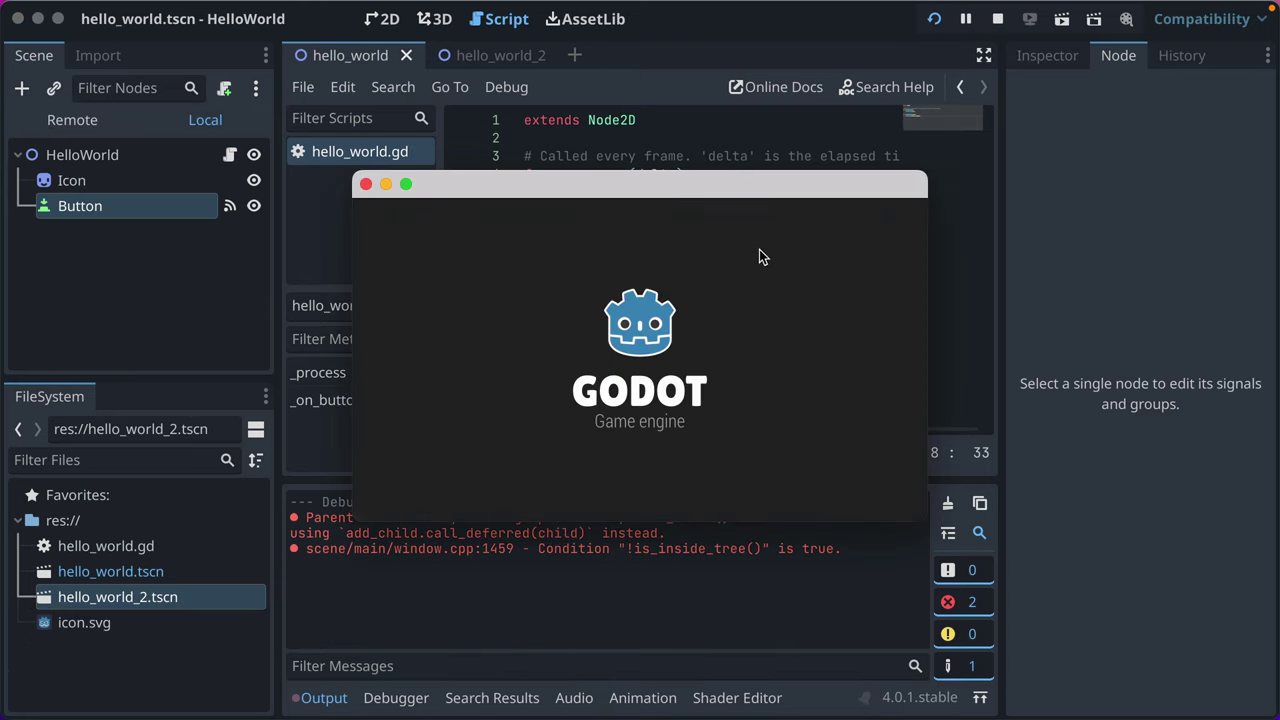
{"action": "left_click", "coordinate": [665, 264]}
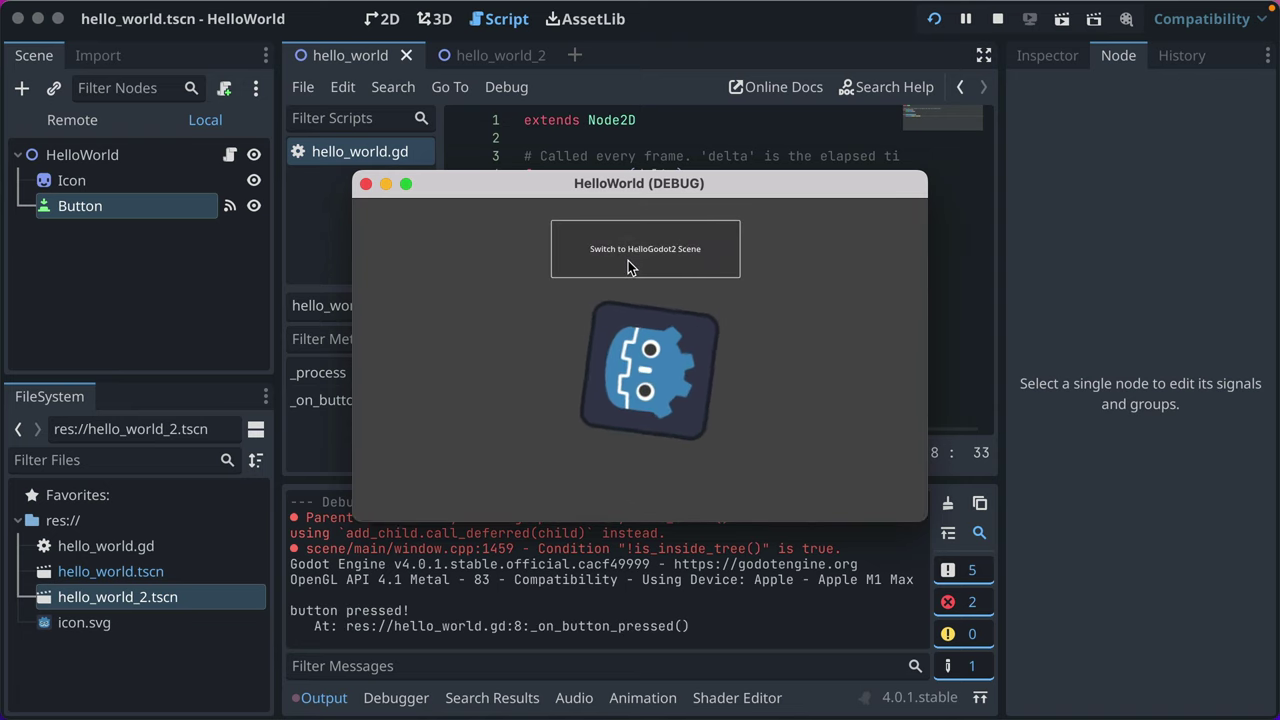
{"action": "left_click", "coordinate": [628, 266]}
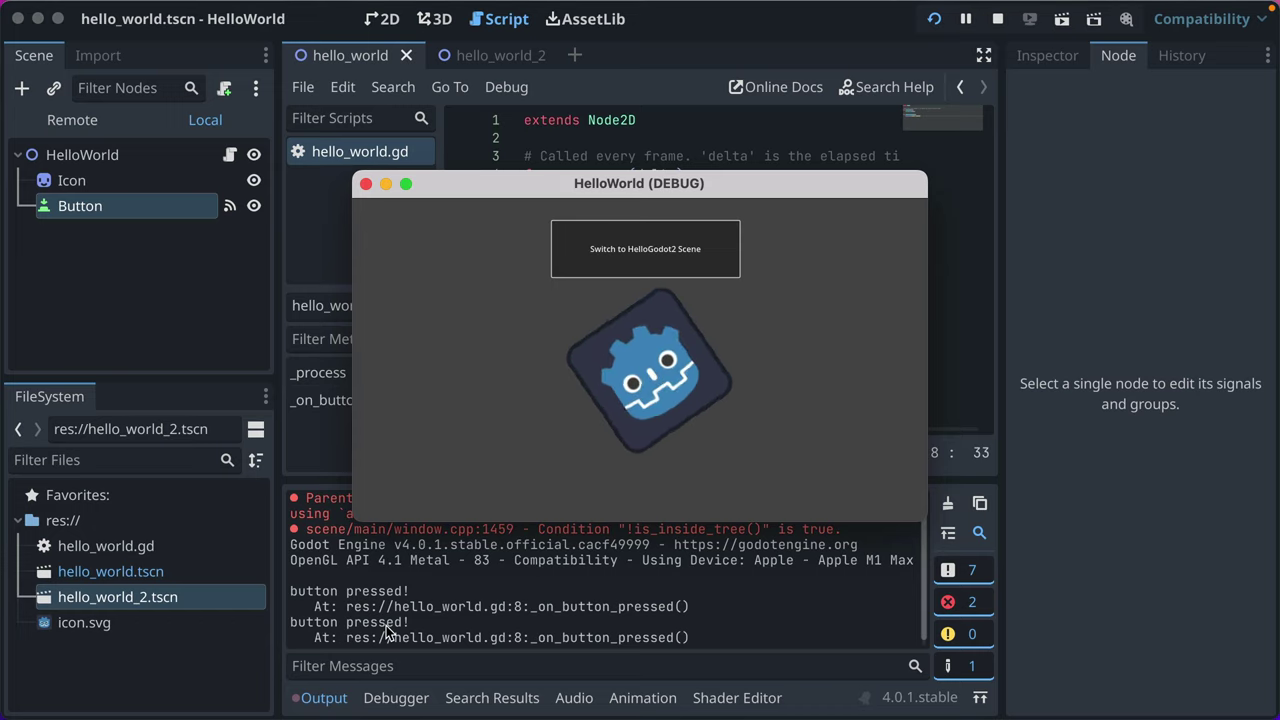
{"action": "left_click", "coordinate": [620, 252]}
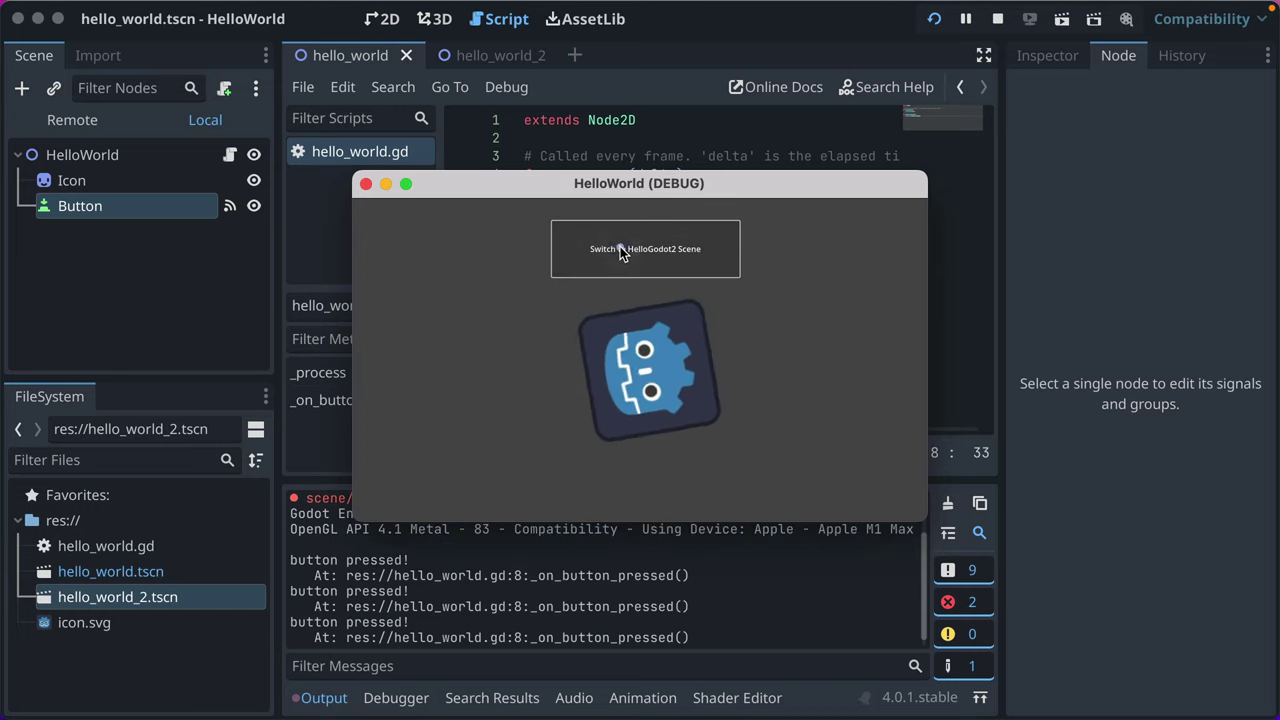
{"action": "left_click", "coordinate": [620, 252]}
{"action": "left_click", "coordinate": [586, 245]}
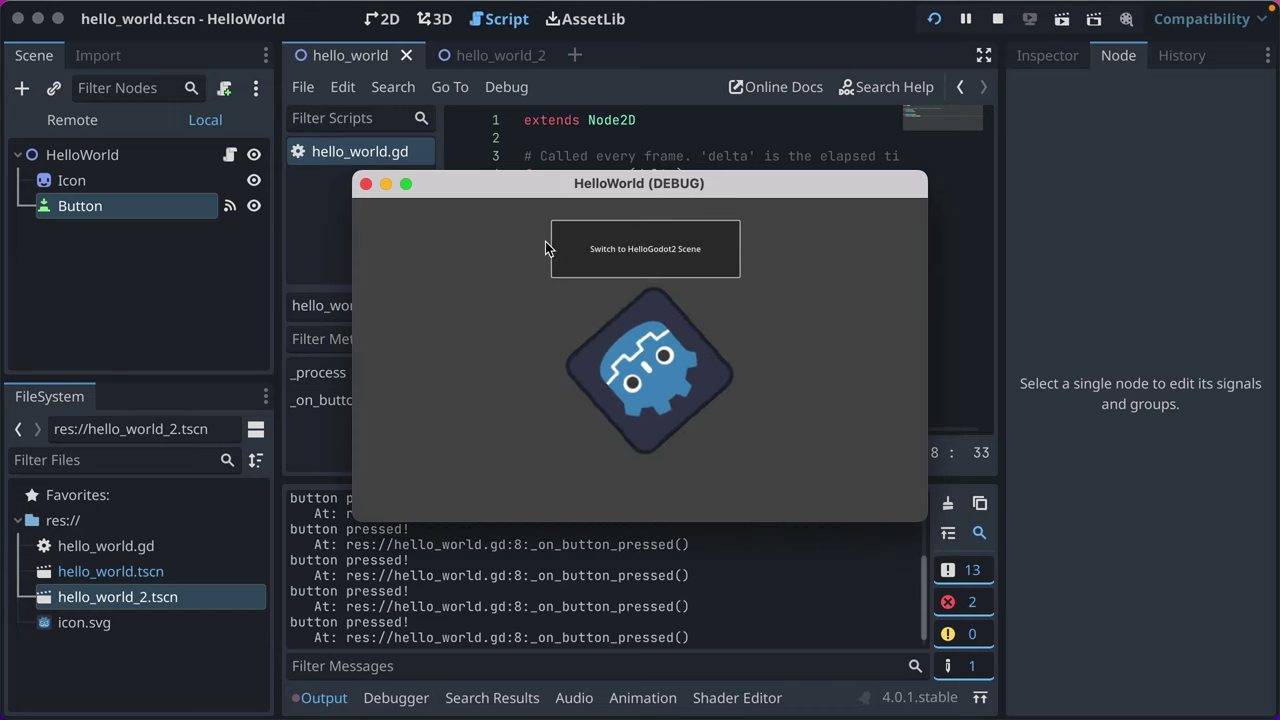
{"action": "left_click", "coordinate": [365, 184]}
{"action": "left_click", "coordinate": [730, 296]}
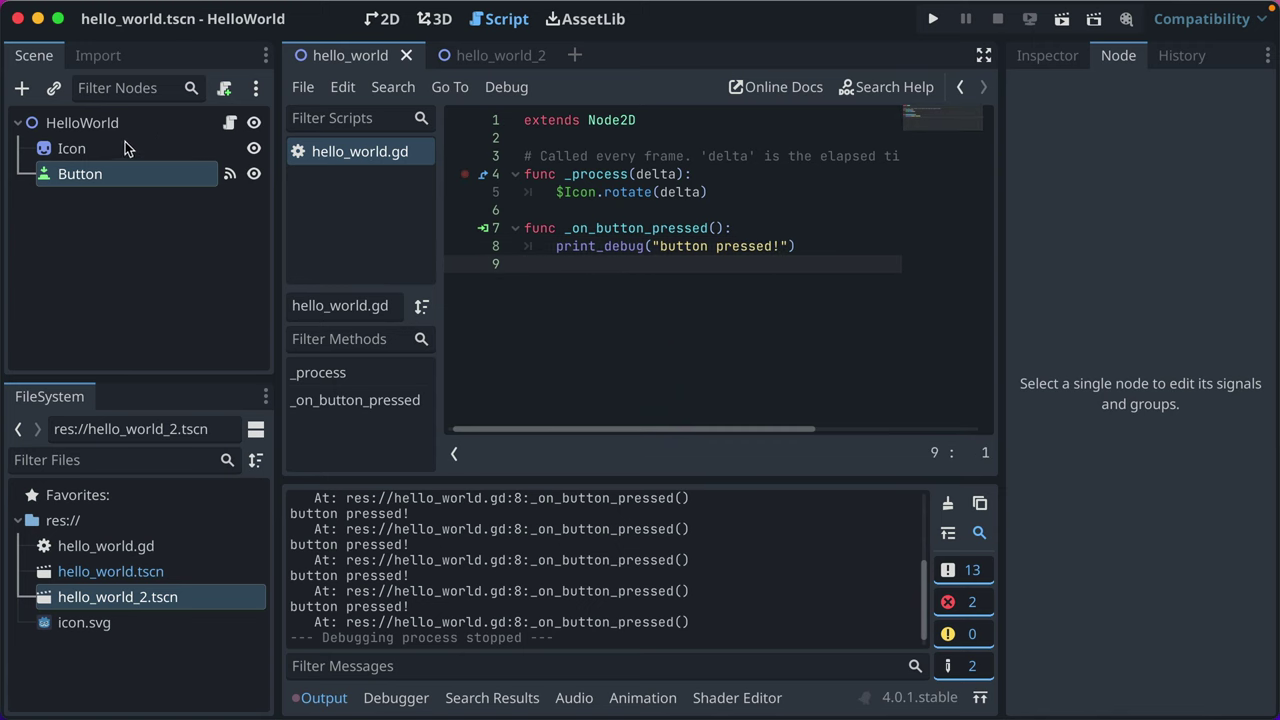
Review the Button node's connected signals in the 2D view, and return to the saved HelloWorld script
{"action": "left_click", "coordinate": [383, 18]}
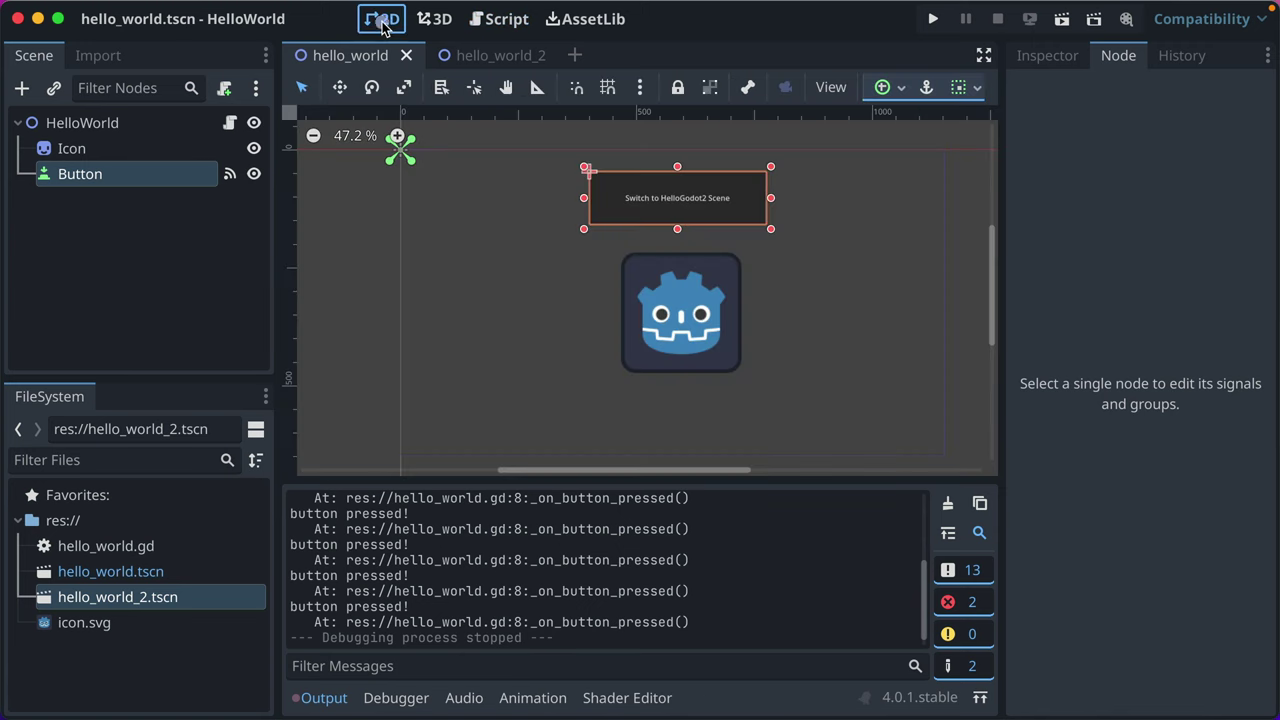
{"action": "left_click", "coordinate": [62, 177]}
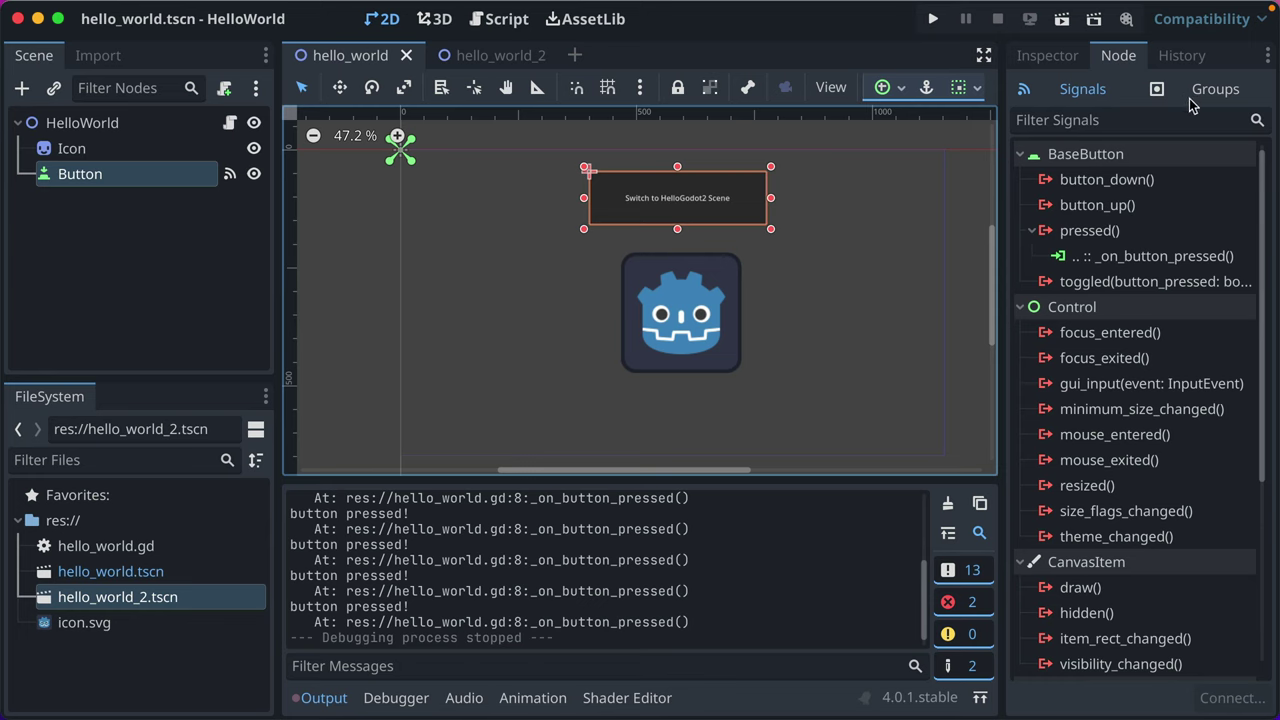
{"action": "left_click", "coordinate": [230, 123]}
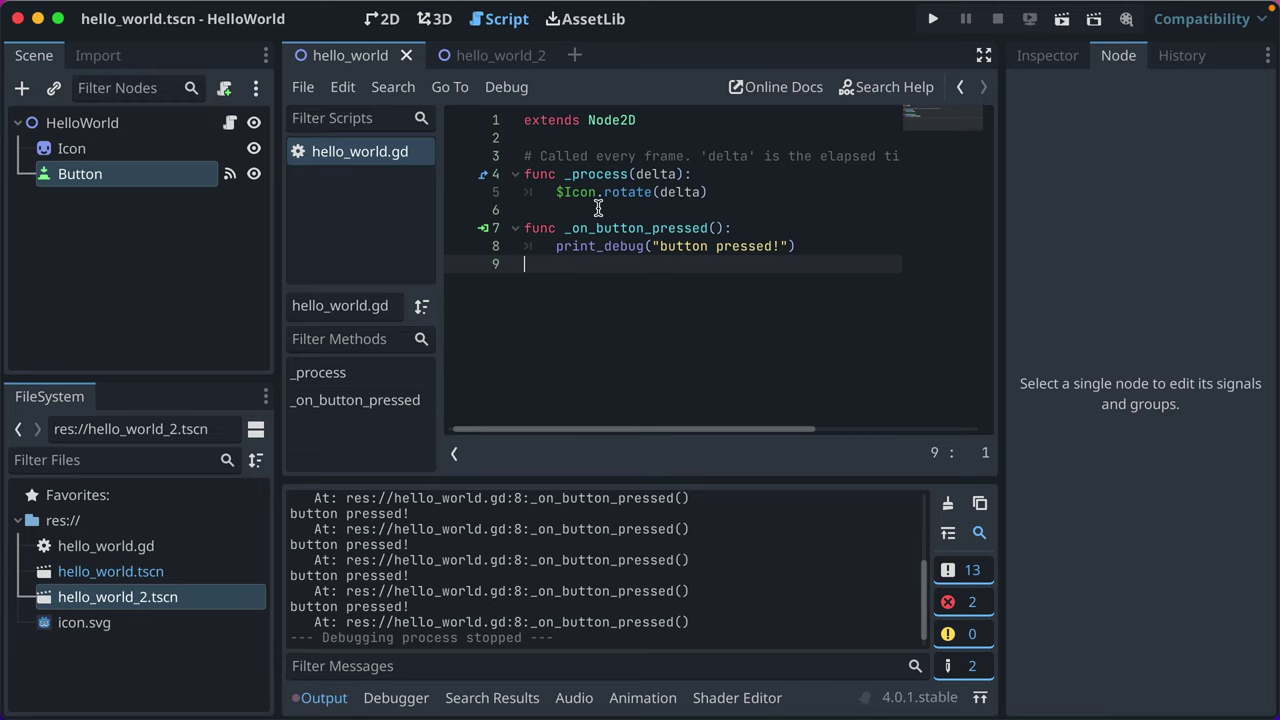
{"action": "key", "text": "super+s"}
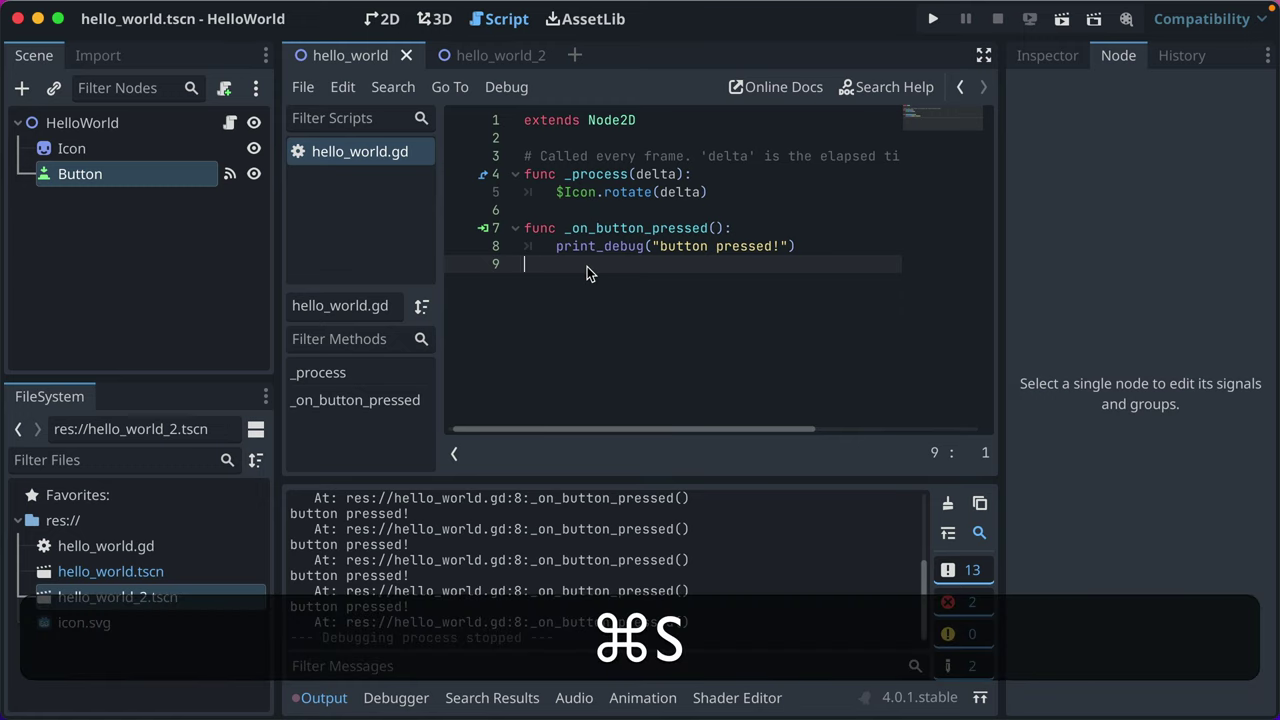
Add an indented line below the print_debug statement and enter get_tree().change_scene_to_file() there
{"action": "key", "text": "Tab"}
{"action": "key", "text": "BackSpace"}
{"action": "key", "text": "BackSpace"}
{"action": "key", "text": "BackSpace"}
{"action": "key", "text": "Return"}
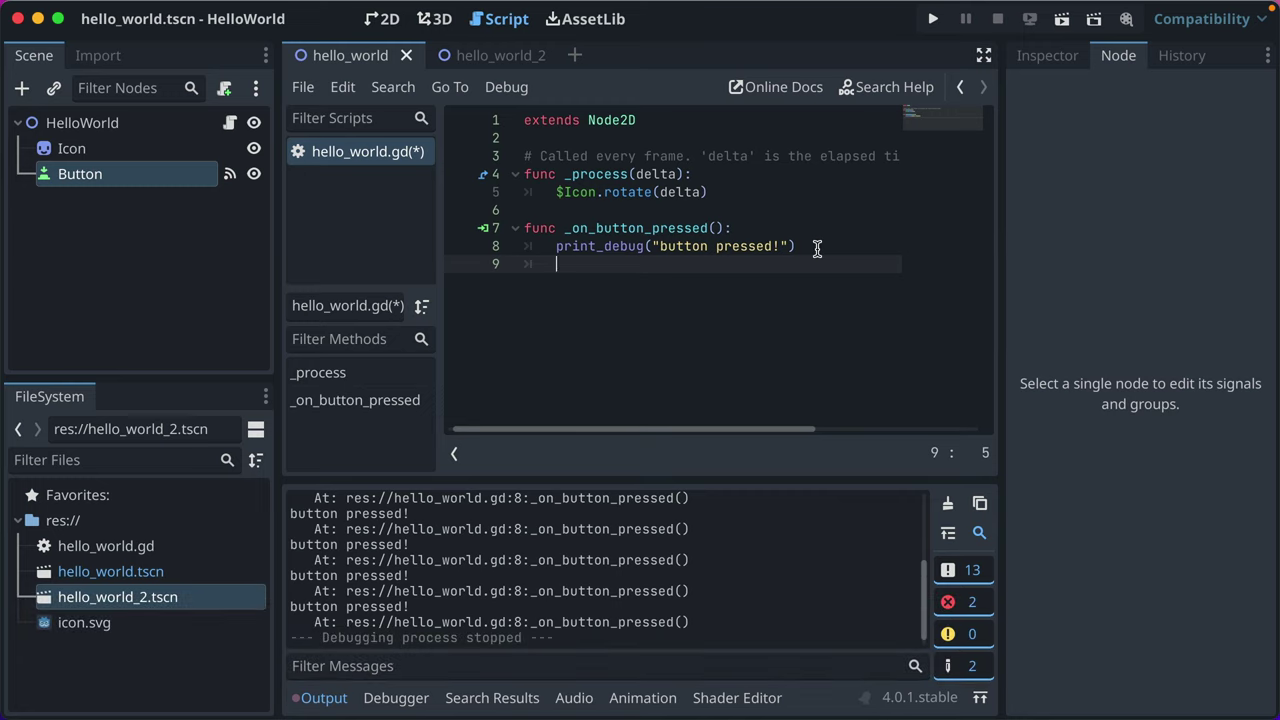
{"action": "type", "text": "get"}
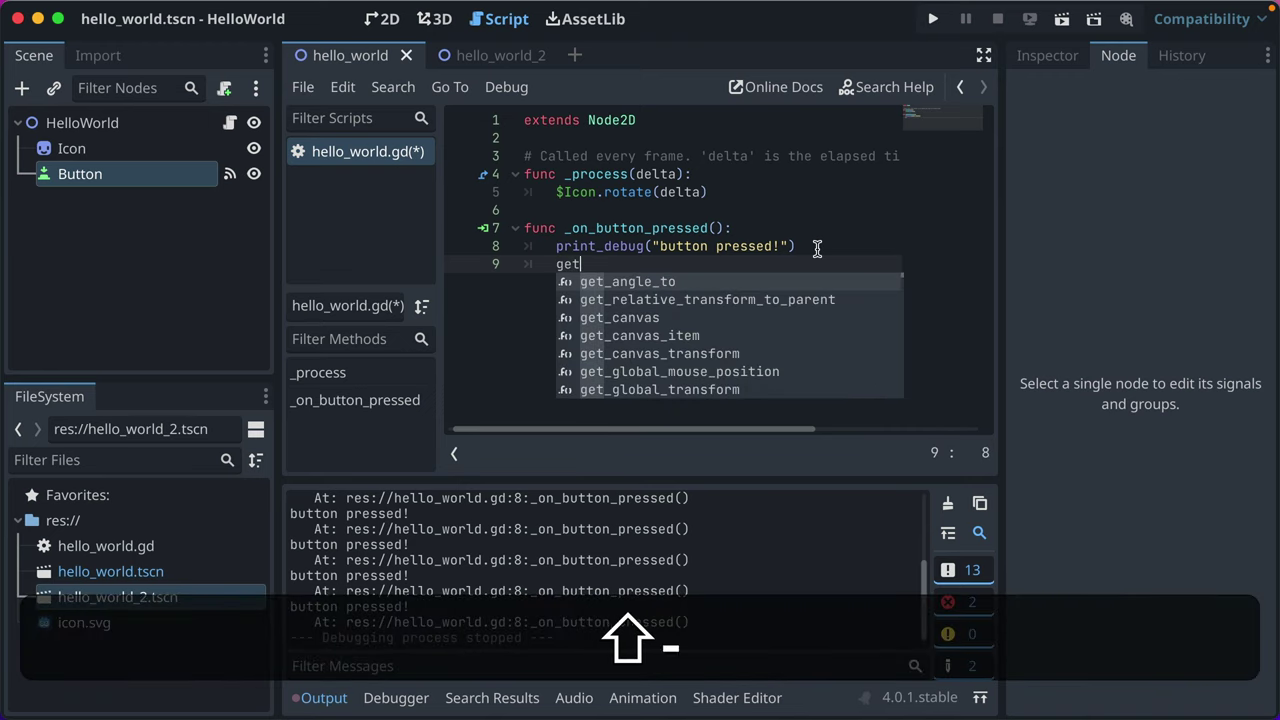
{"action": "type", "text": "_tree()."}
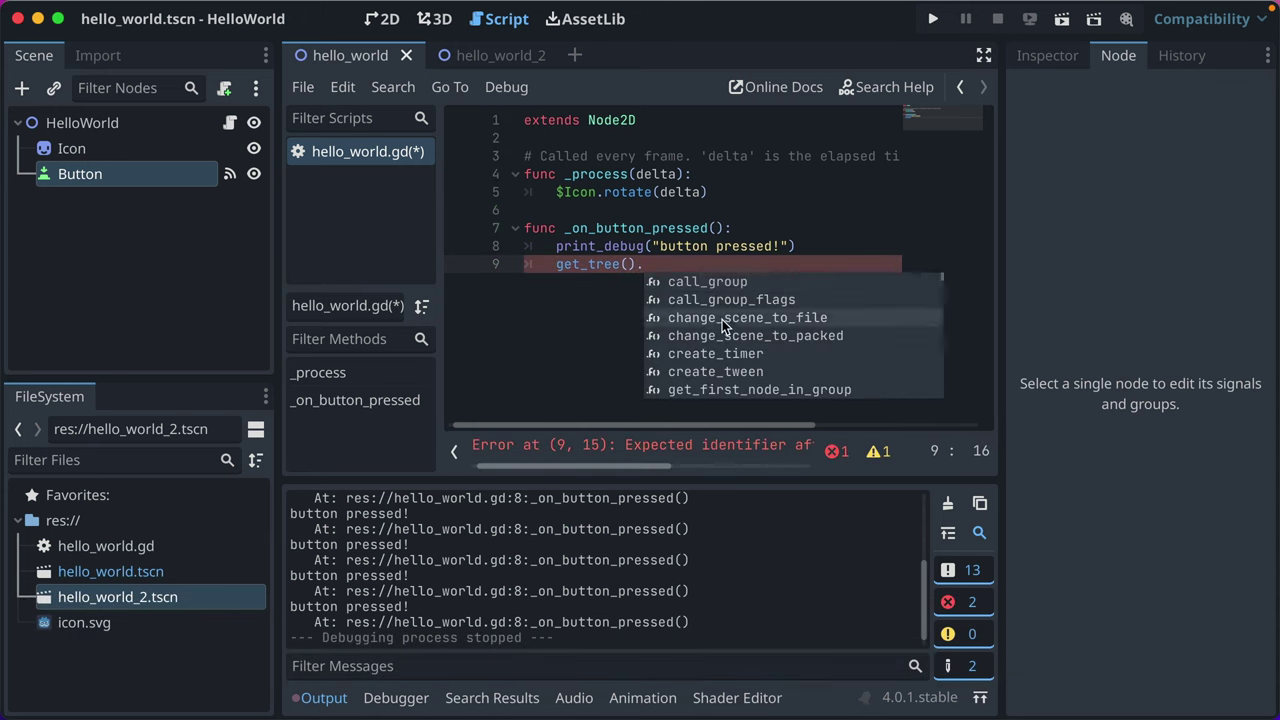
{"action": "key", "text": "Return"}
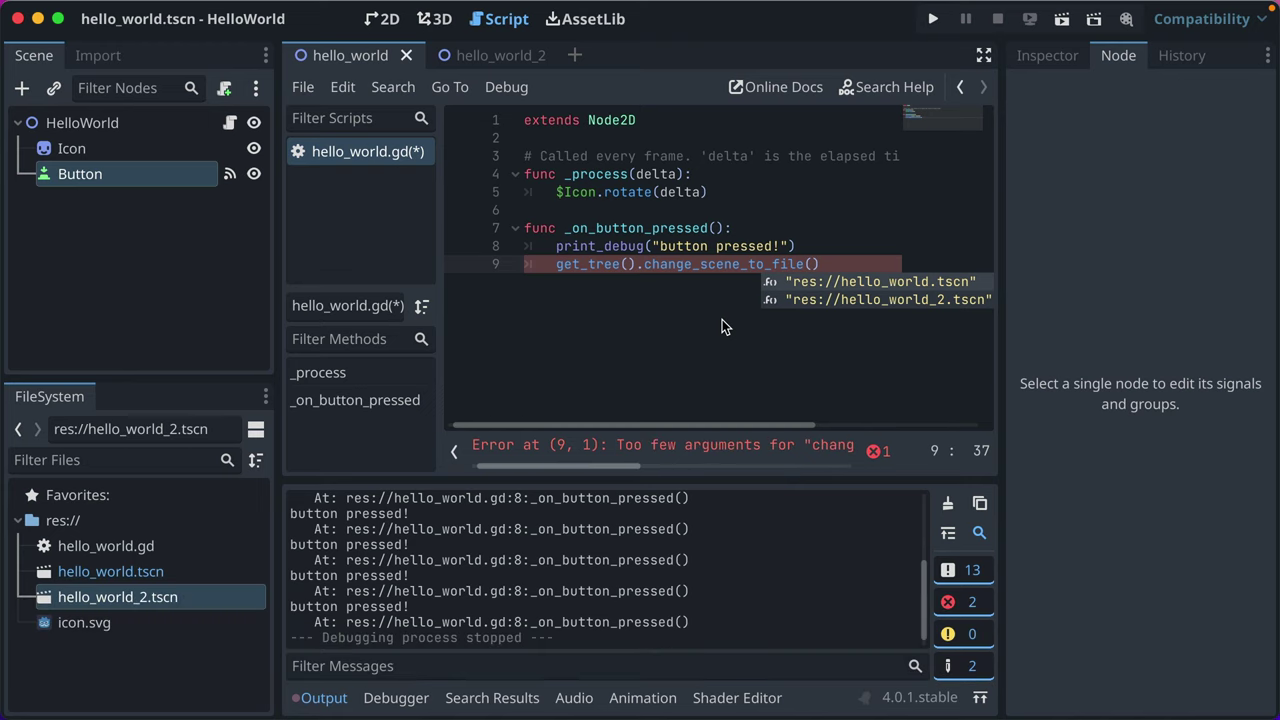
Supply "res://hello_world_2.tscn" as the change_scene_to_file argument and save the script
{"action": "key", "text": "Down"}
{"action": "key", "text": "Up"}
{"action": "key", "text": "Down"}
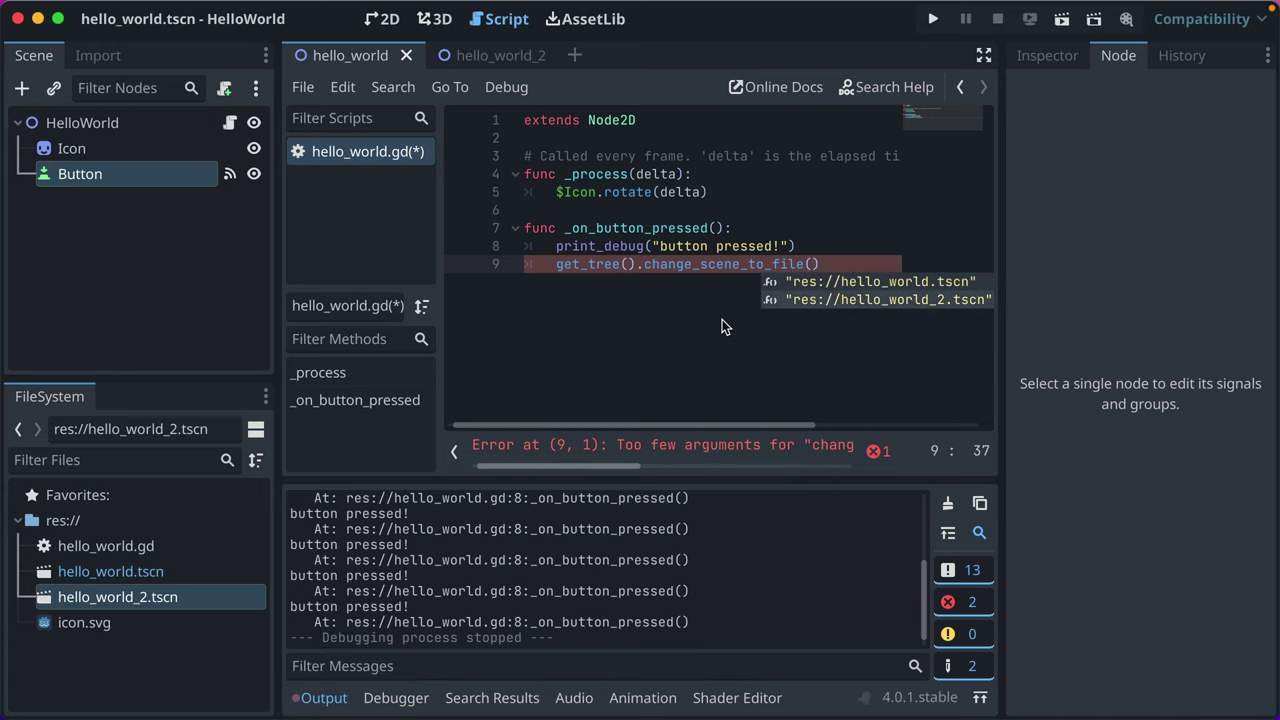
{"action": "key", "text": "Return"}
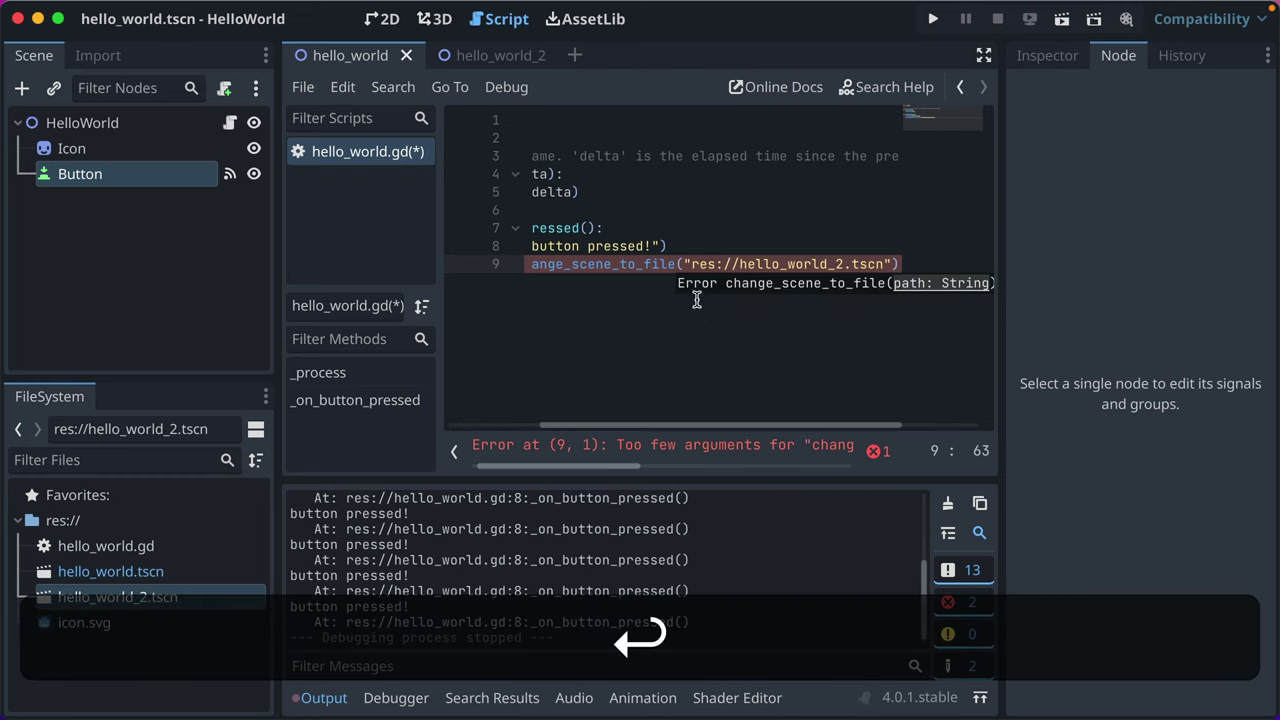
{"action": "left_click", "coordinate": [774, 264]}
{"action": "scroll", "coordinate": [772, 264], "scroll_direction": "left", "scroll_amount": 5}
{"action": "scroll", "coordinate": [790, 266], "scroll_direction": "right", "scroll_amount": 4}
{"action": "scroll", "coordinate": [797, 266], "scroll_direction": "right", "scroll_amount": 3}
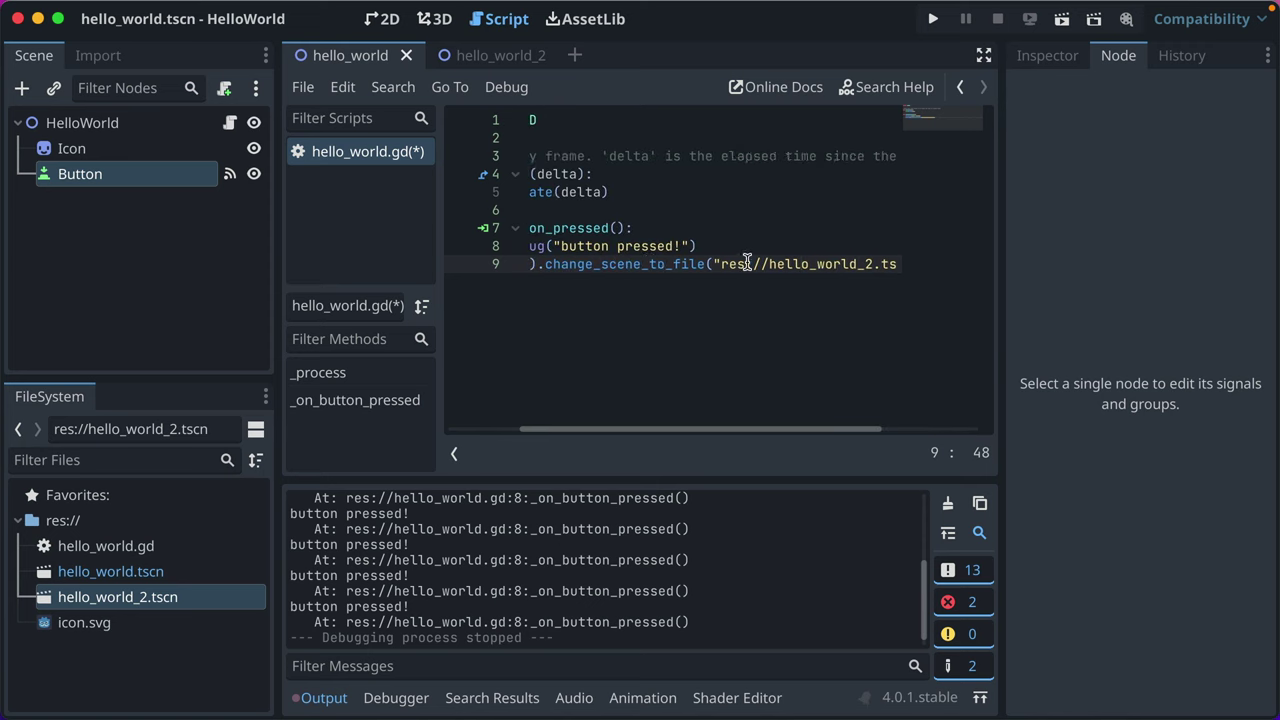
{"action": "scroll", "coordinate": [780, 264], "scroll_direction": "left", "scroll_amount": 10}
{"action": "left_click", "coordinate": [697, 247]}
{"action": "key", "text": "super+s"}
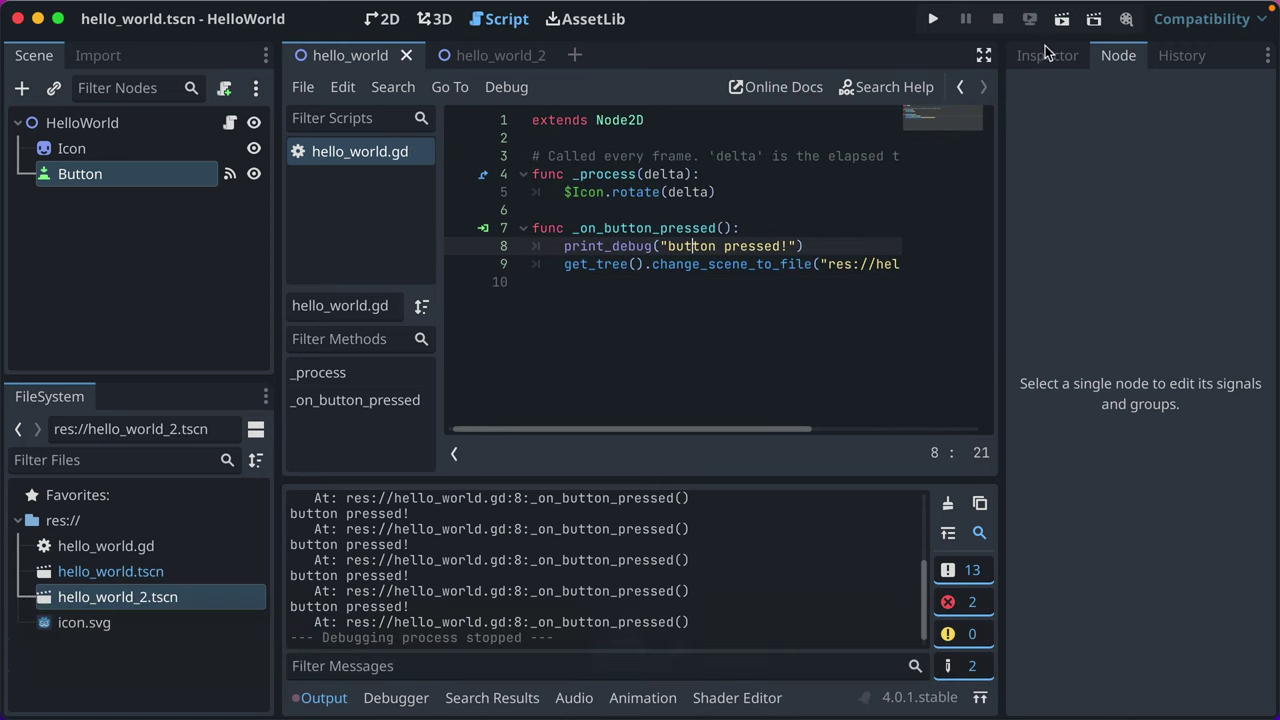
Run the current scene to test the button's scene switch against hello_world_2, then close the game and return to hello_world
{"action": "left_click", "coordinate": [1062, 19]}
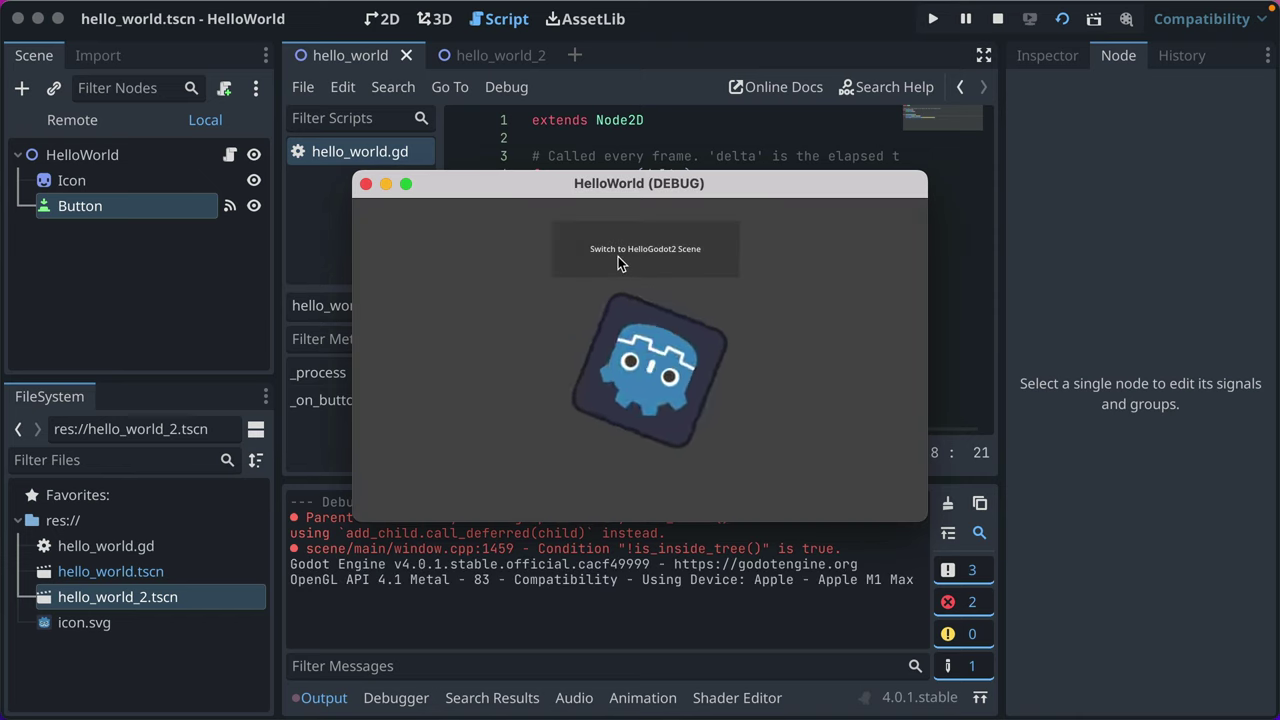
{"action": "left_click", "coordinate": [618, 262]}
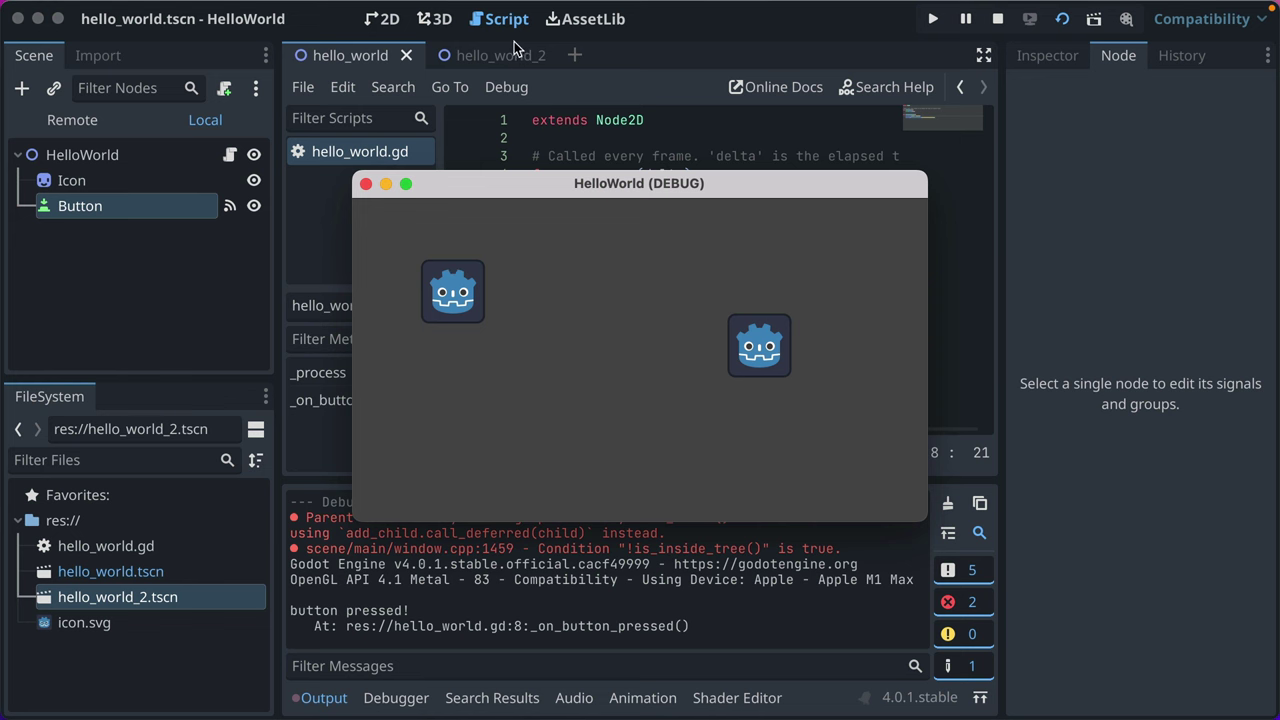
{"action": "left_click", "coordinate": [476, 55]}
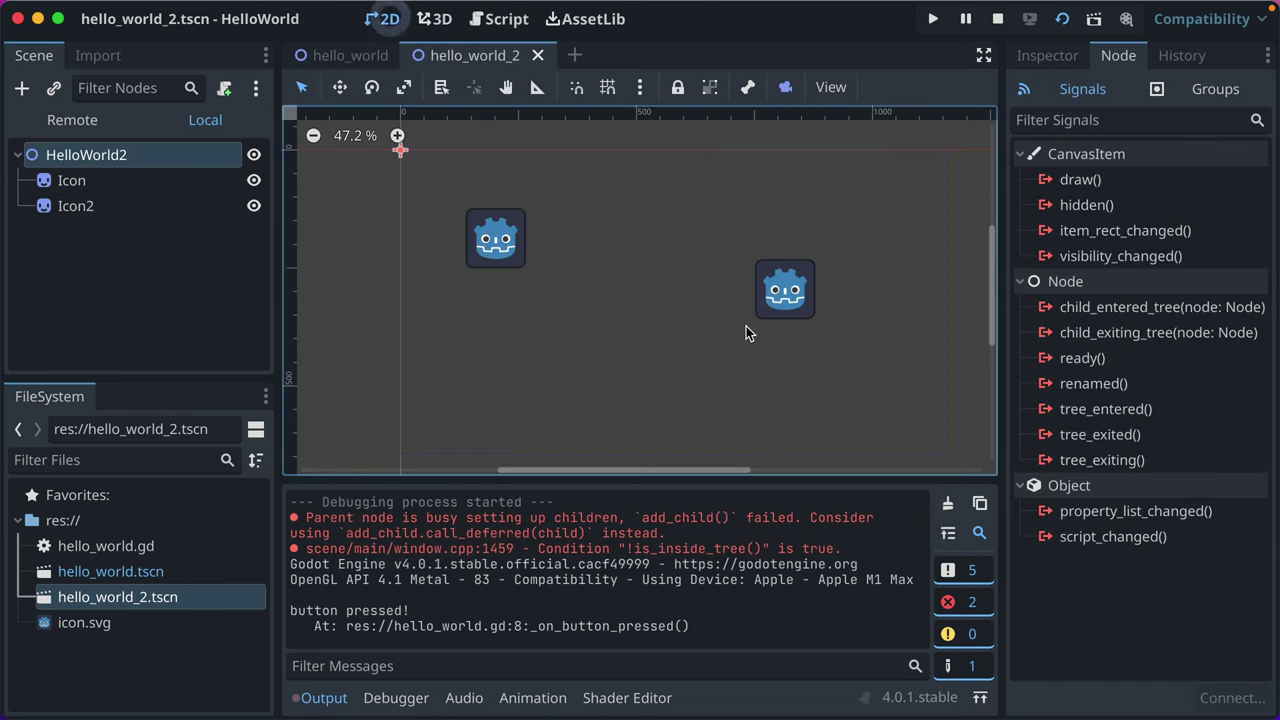
{"action": "key", "text": "super+Tab"}
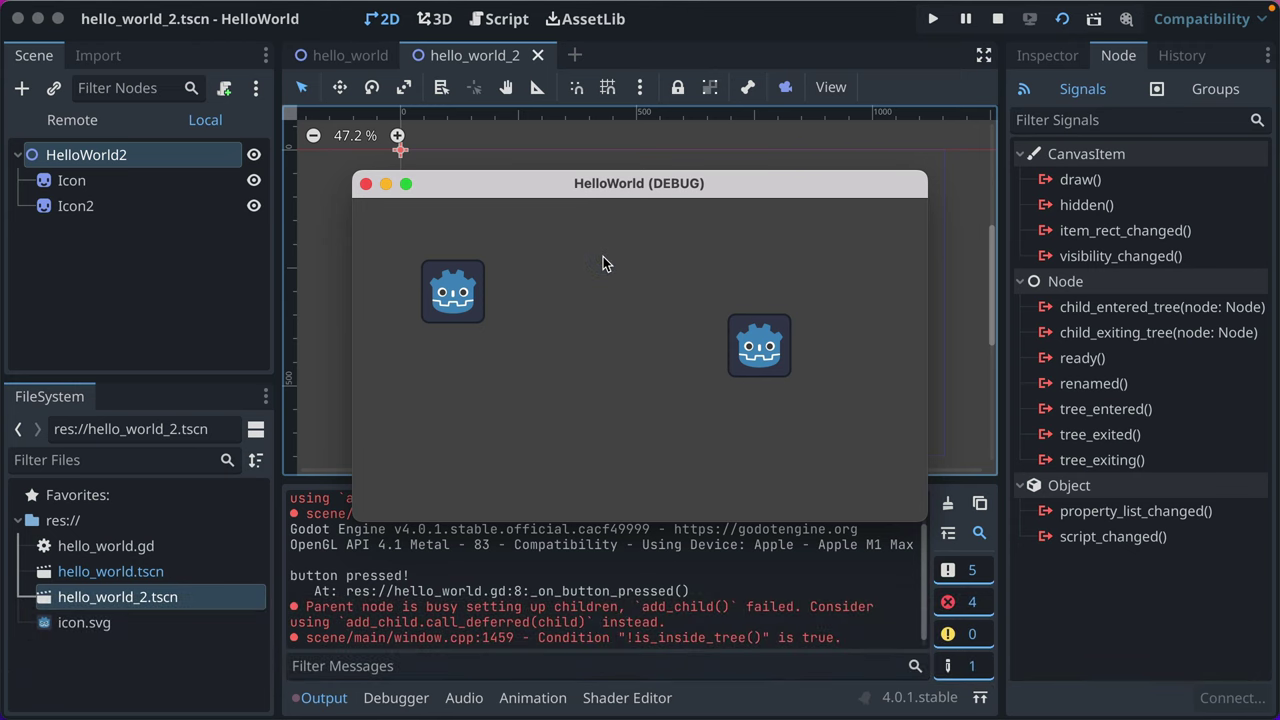
{"action": "left_click", "coordinate": [366, 184]}
{"action": "left_click", "coordinate": [340, 55]}
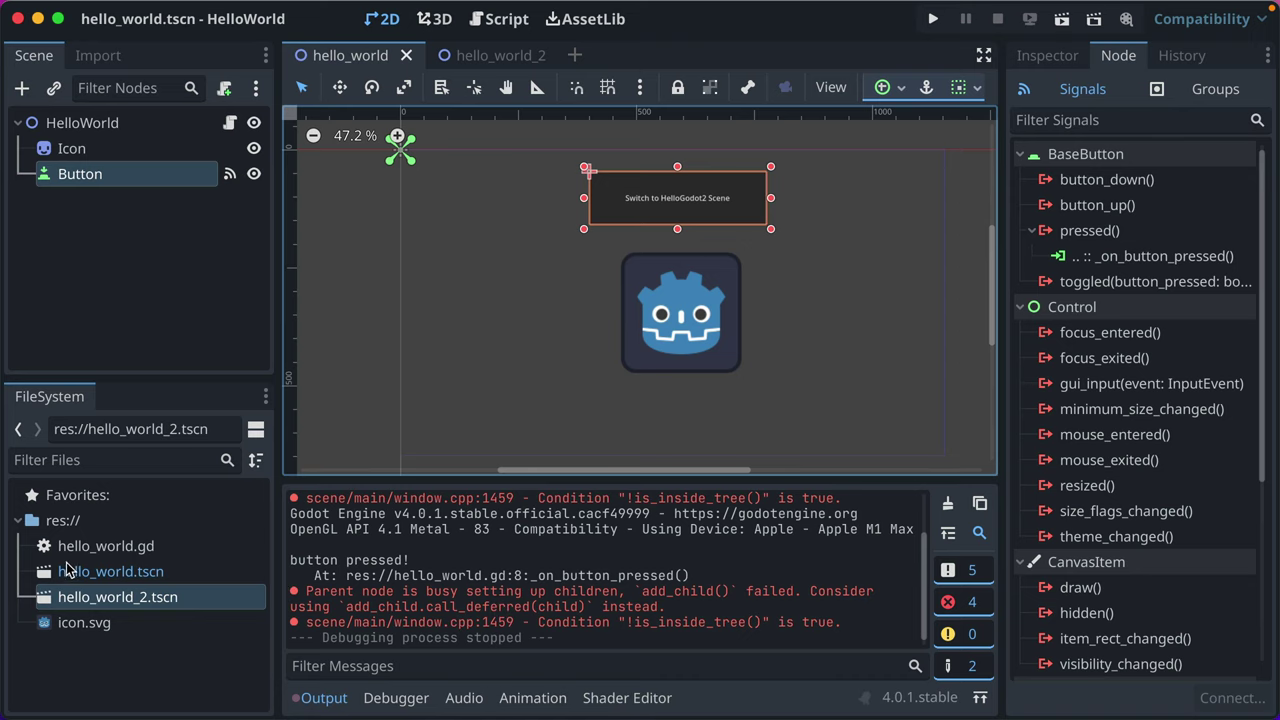
Open the hello_world_2.tscn scene from the project files, and return to hello_world.tscn in the 2D view
{"action": "double_click", "coordinate": [82, 601]}
{"action": "double_click", "coordinate": [100, 577]}
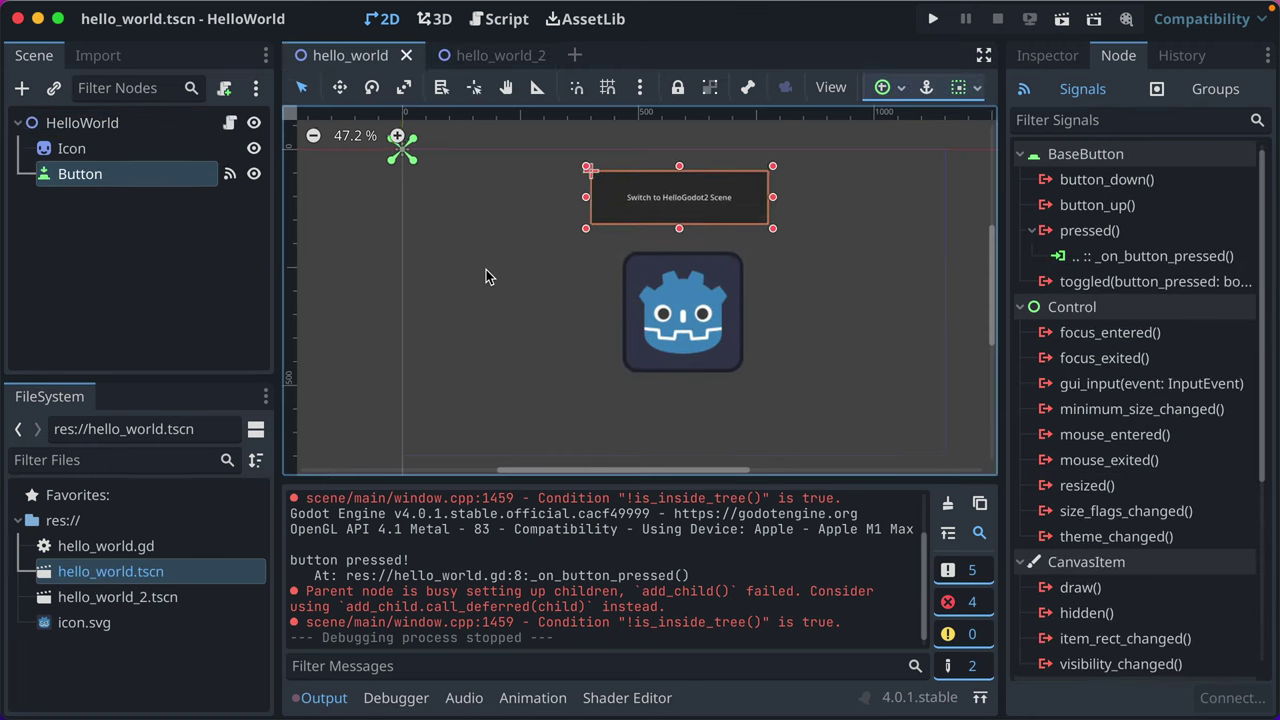
{"action": "scroll", "coordinate": [486, 274], "scroll_direction": "right", "scroll_amount": 2}
{"action": "scroll", "coordinate": [486, 269], "scroll_direction": "down", "scroll_amount": 1}
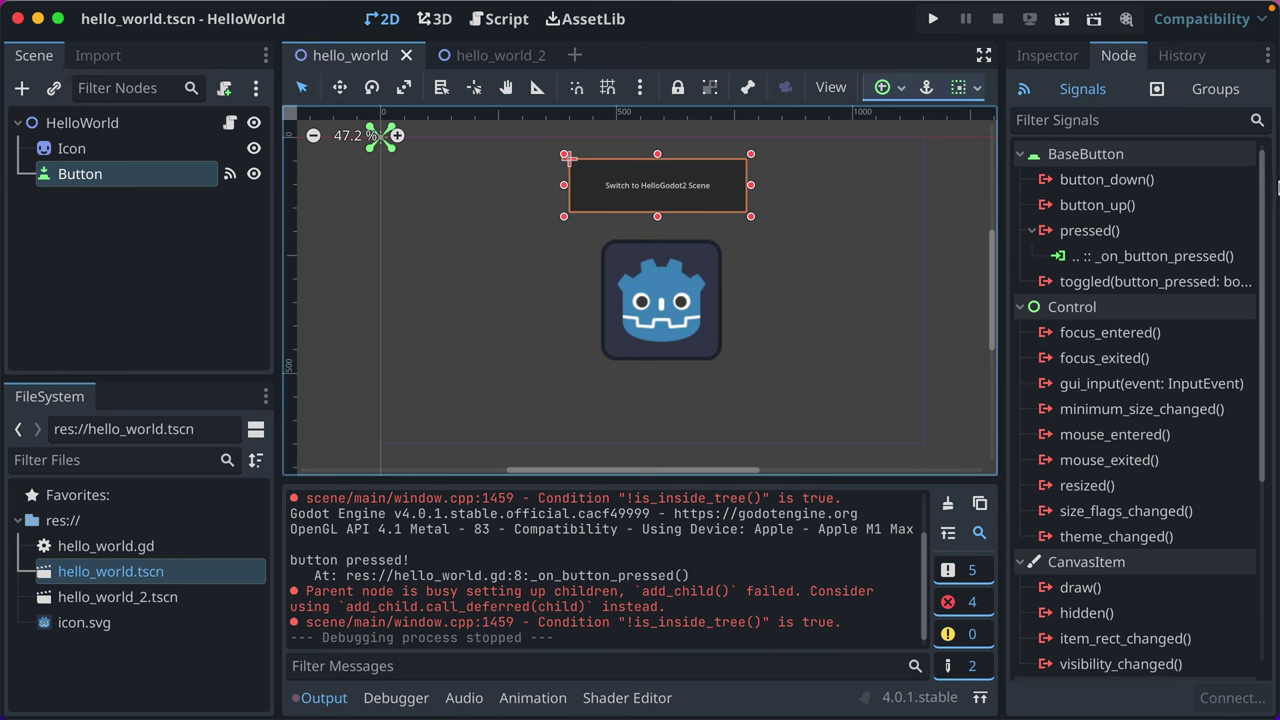
Review the Button node's signals, the scene's edit history and the Button's properties
{"action": "left_click", "coordinate": [1052, 55]}
{"action": "left_click", "coordinate": [1117, 55]}
{"action": "left_click", "coordinate": [1158, 58]}
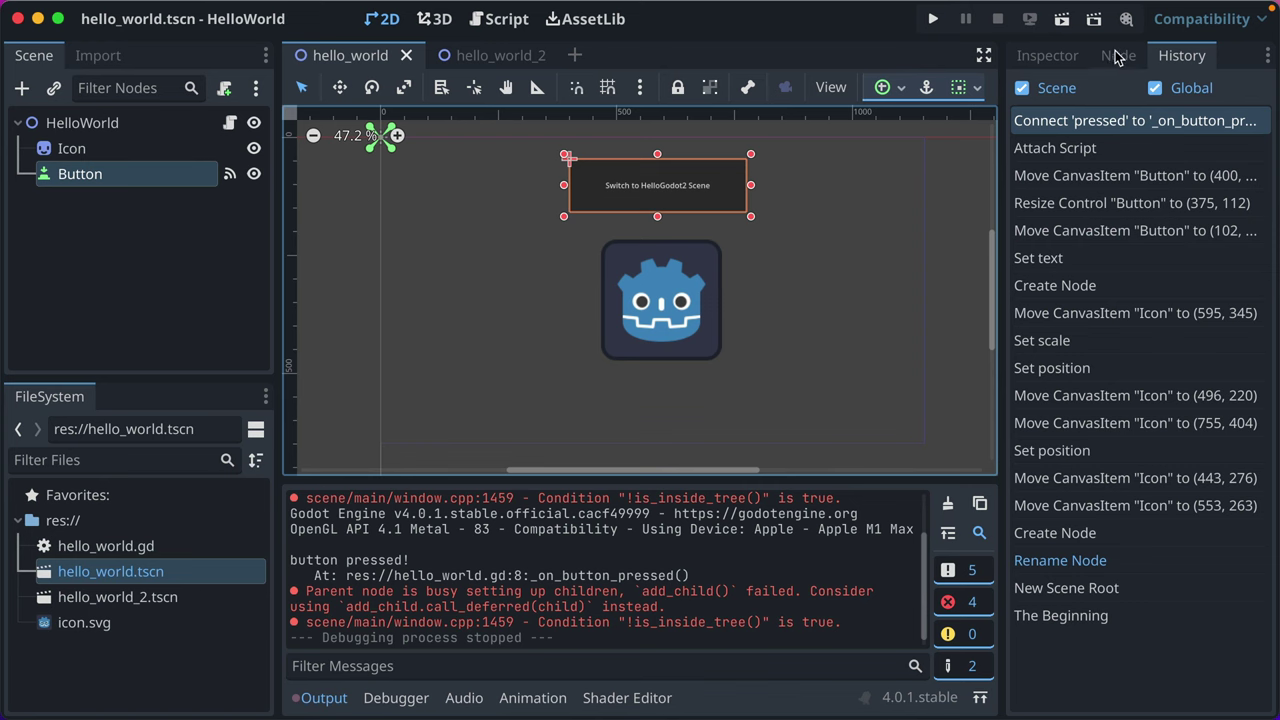
{"action": "left_click", "coordinate": [1118, 56]}
{"action": "left_click", "coordinate": [1036, 58]}
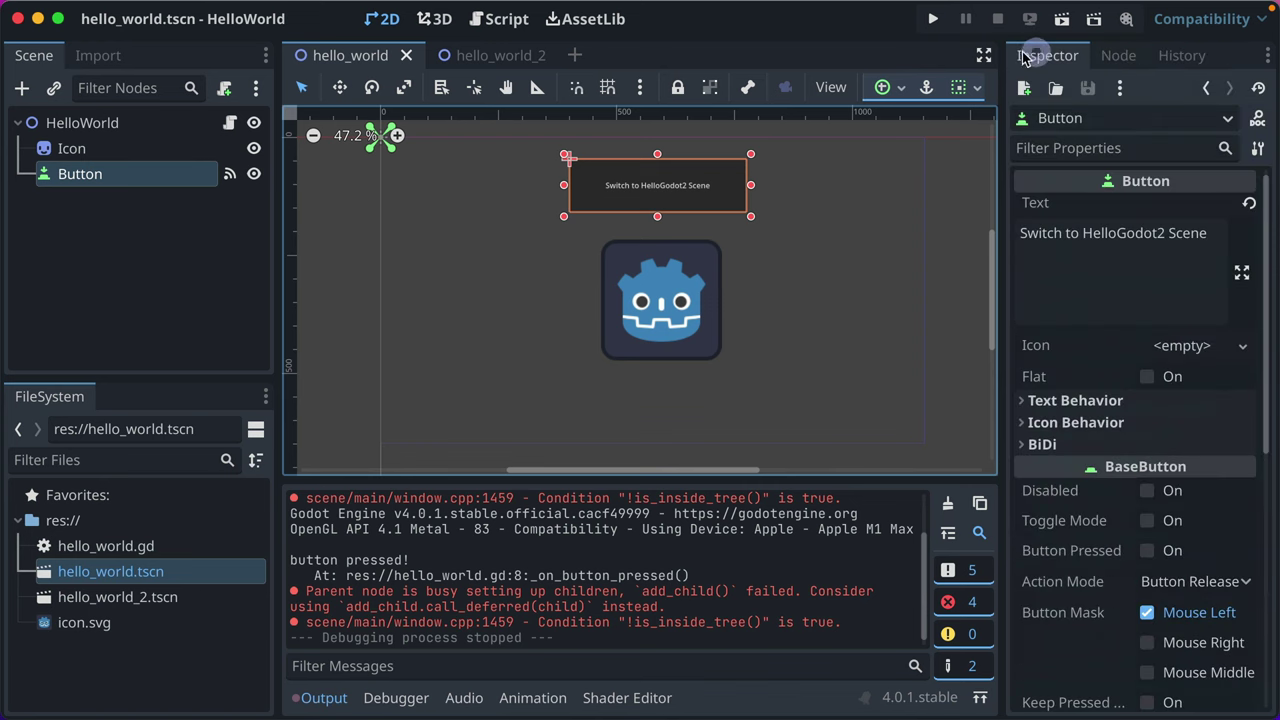
View the hello_world.gd script in distraction-free mode, and restore the full editor layout
{"action": "left_click", "coordinate": [984, 55]}
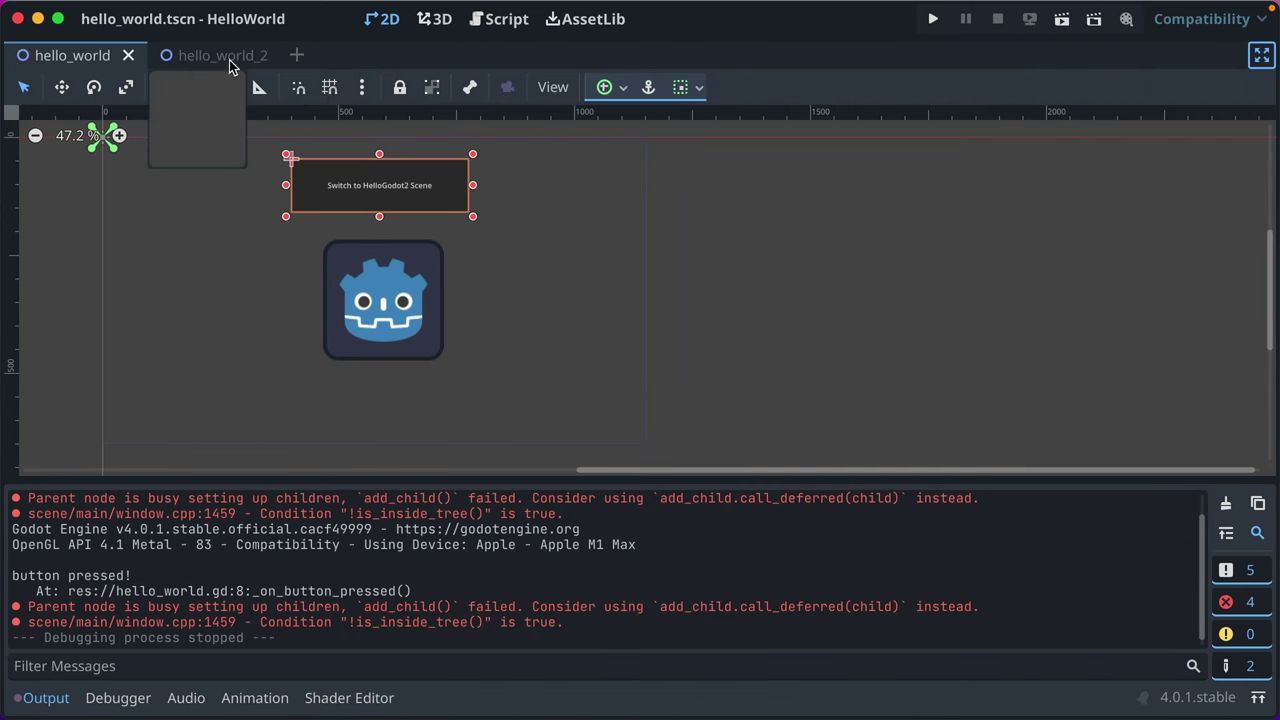
{"action": "left_click", "coordinate": [500, 19]}
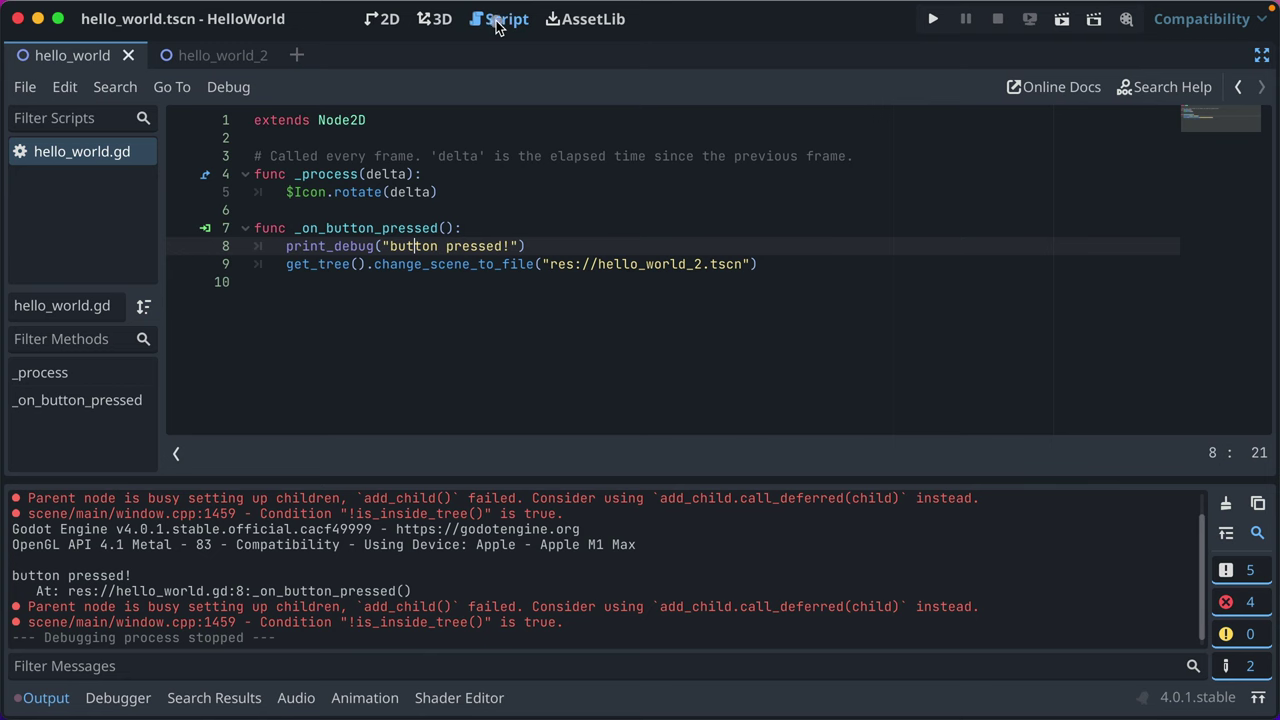
{"action": "left_click", "coordinate": [1262, 55]}
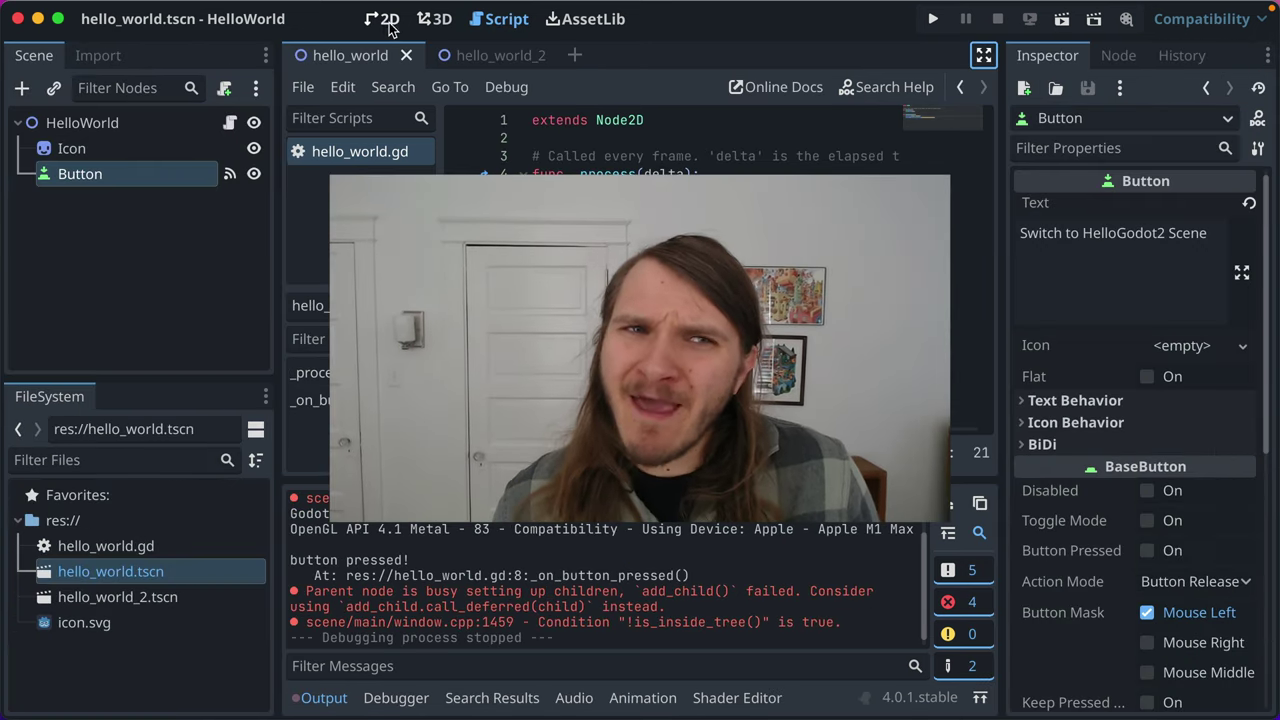
Return to the 2D view of the hello_world scene and deselect the Button node
{"action": "left_click", "coordinate": [383, 19]}
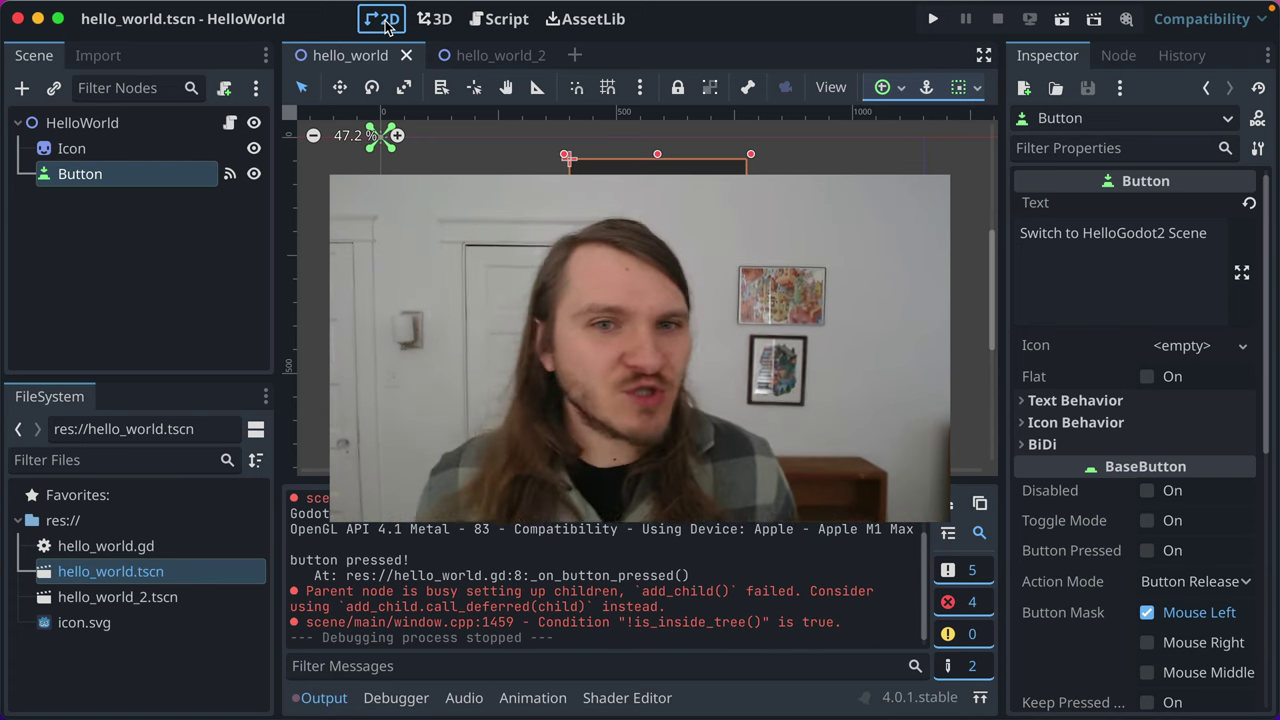
{"action": "scroll", "coordinate": [480, 300], "scroll_direction": "down", "scroll_amount": 1}
{"action": "left_click", "coordinate": [480, 300]}
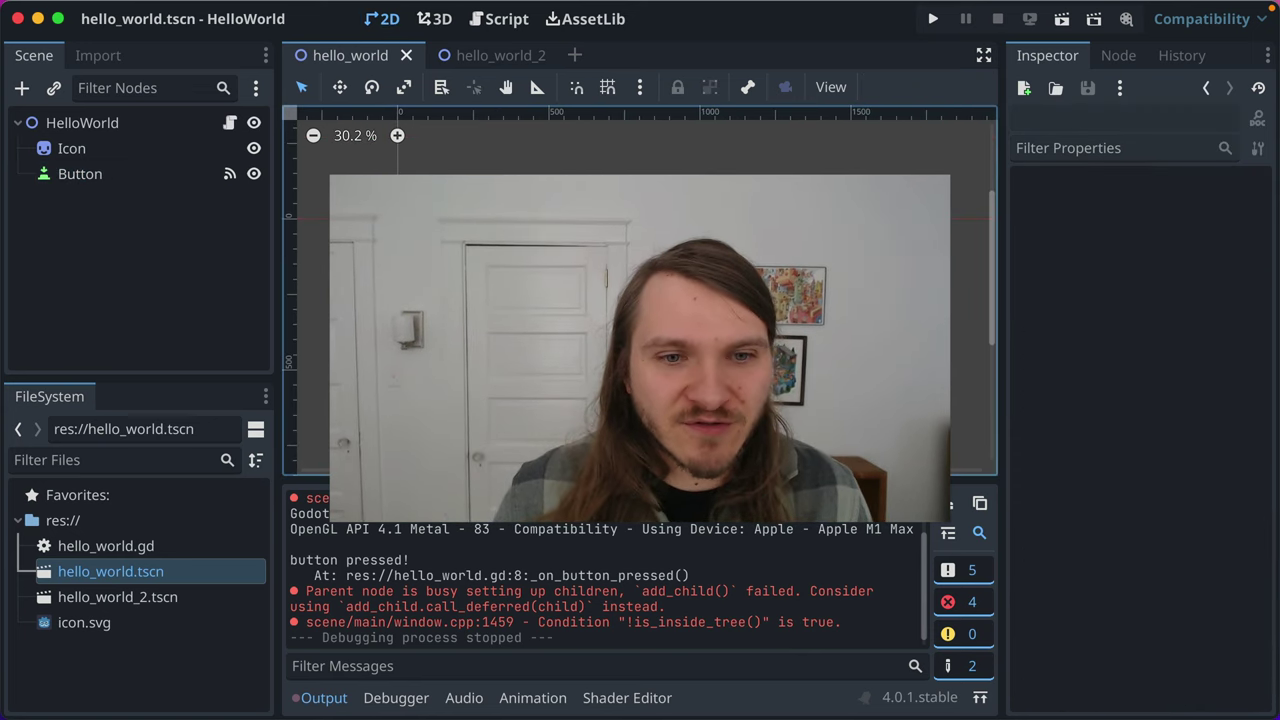
{"action": "scroll", "coordinate": [430, 364], "scroll_direction": "up", "scroll_amount": 1}
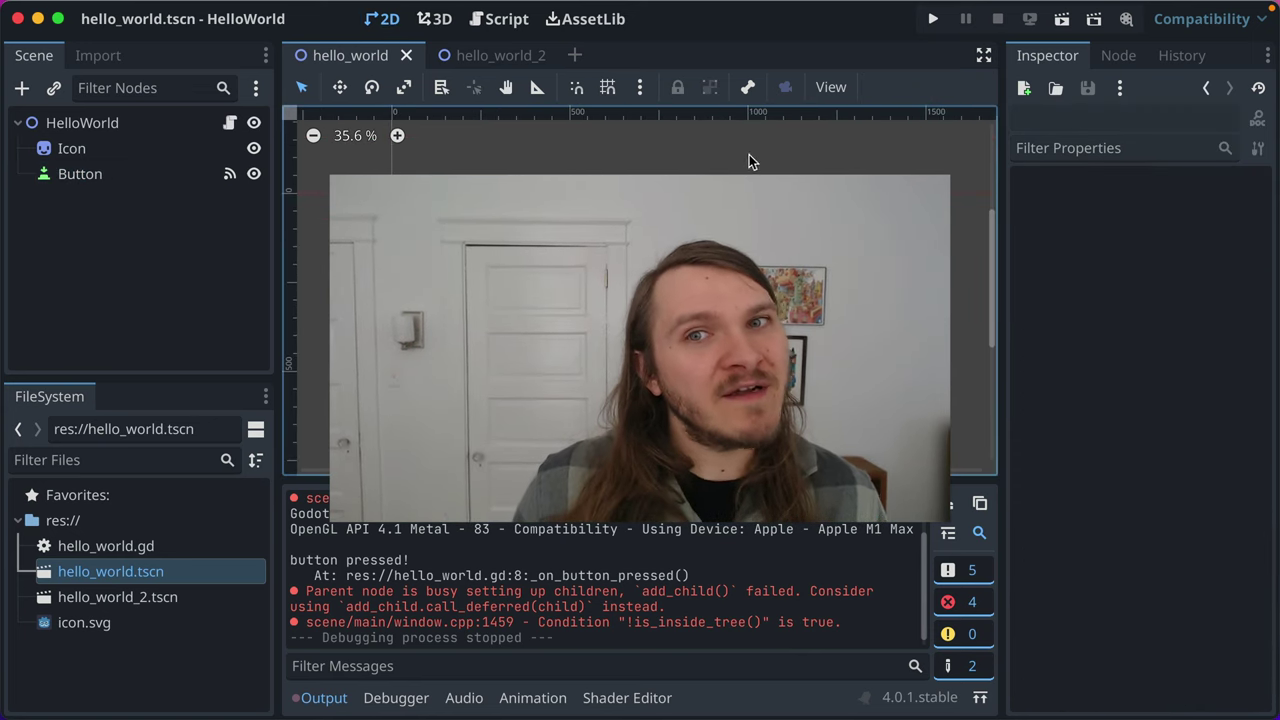